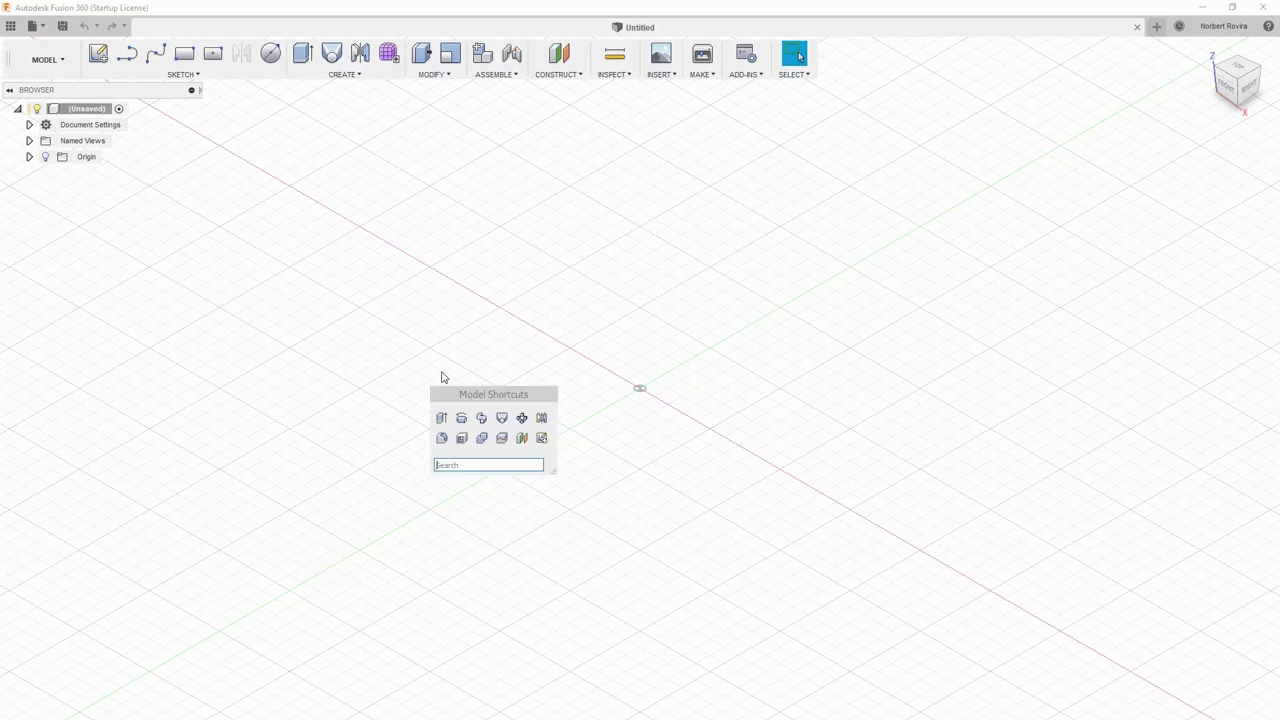
Step: Sketch a 50 mm diameter circle on the ground plane, left of the origin, and finish the sketch
click(538, 438)
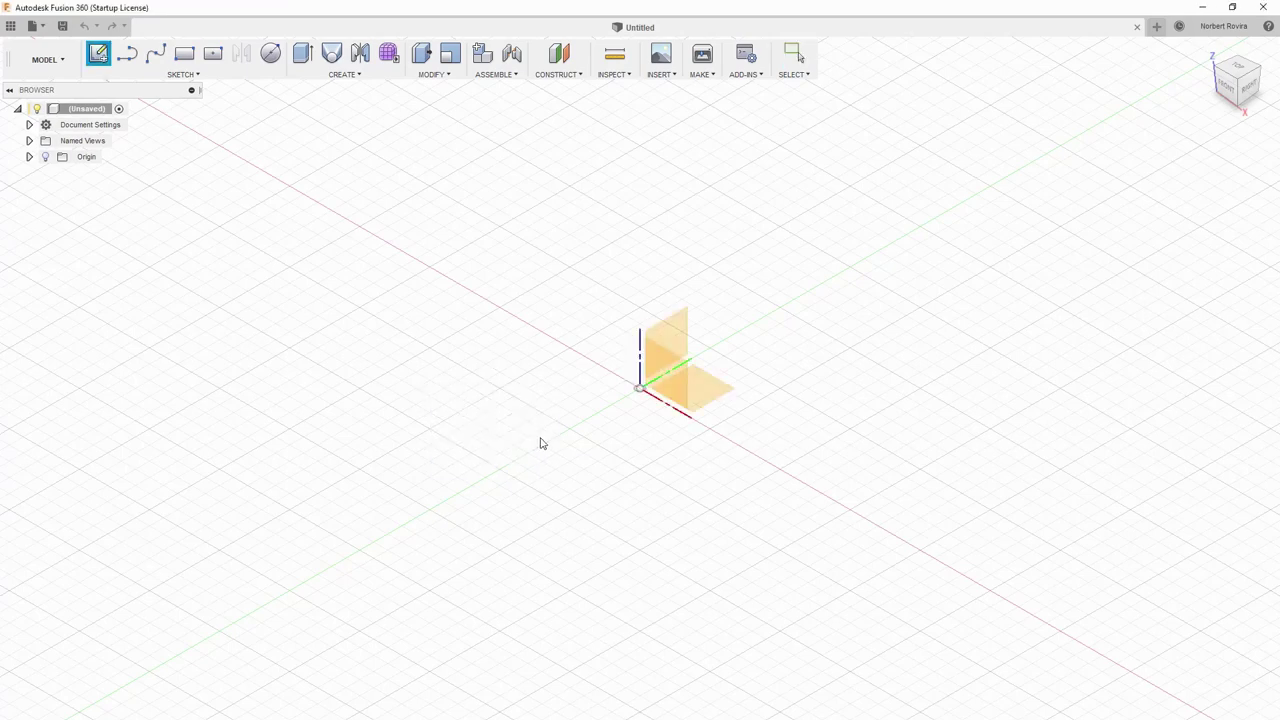
click(709, 389)
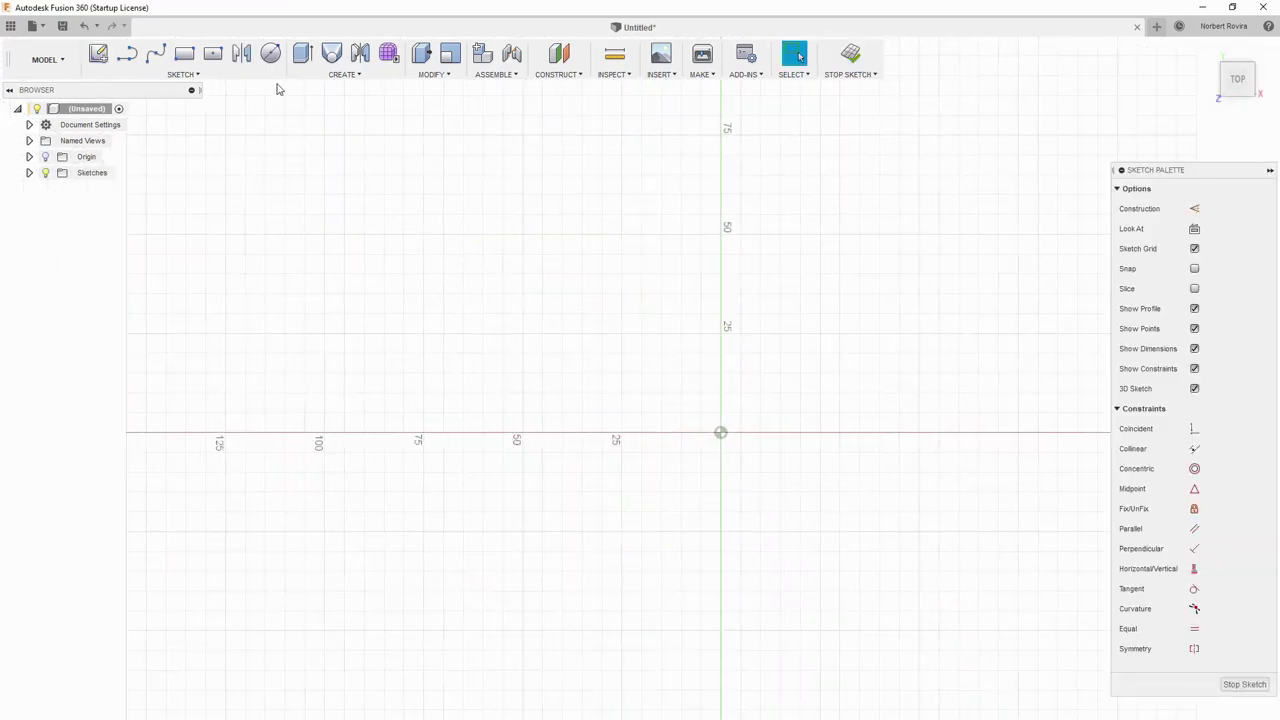
click(271, 56)
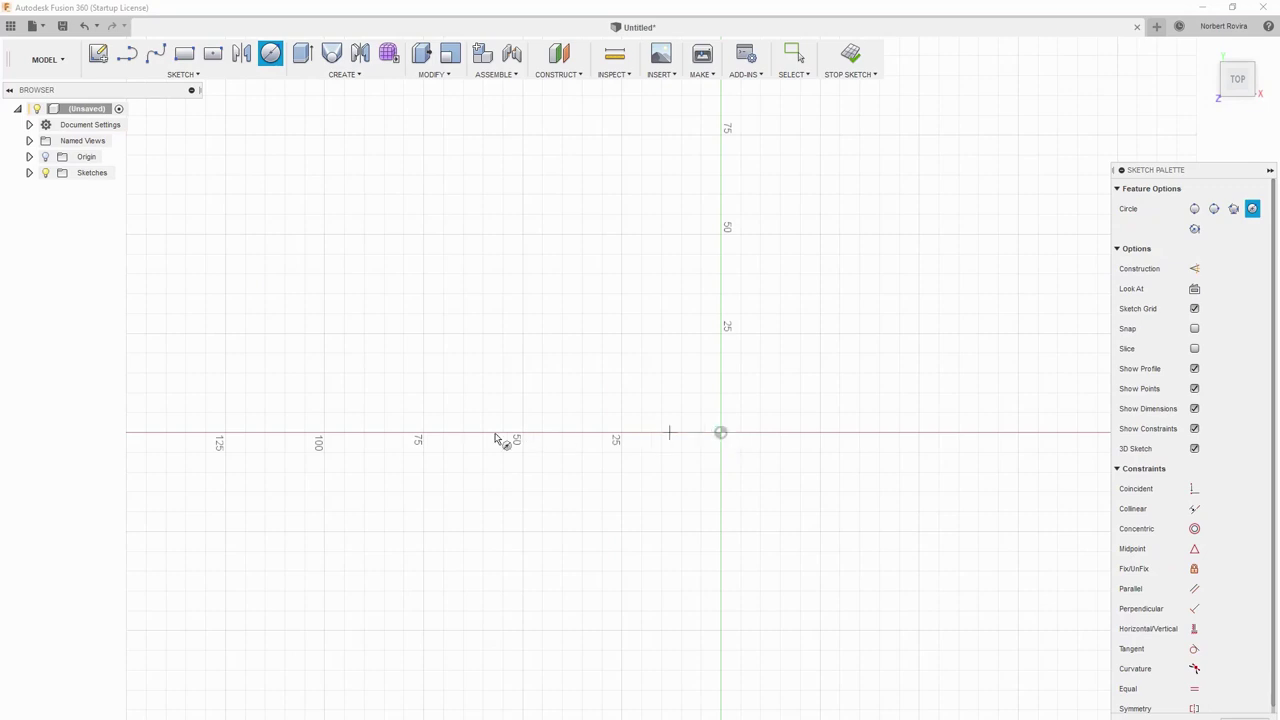
click(194, 432)
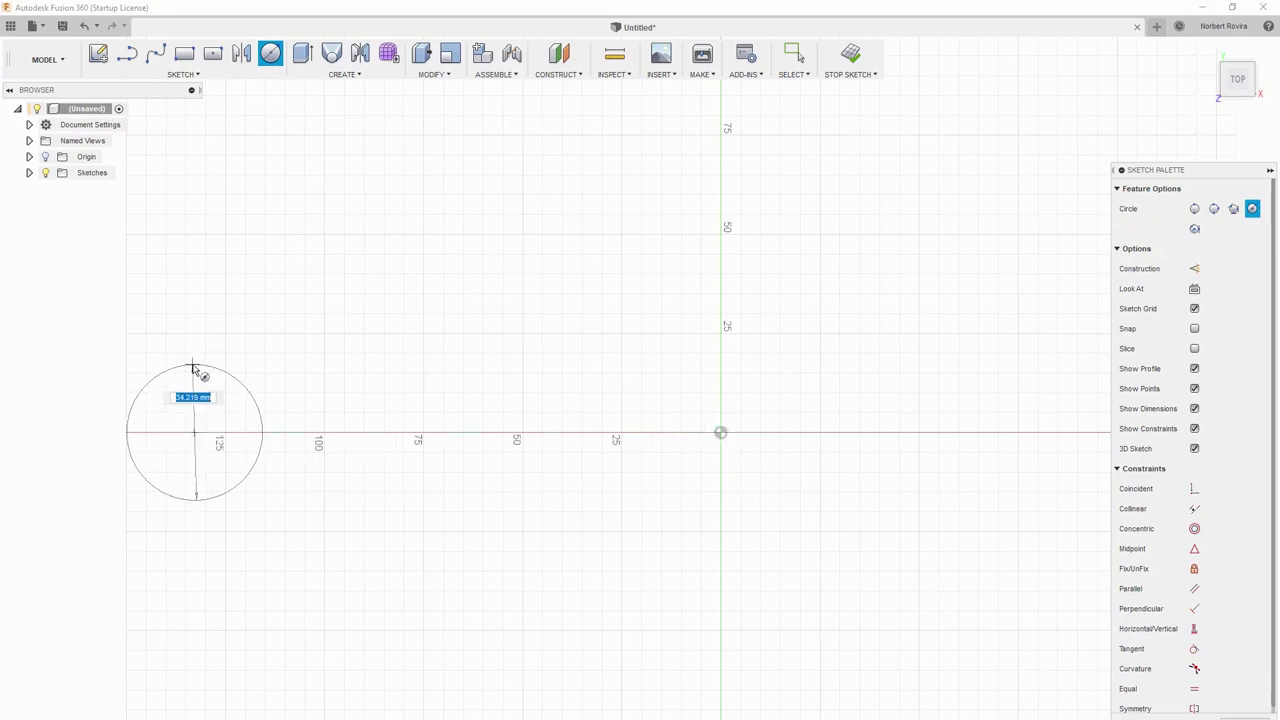
key(Tab)
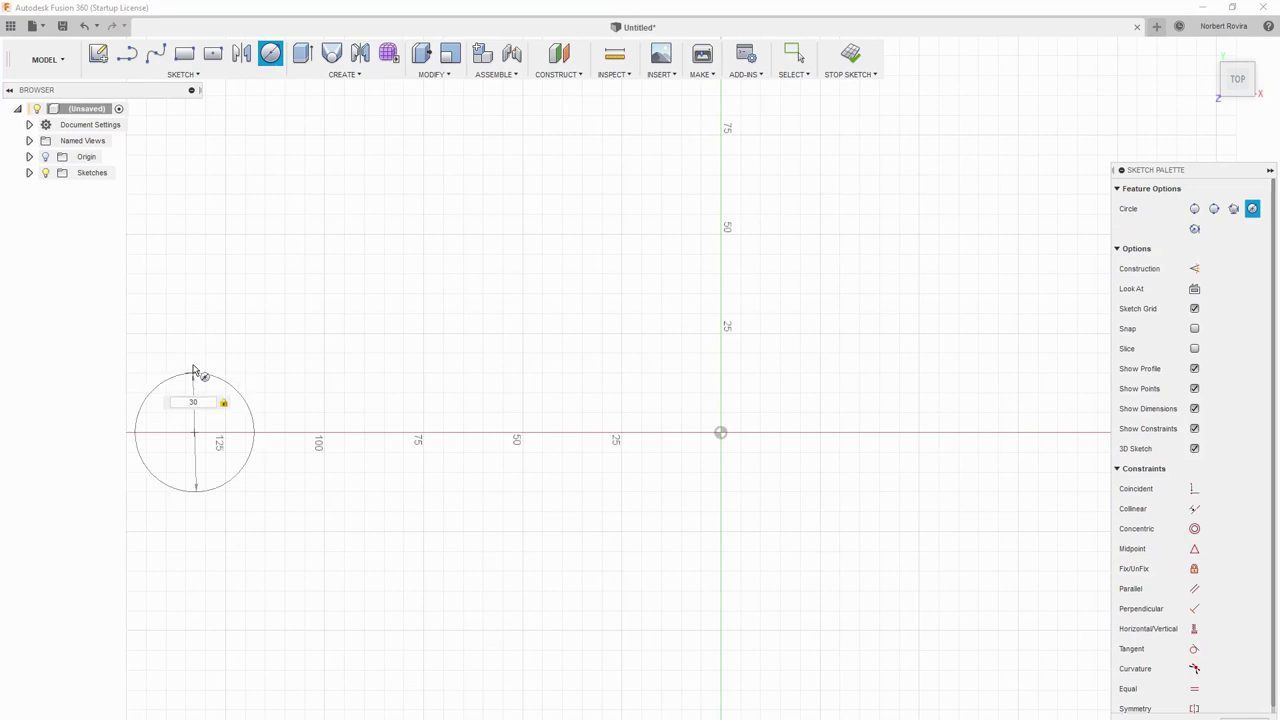
key(Tab)
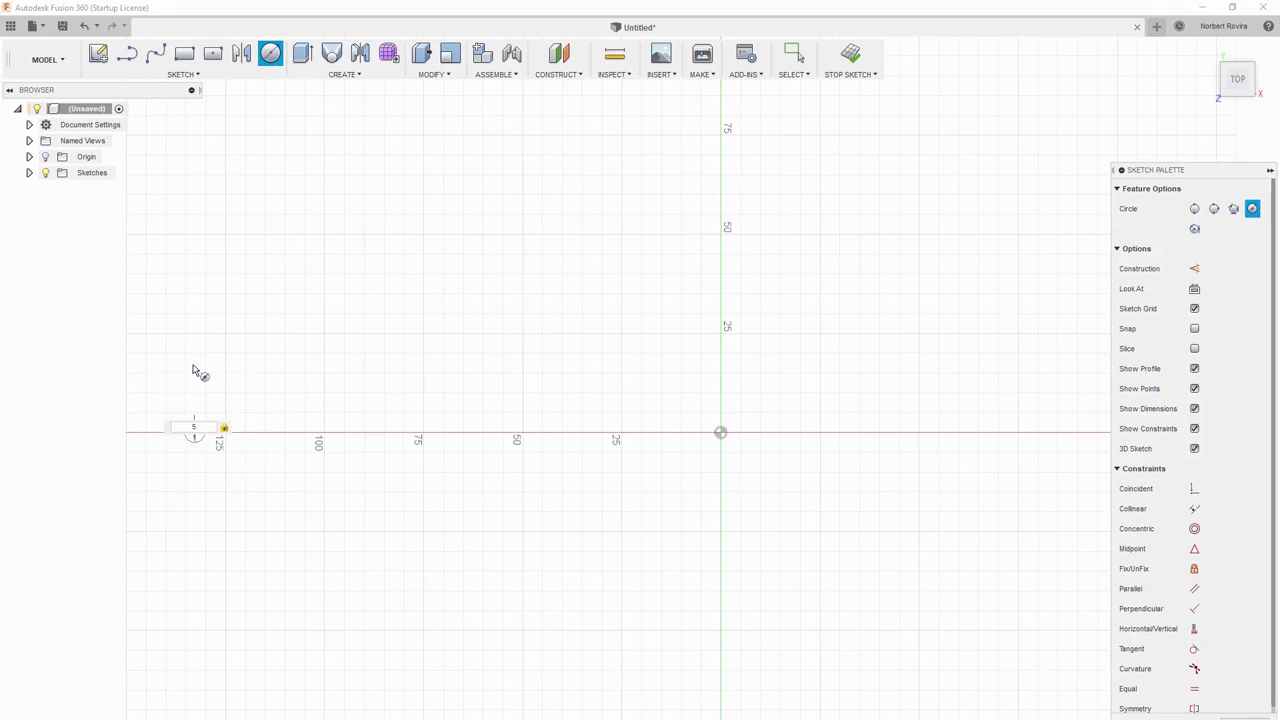
key(Return)
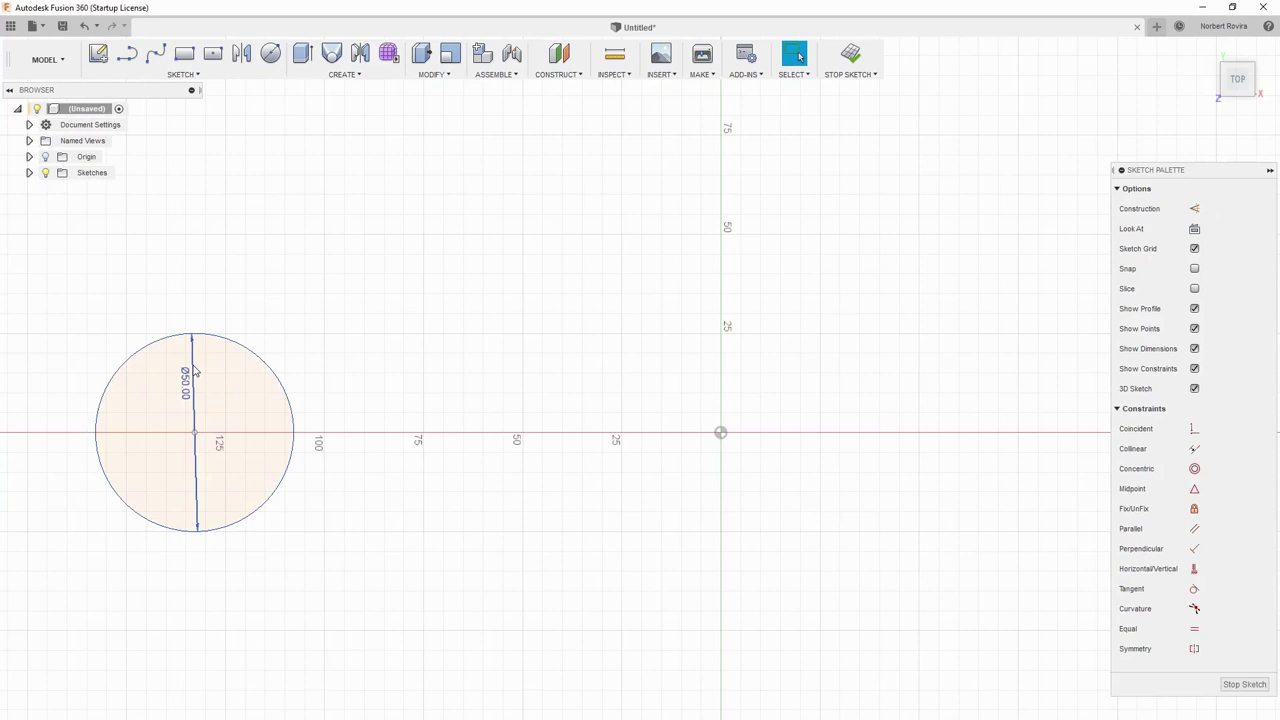
click(1246, 686)
middle_drag(317, 320, 387, 515)
Step: Extrude the circle 60 mm upward with a 5° taper into a new solid body
click(367, 389)
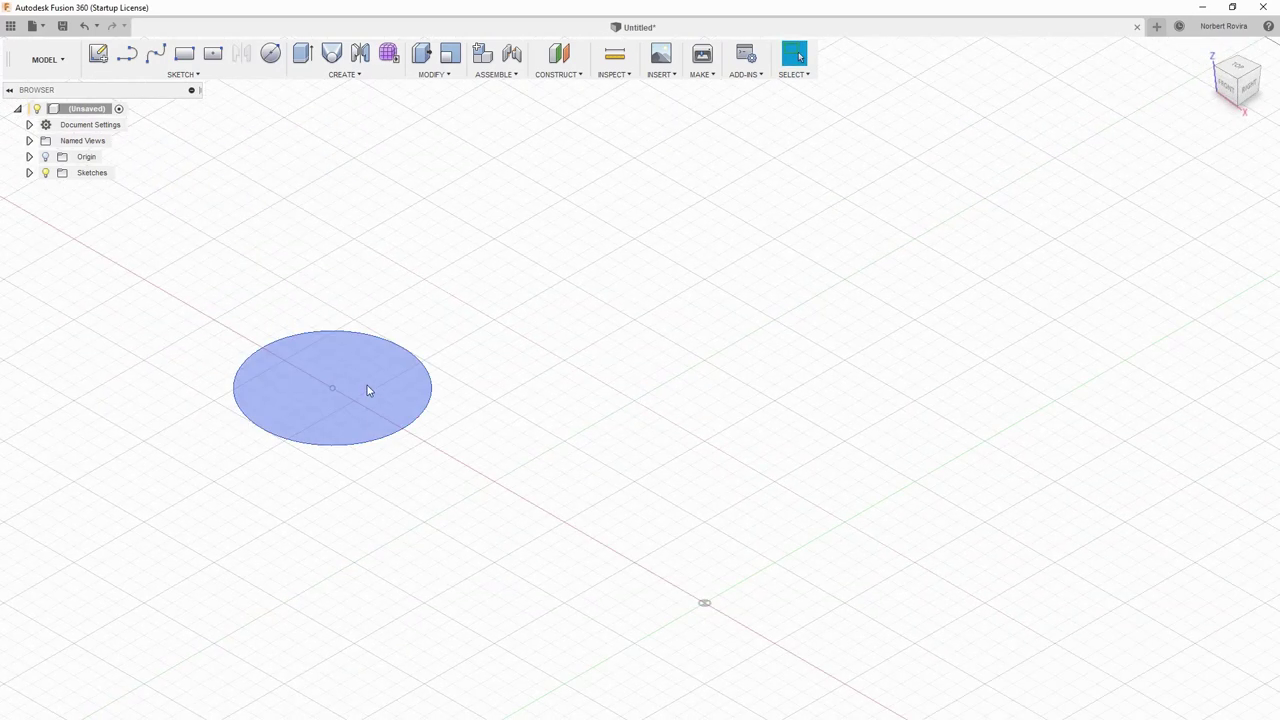
key(e)
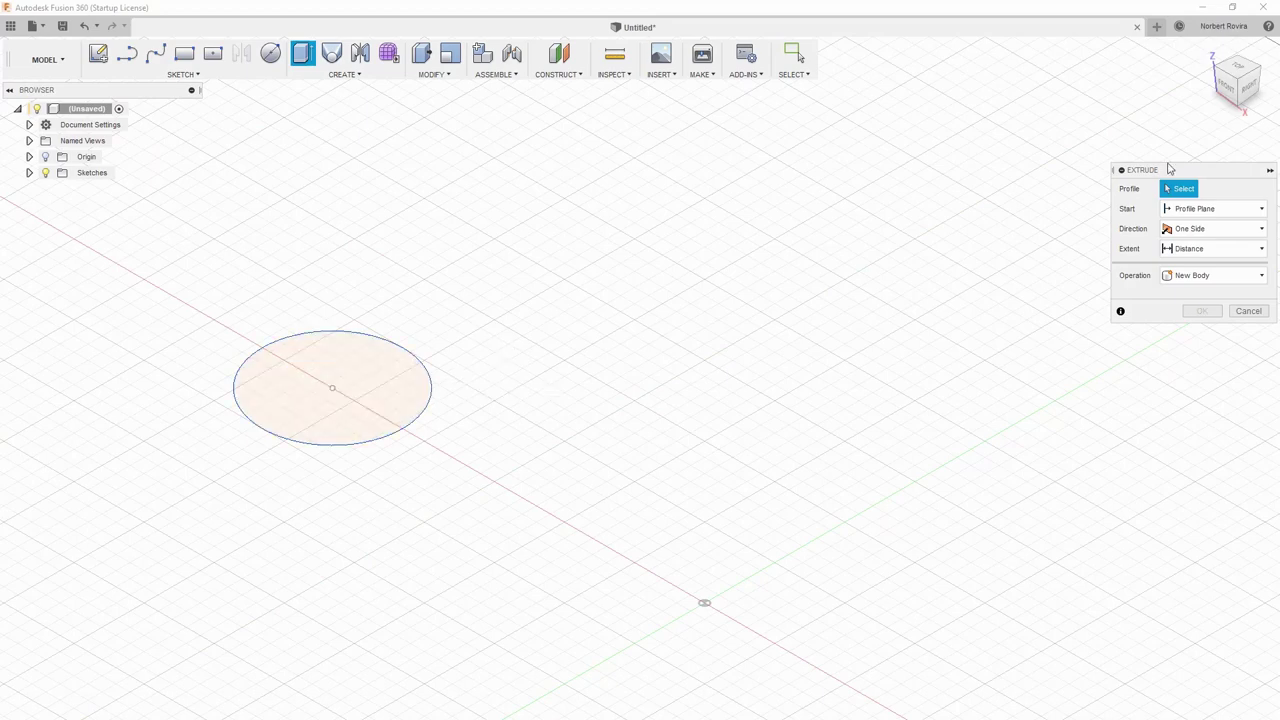
drag(1247, 168, 910, 226)
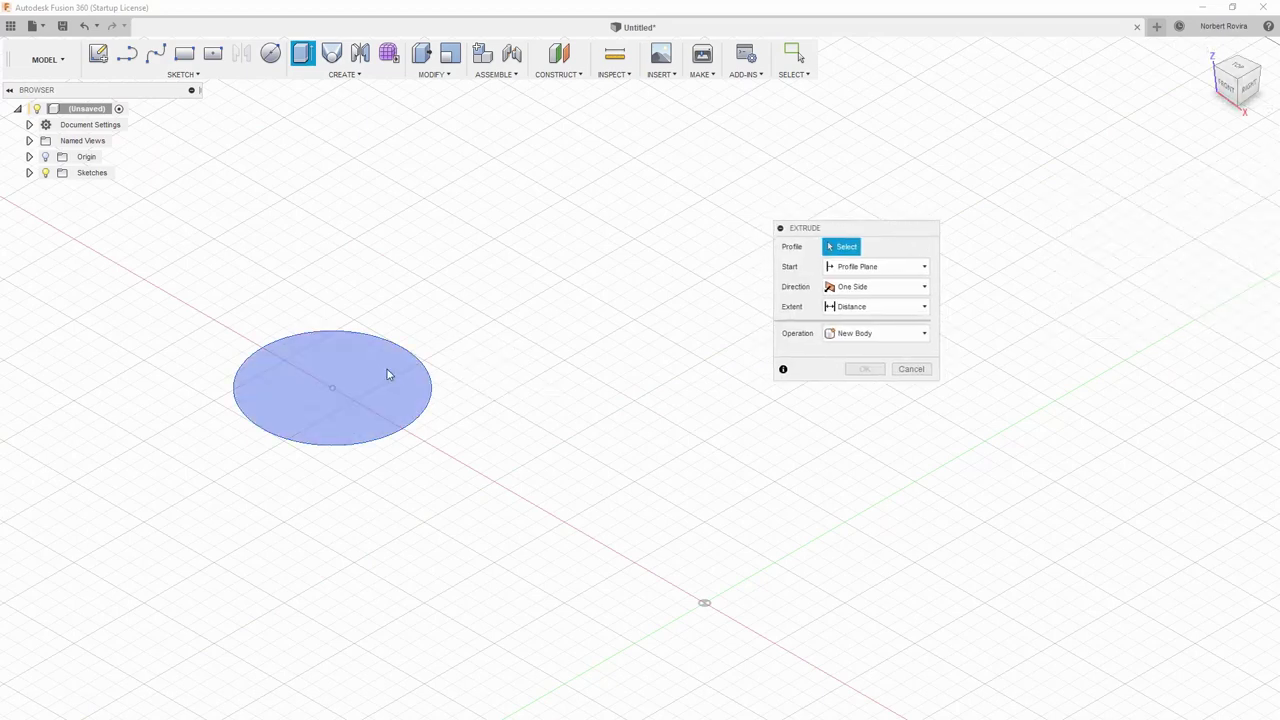
click(337, 387)
drag(337, 387, 339, 187)
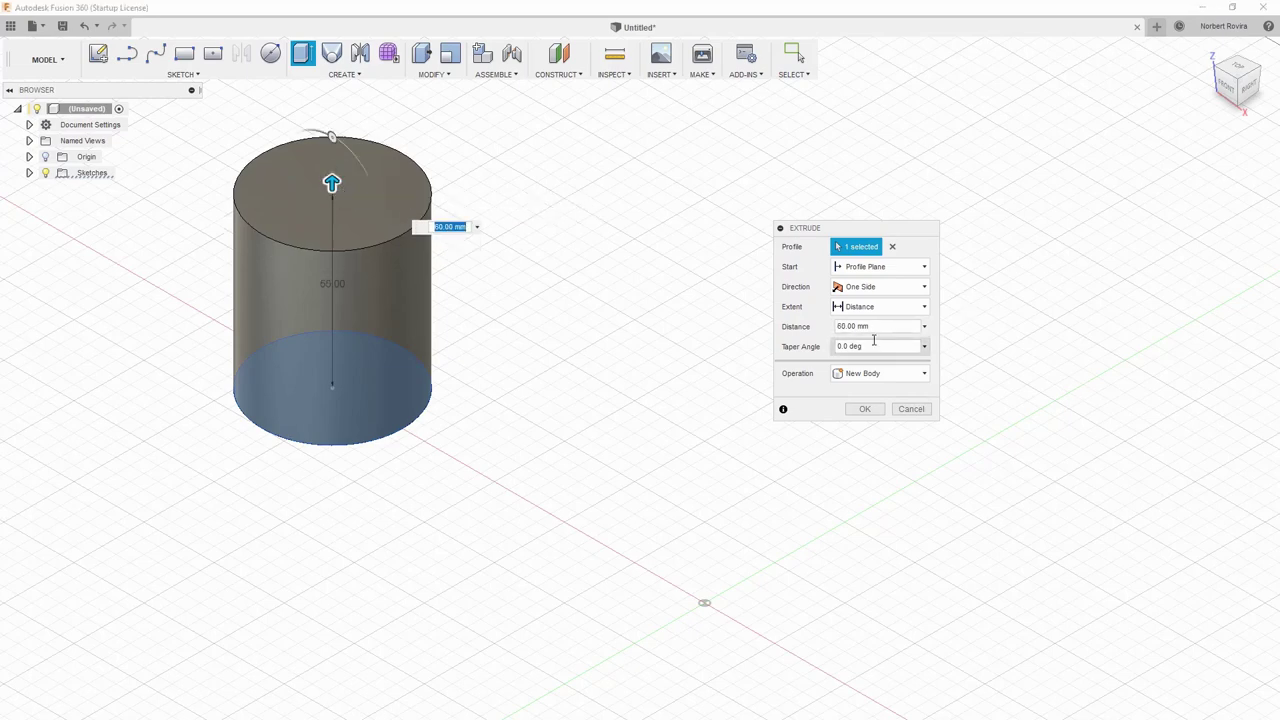
drag(864, 346, 822, 344)
text(5)
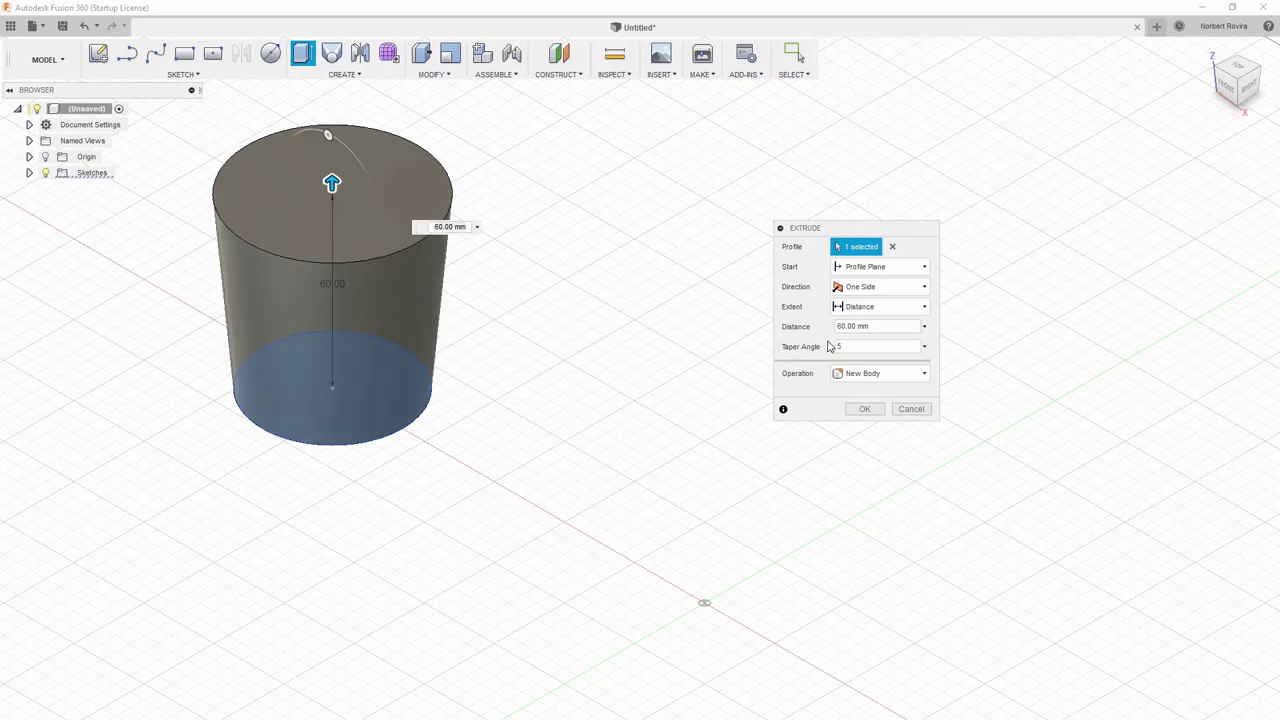
click(863, 410)
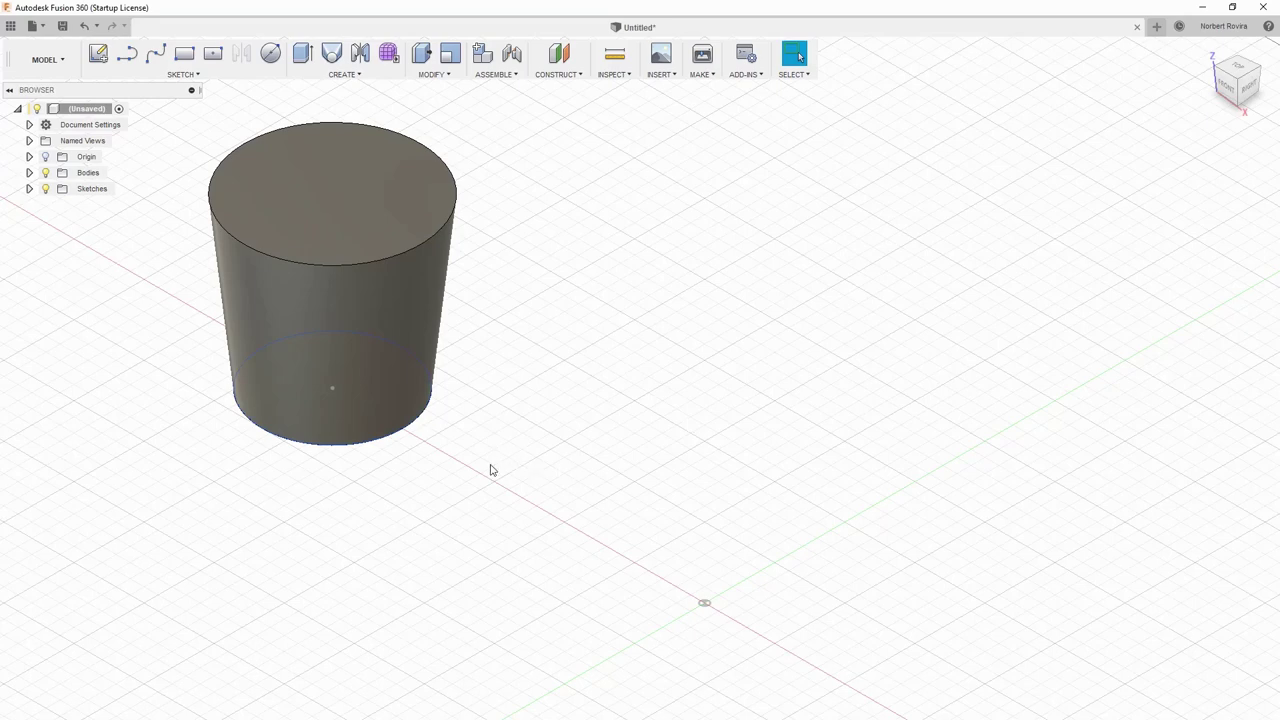
mouse_move(490, 470)
shift+middle_down()
mouse_move(528, 480)
mouse_move(465, 458)
shift+middle_up()
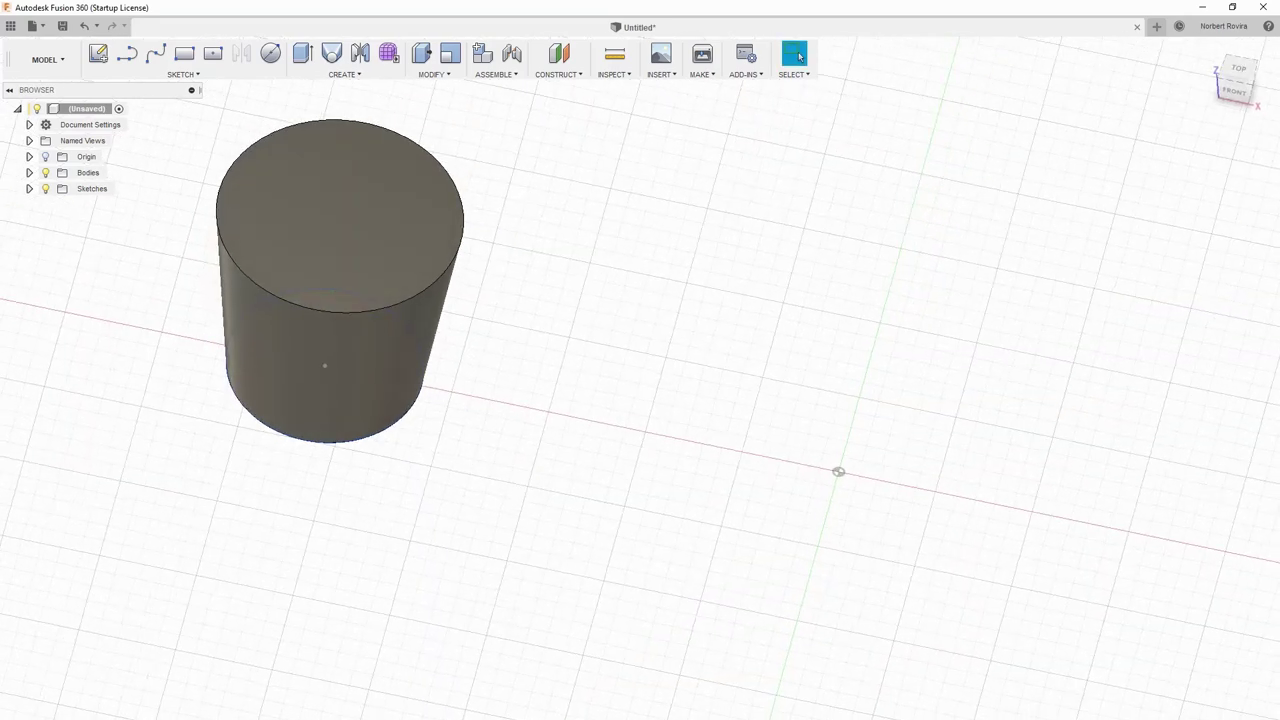
Step: Add a second 50 mm circle to the right of the first in the ground-plane sketch
key(ctrl+z)
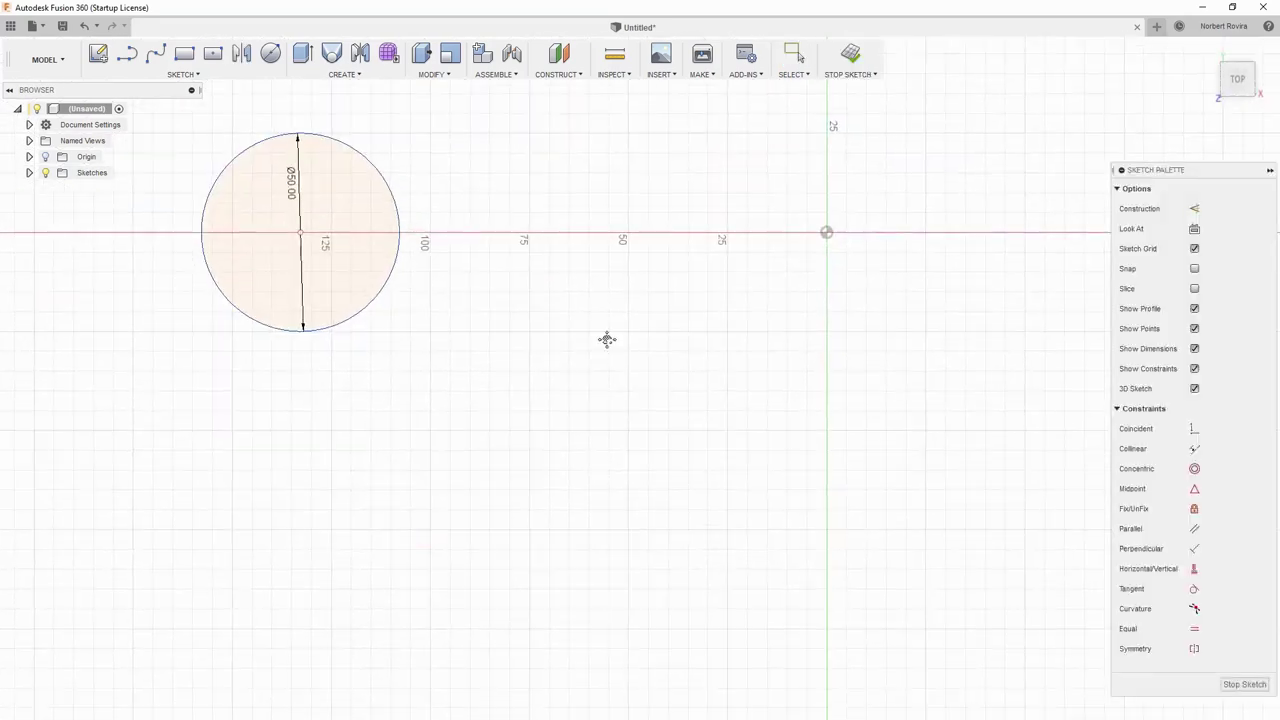
key(Escape)
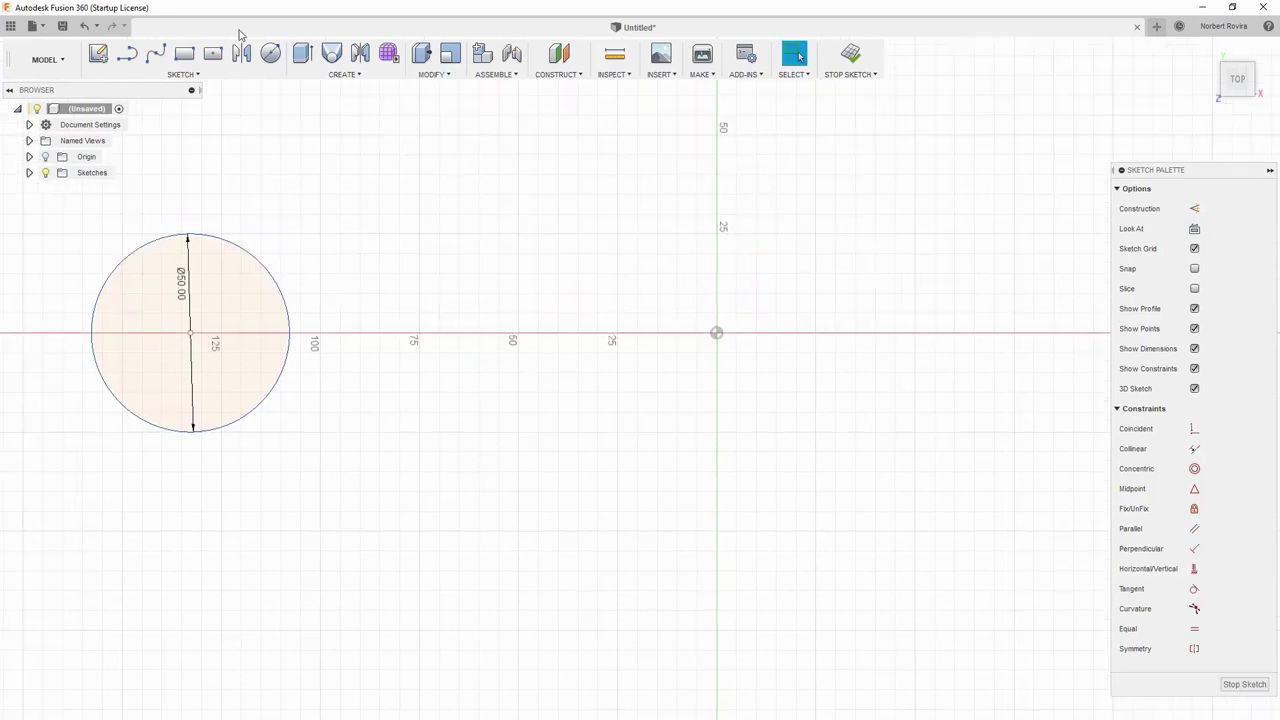
click(271, 52)
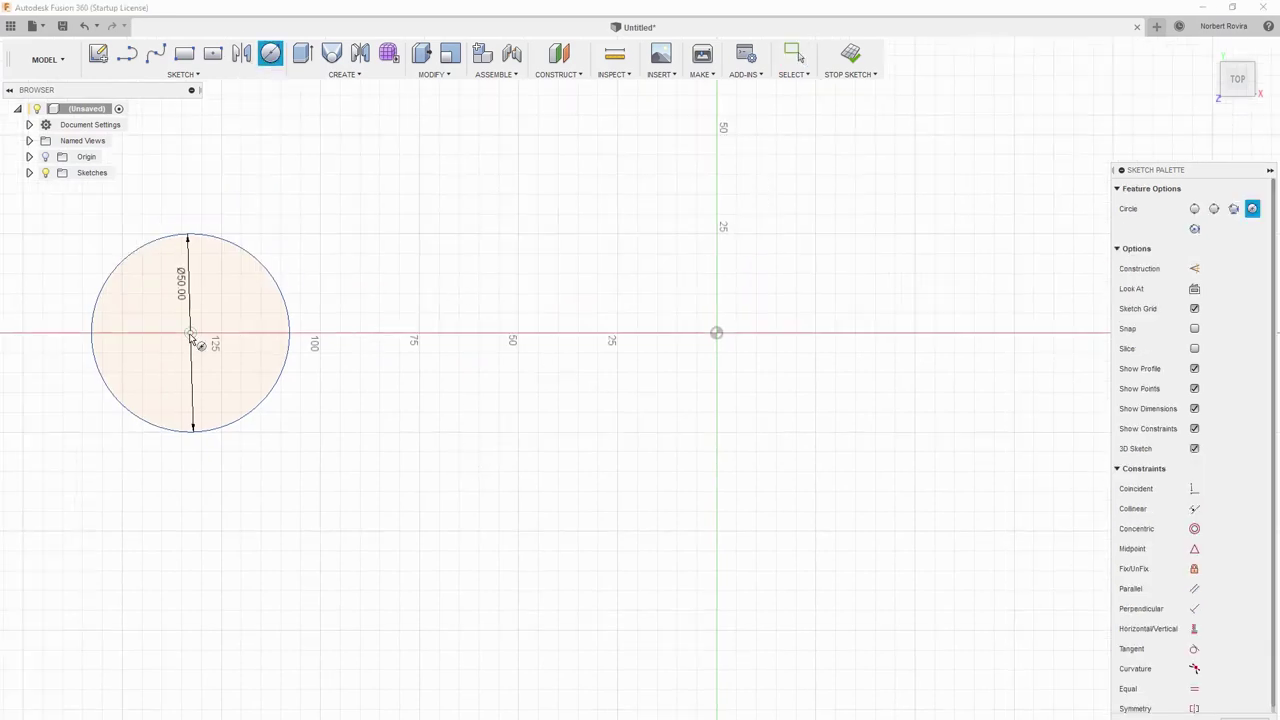
click(537, 332)
text(50)
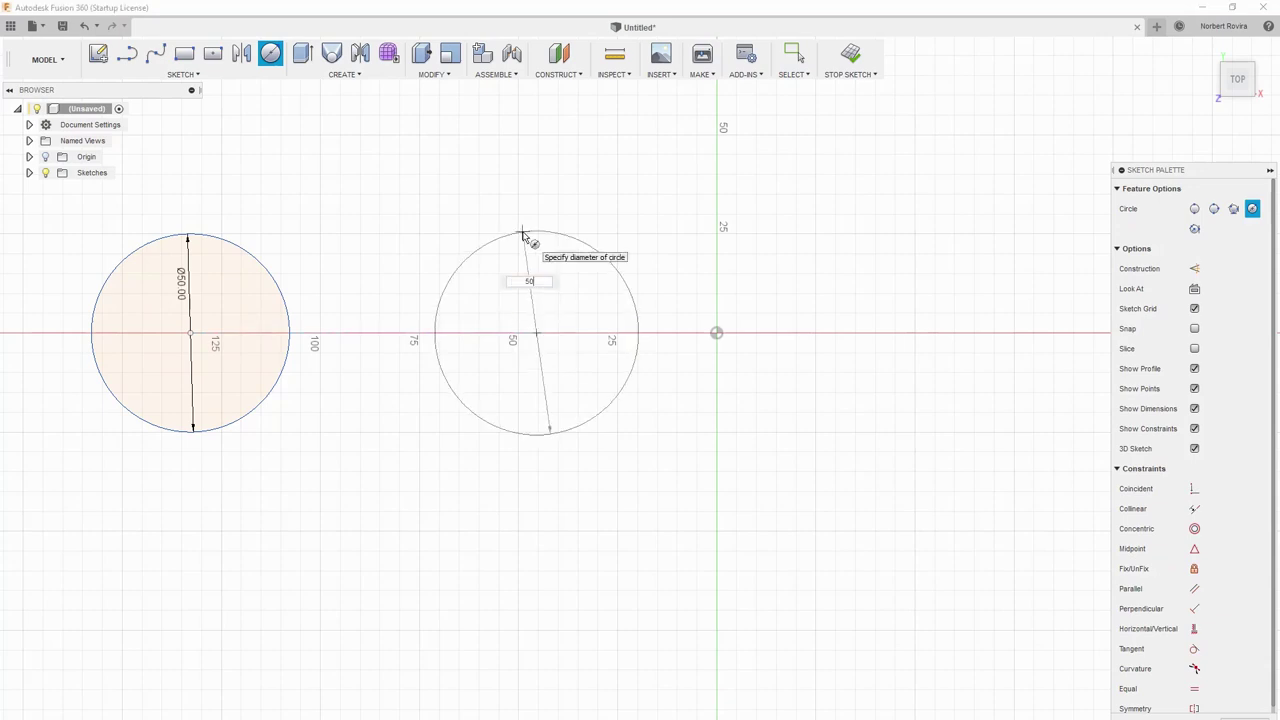
key(Return)
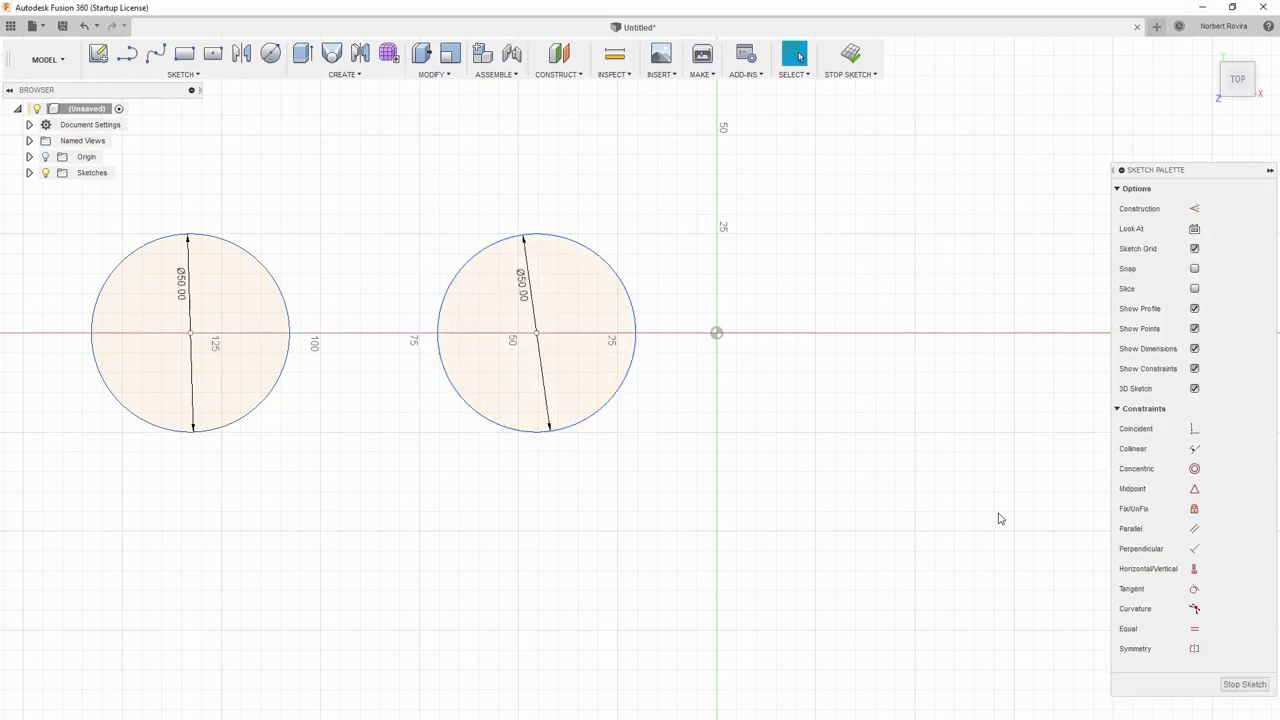
click(1219, 681)
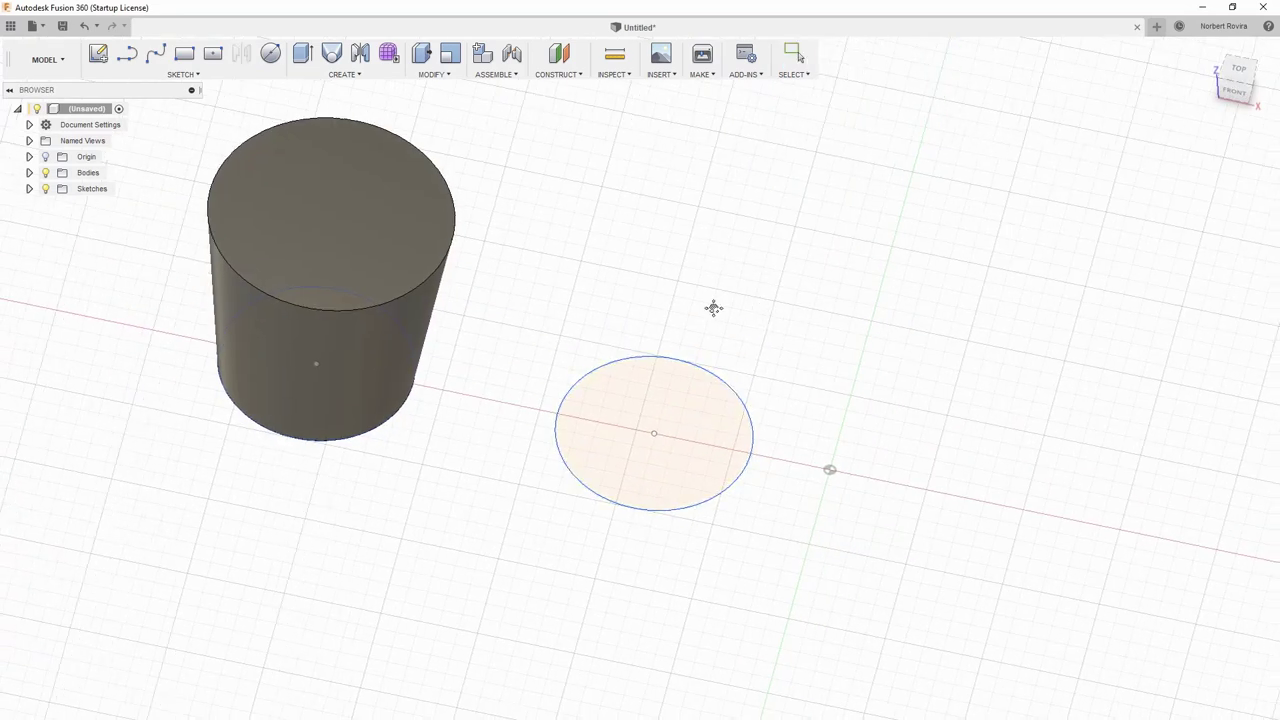
Step: Create a construction plane offset 60 mm above the ground plane
click(578, 82)
click(580, 94)
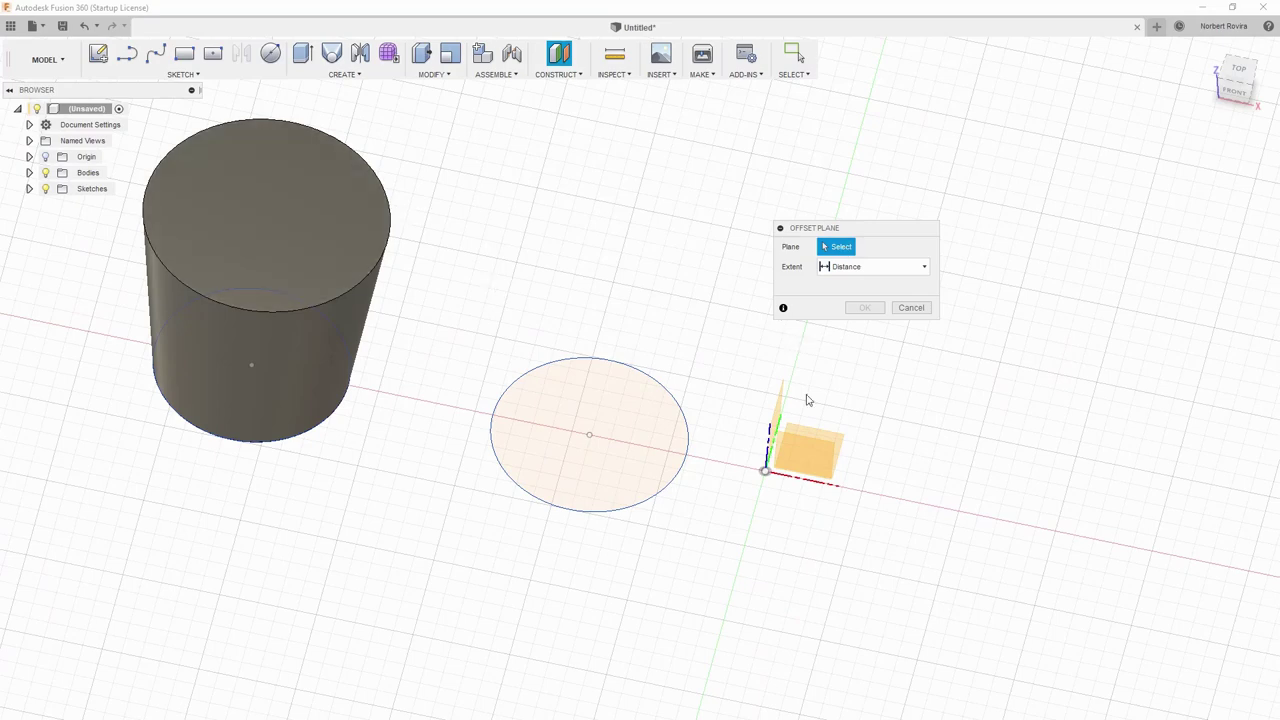
click(838, 441)
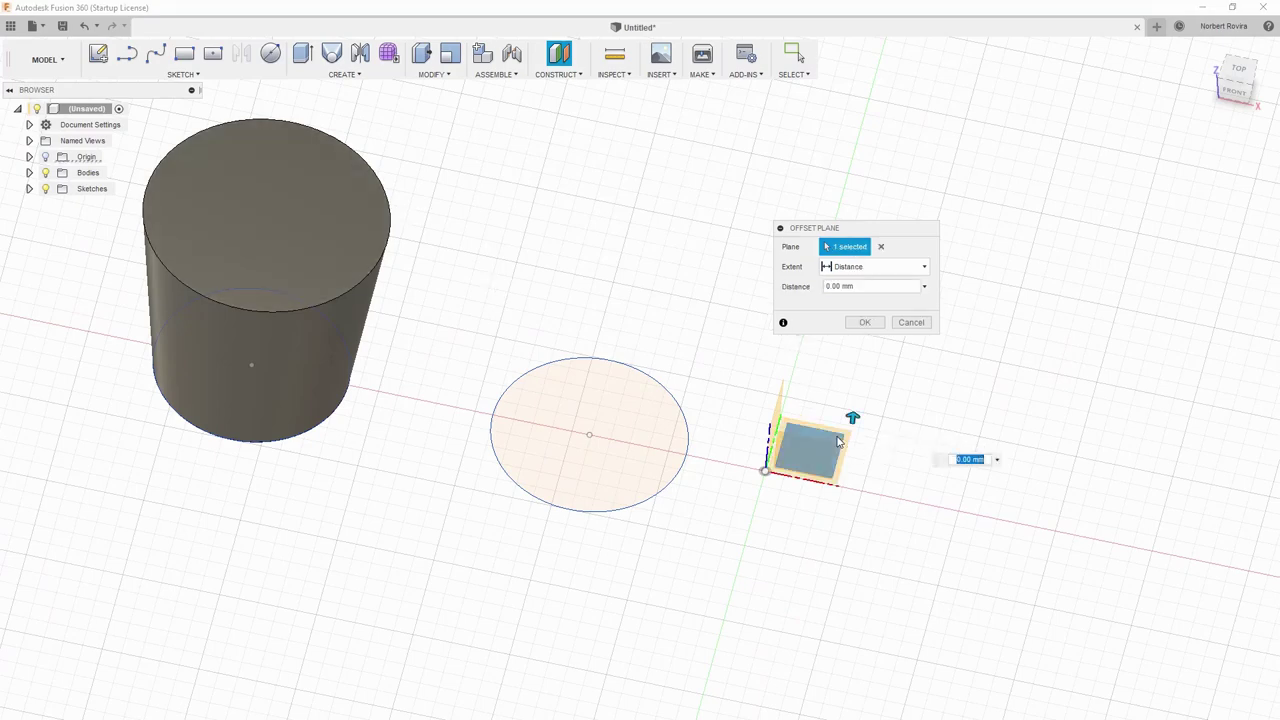
click(872, 266)
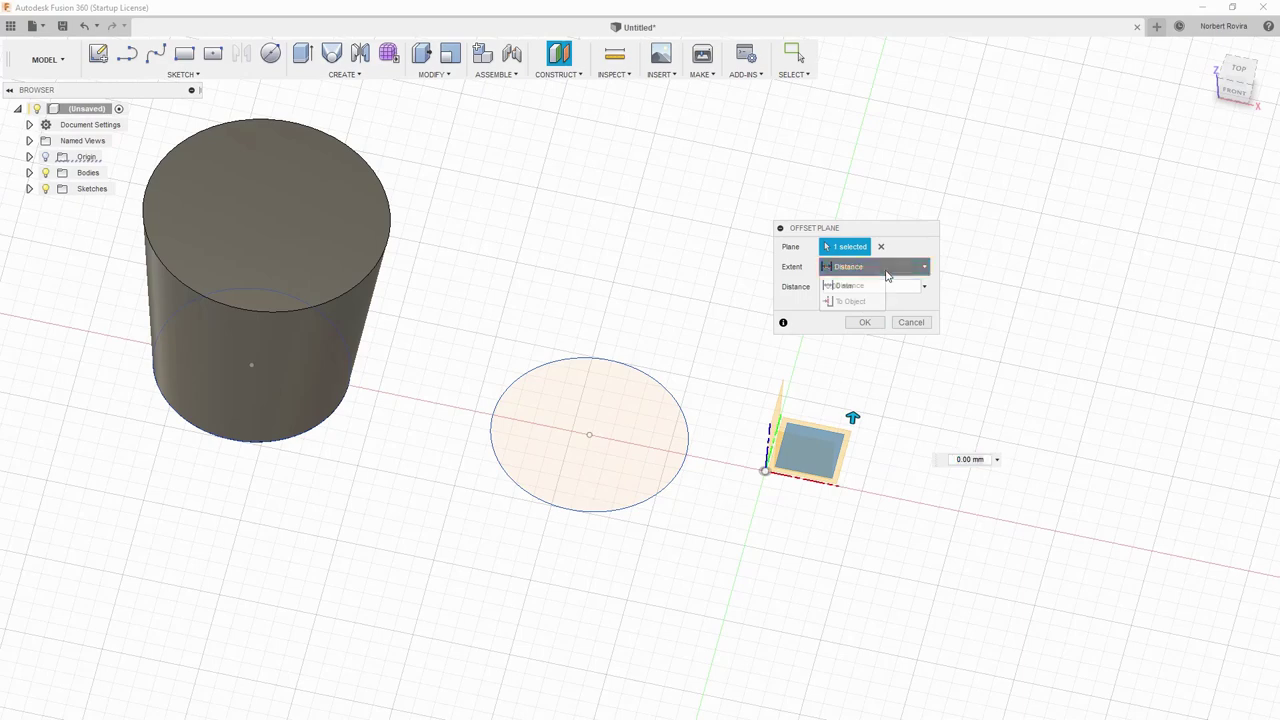
click(860, 297)
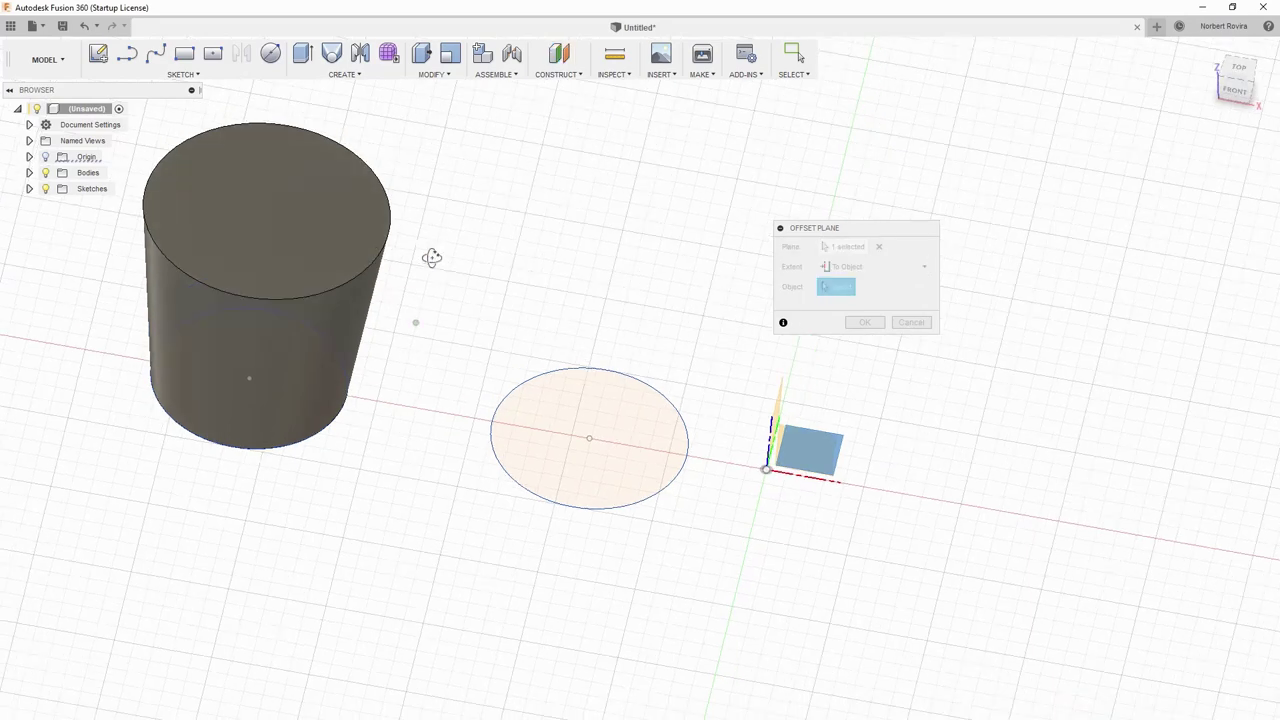
shift+middle_drag(429, 257, 412, 224)
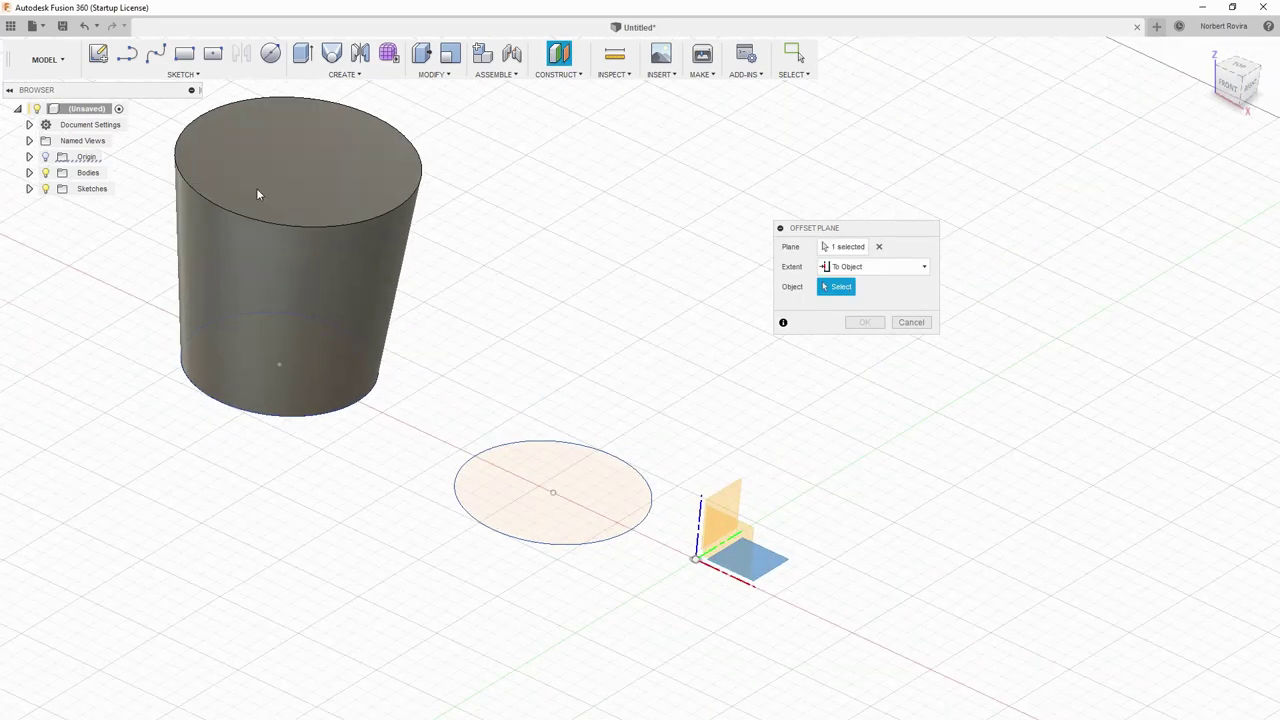
click(910, 268)
click(830, 286)
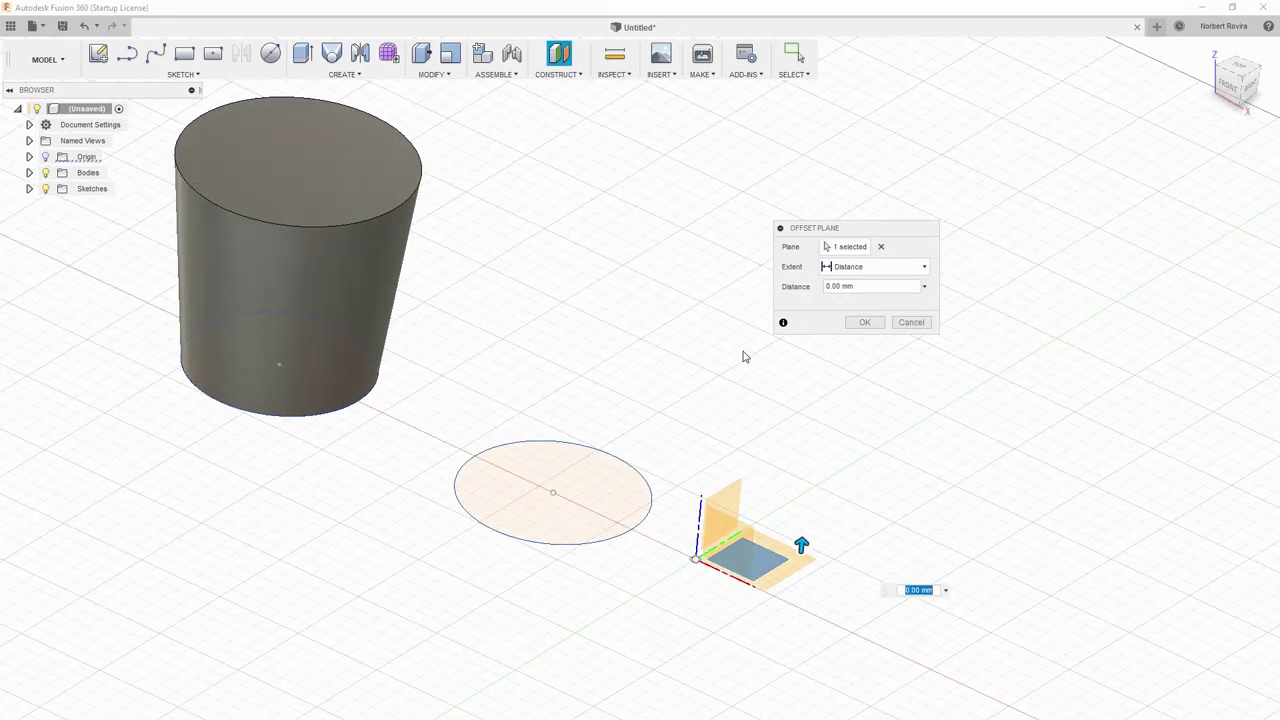
drag(797, 545, 795, 340)
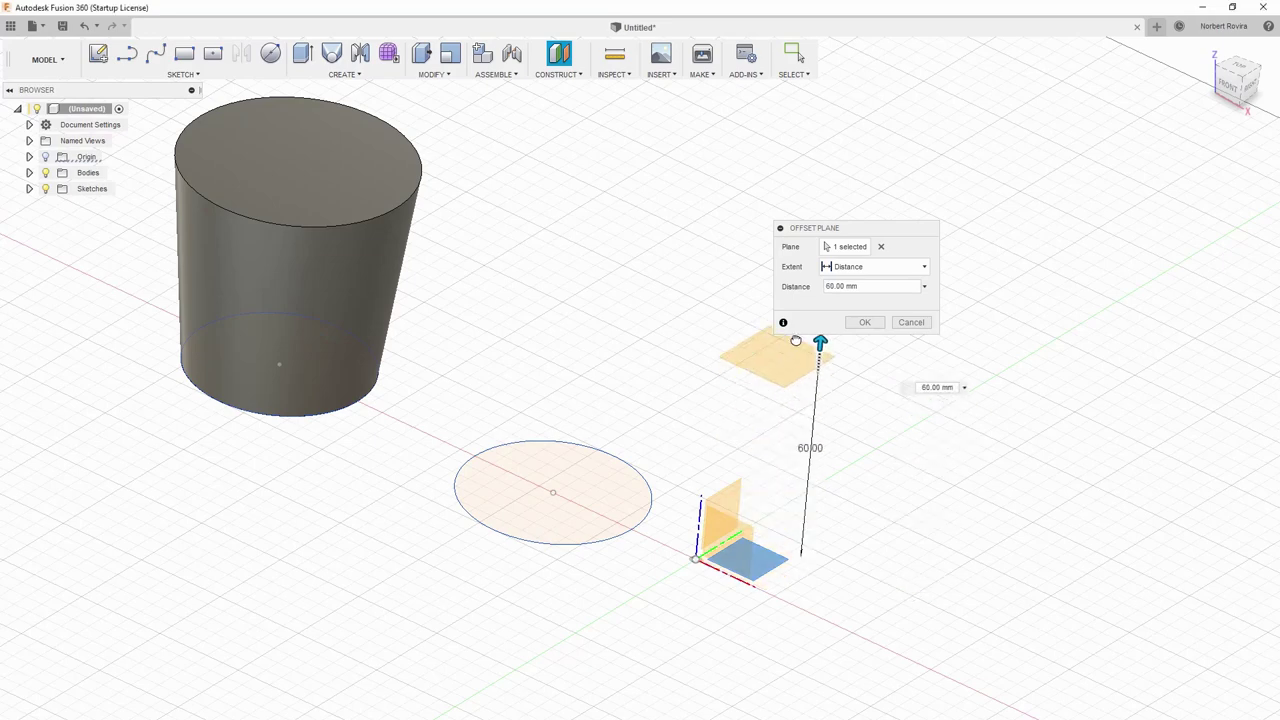
click(1230, 90)
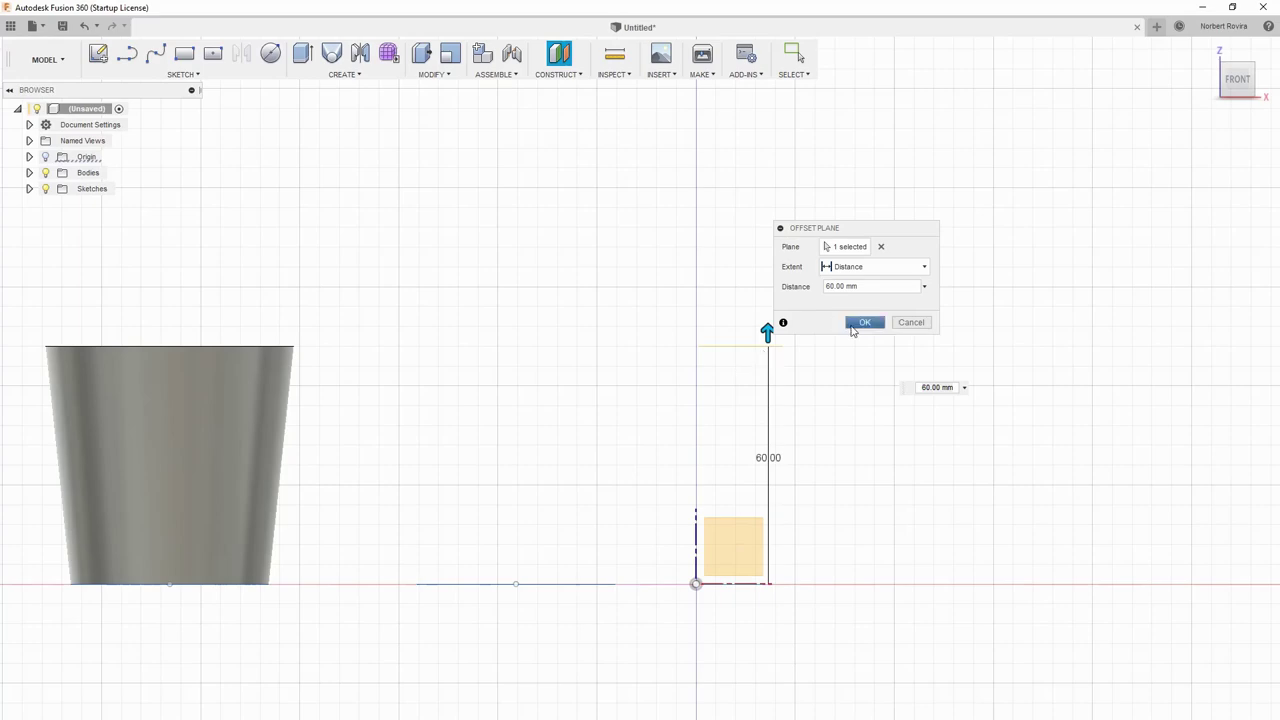
click(863, 323)
Step: Start a sketch on the offset plane and project the lower circle's centre point into it
shift+middle_drag(738, 304, 746, 331)
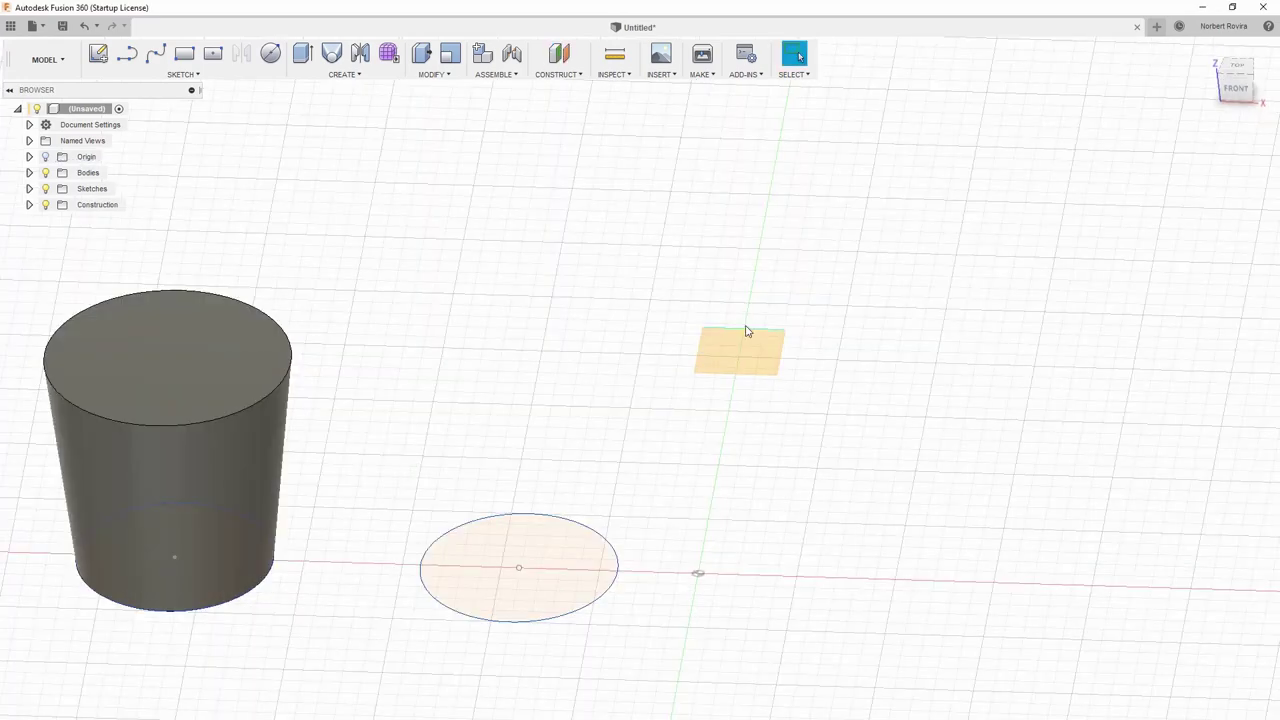
key(s)
click(886, 449)
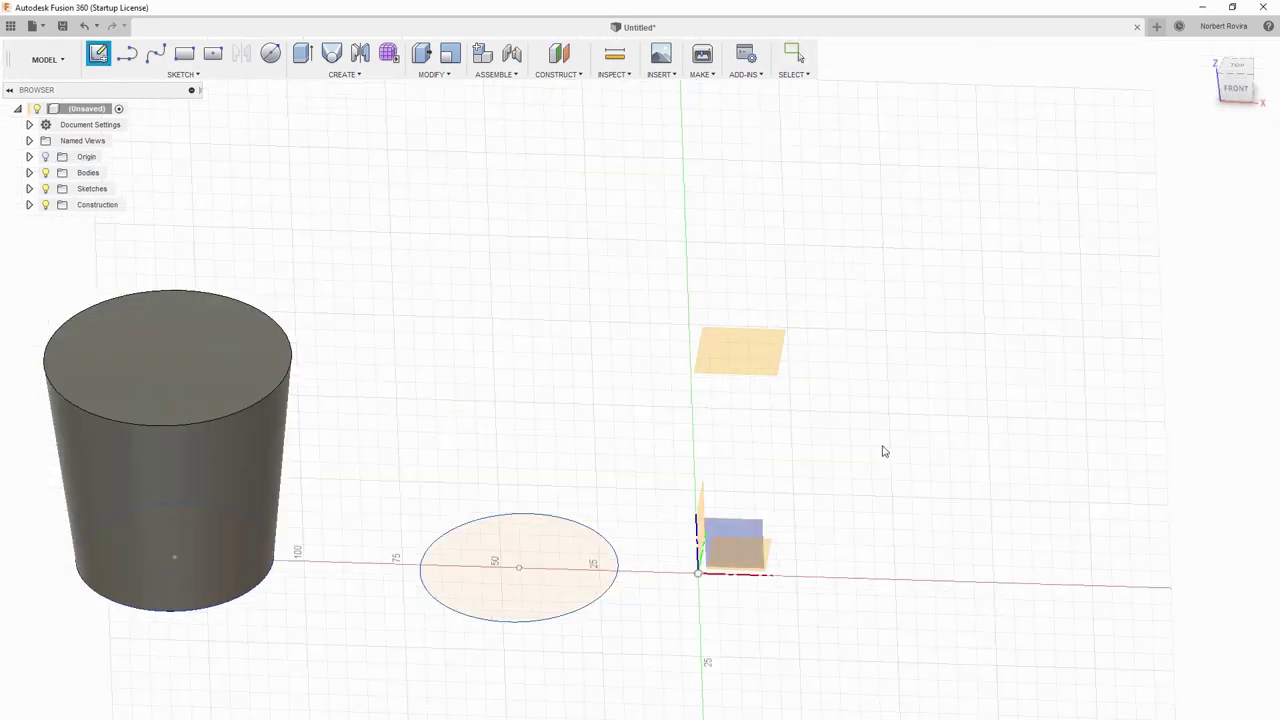
click(764, 366)
middle_drag(530, 324, 596, 382)
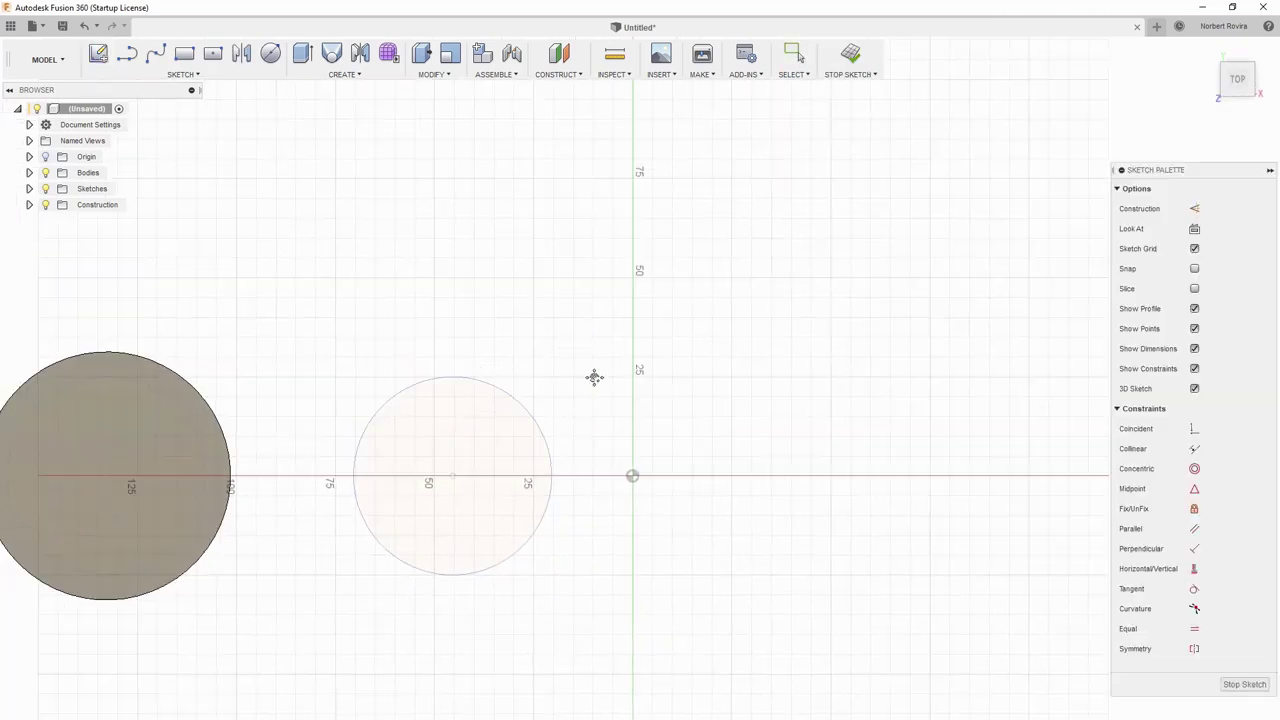
key(p)
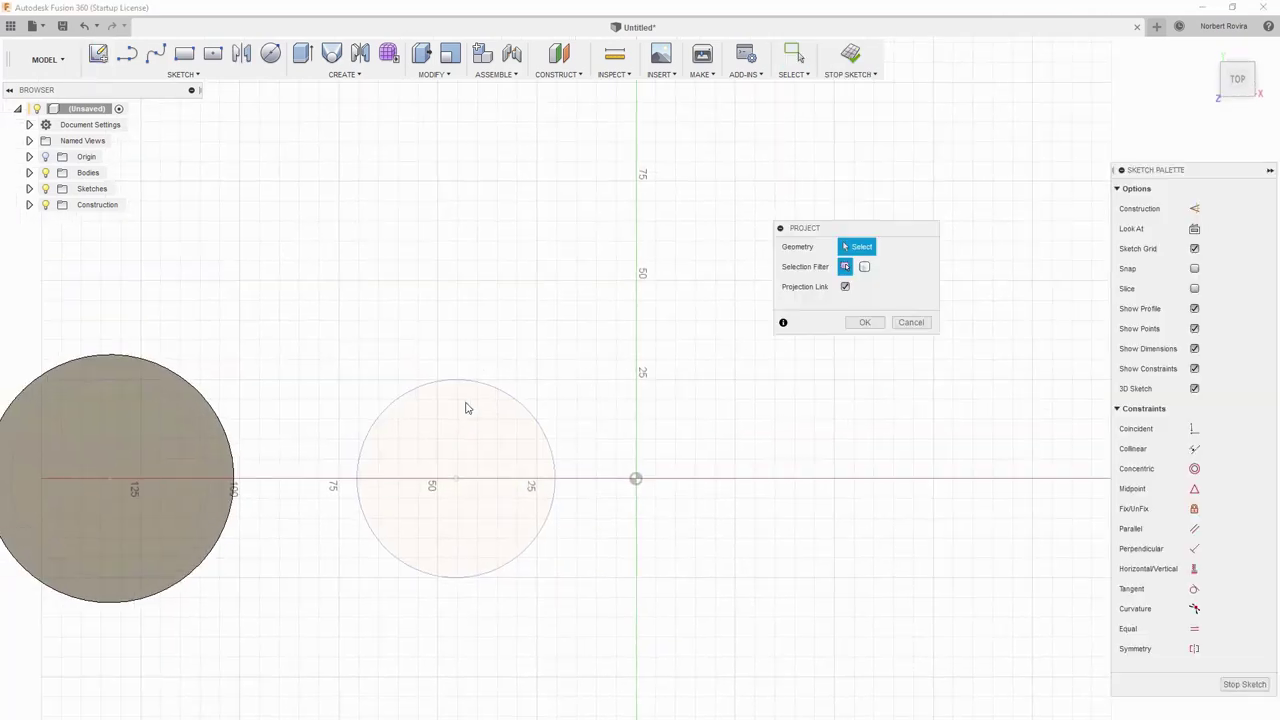
click(456, 481)
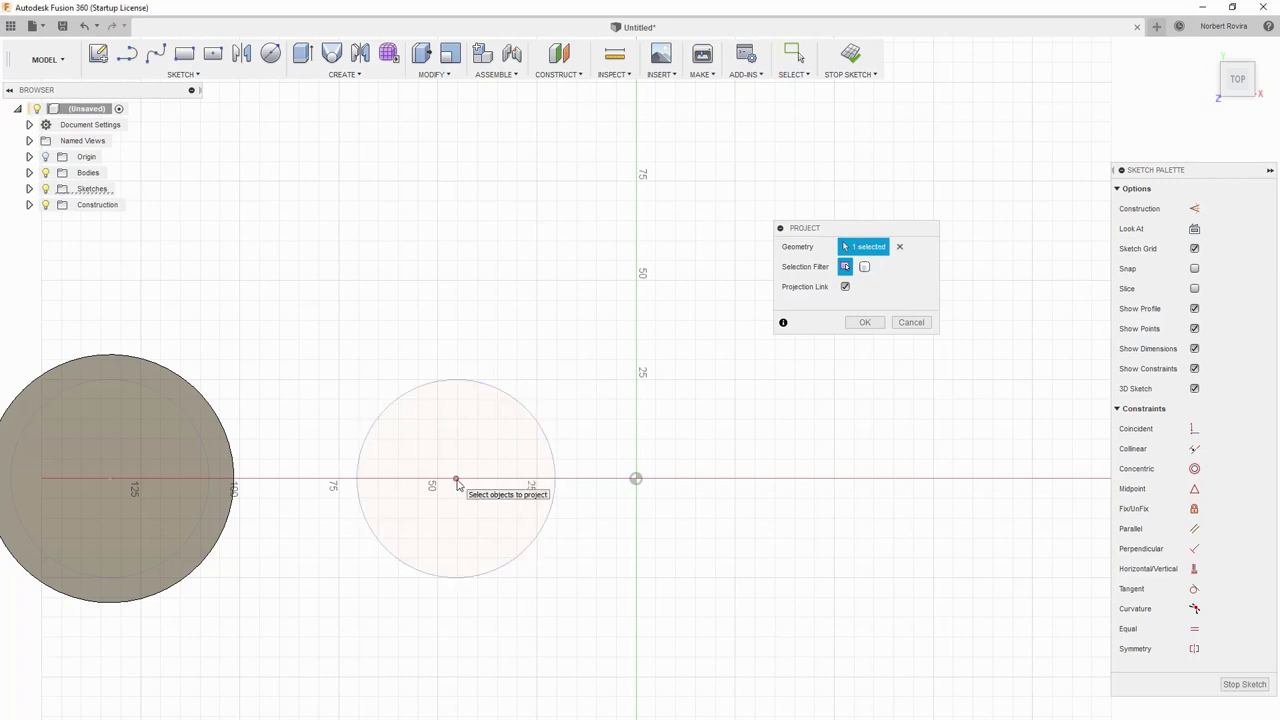
click(868, 325)
Step: Draw a 65 mm circle centred on the projected point and finish the sketch
middle_drag(611, 437, 594, 363)
key(c)
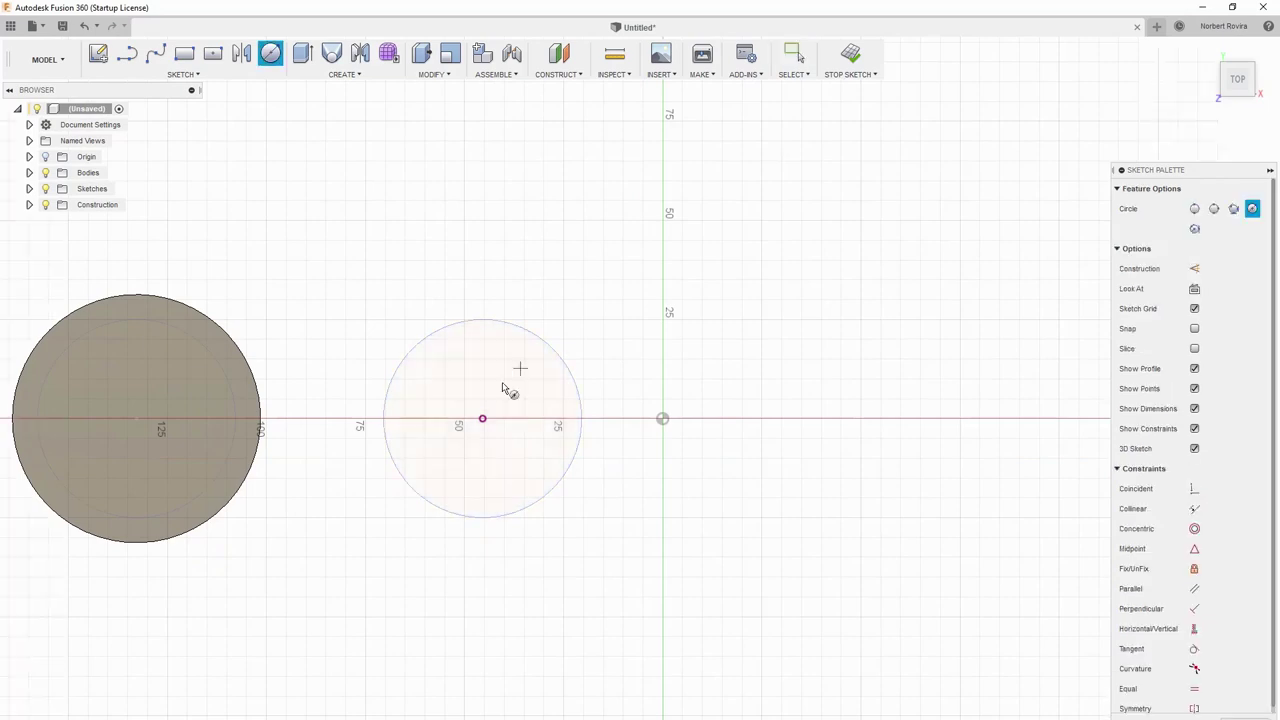
click(482, 419)
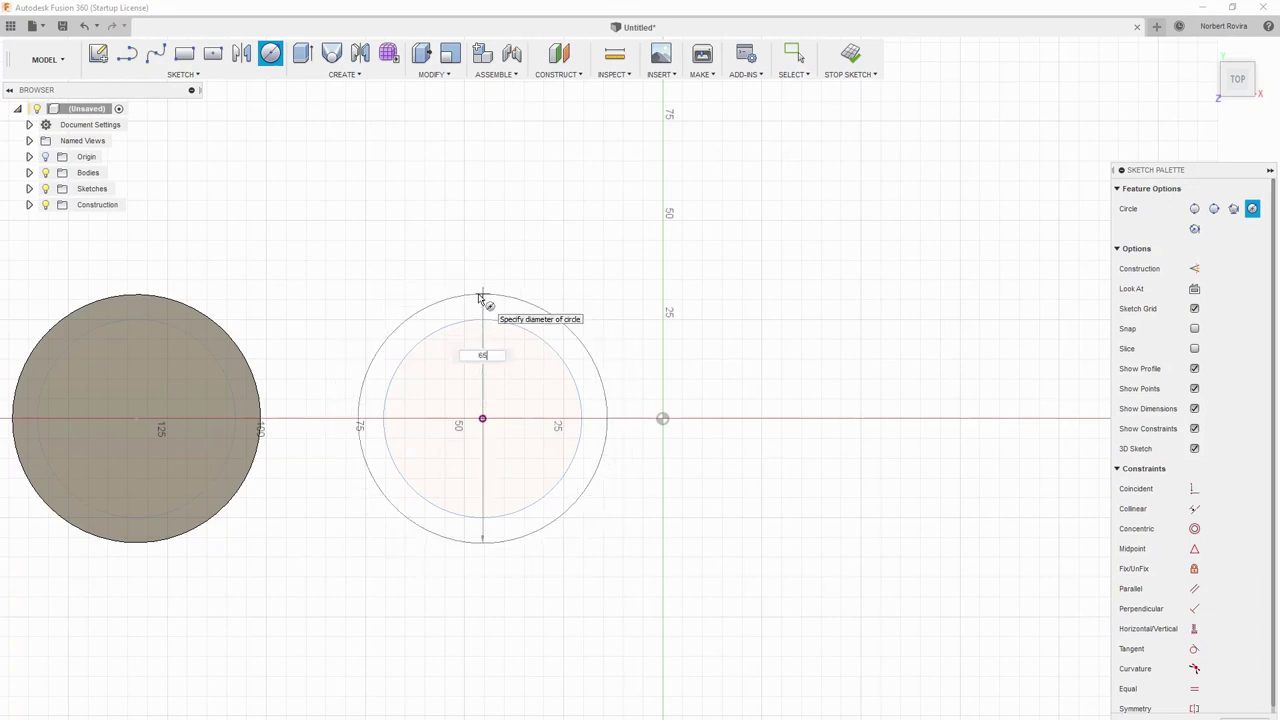
key(Return)
key(Escape)
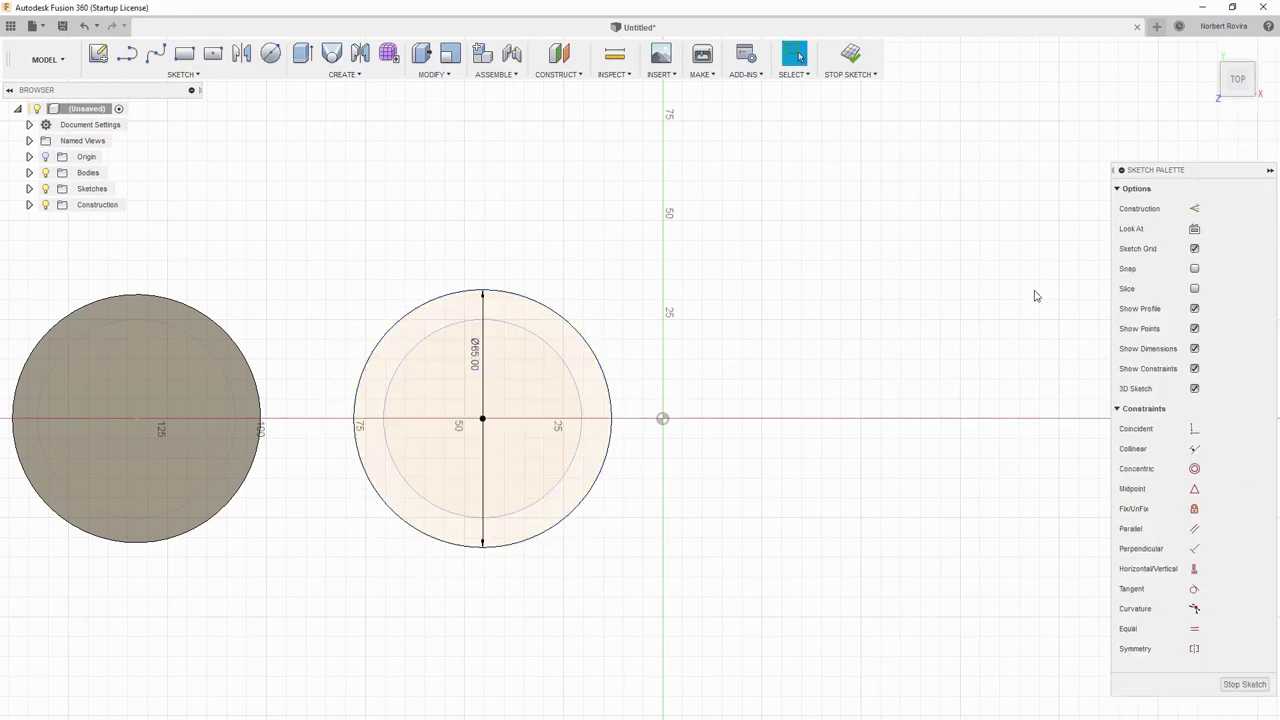
click(1250, 685)
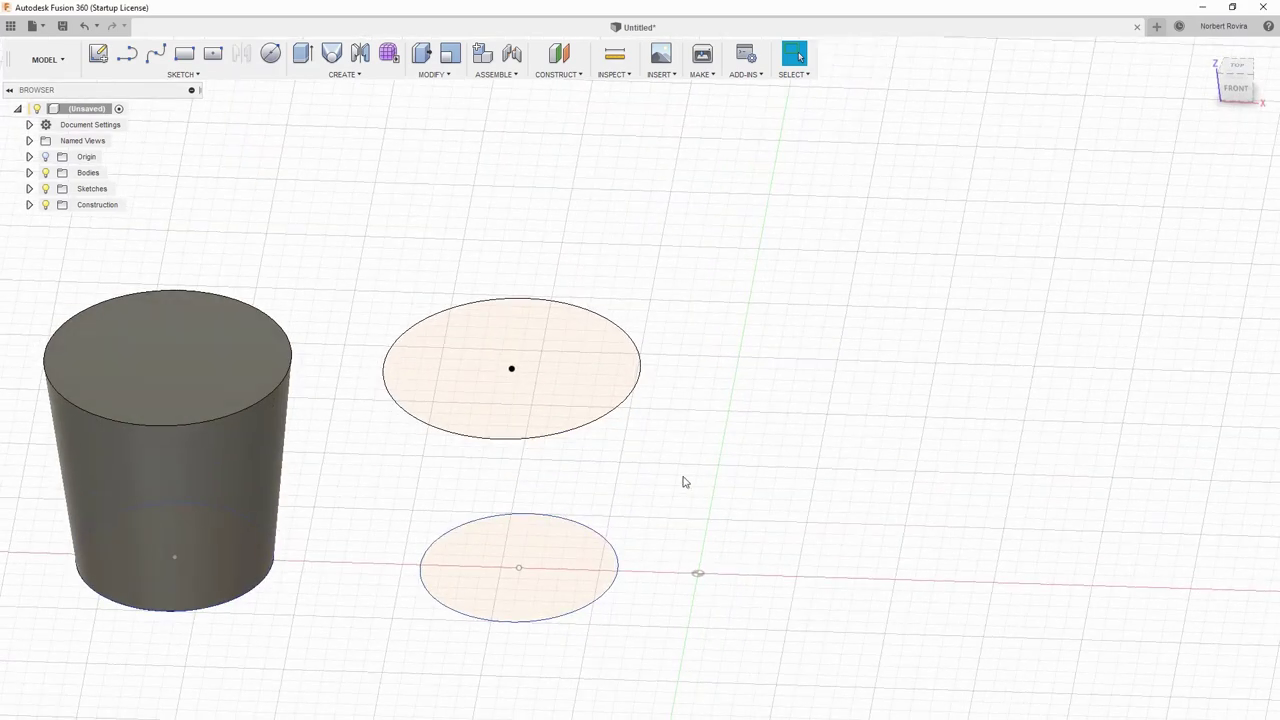
Step: Loft from the lower 50 mm circle to the upper 65 mm circle as a new flared body
key(s)
click(756, 500)
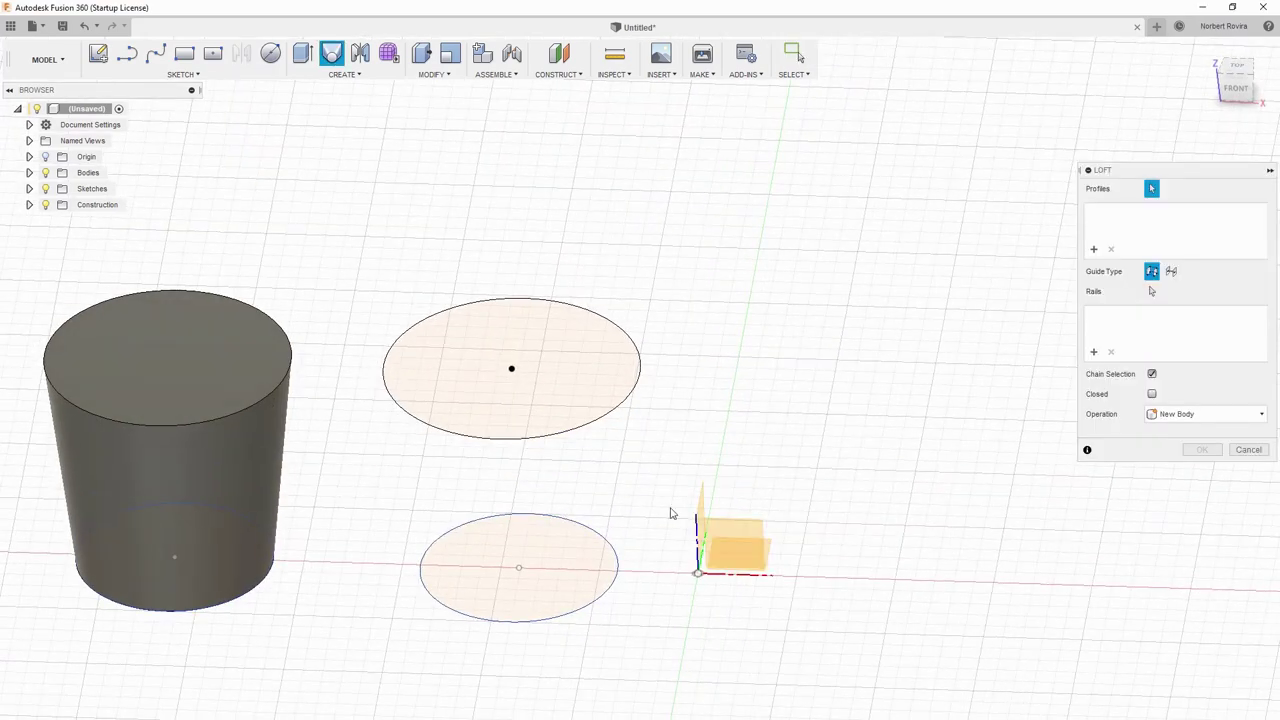
click(563, 566)
click(571, 416)
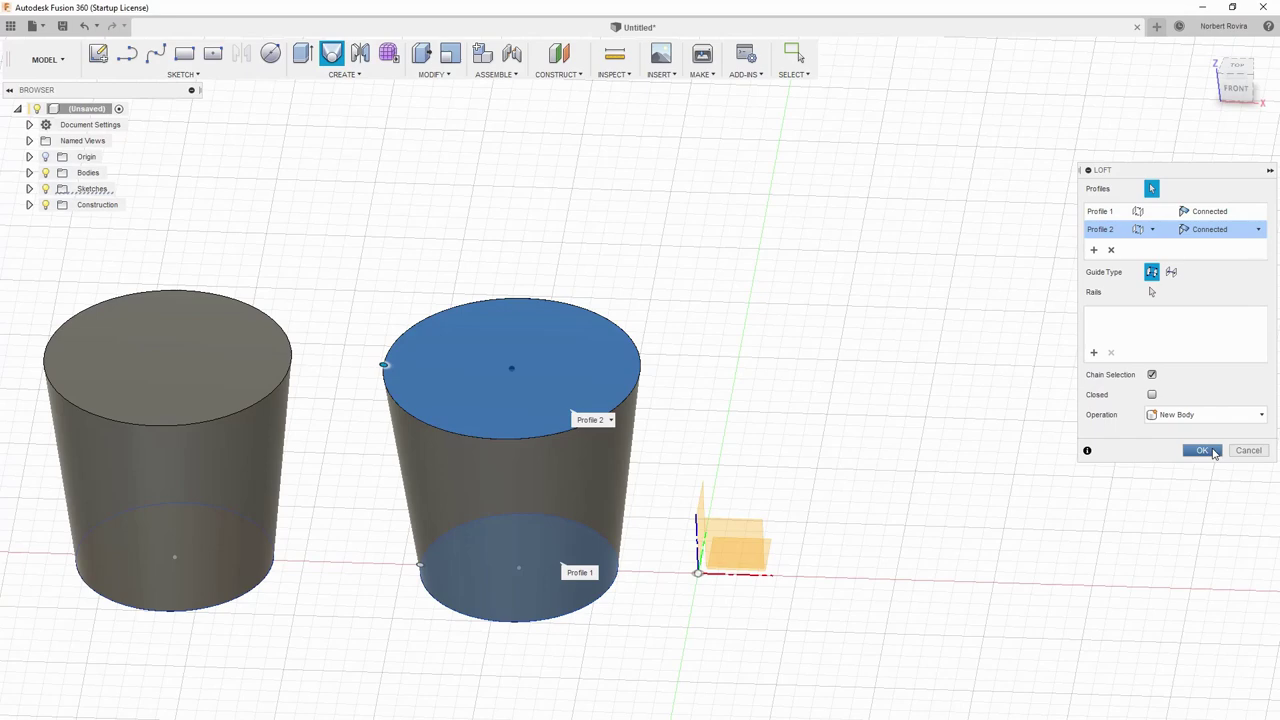
click(1203, 450)
scroll(743, 500, down, 3)
scroll(800, 534, down, 2)
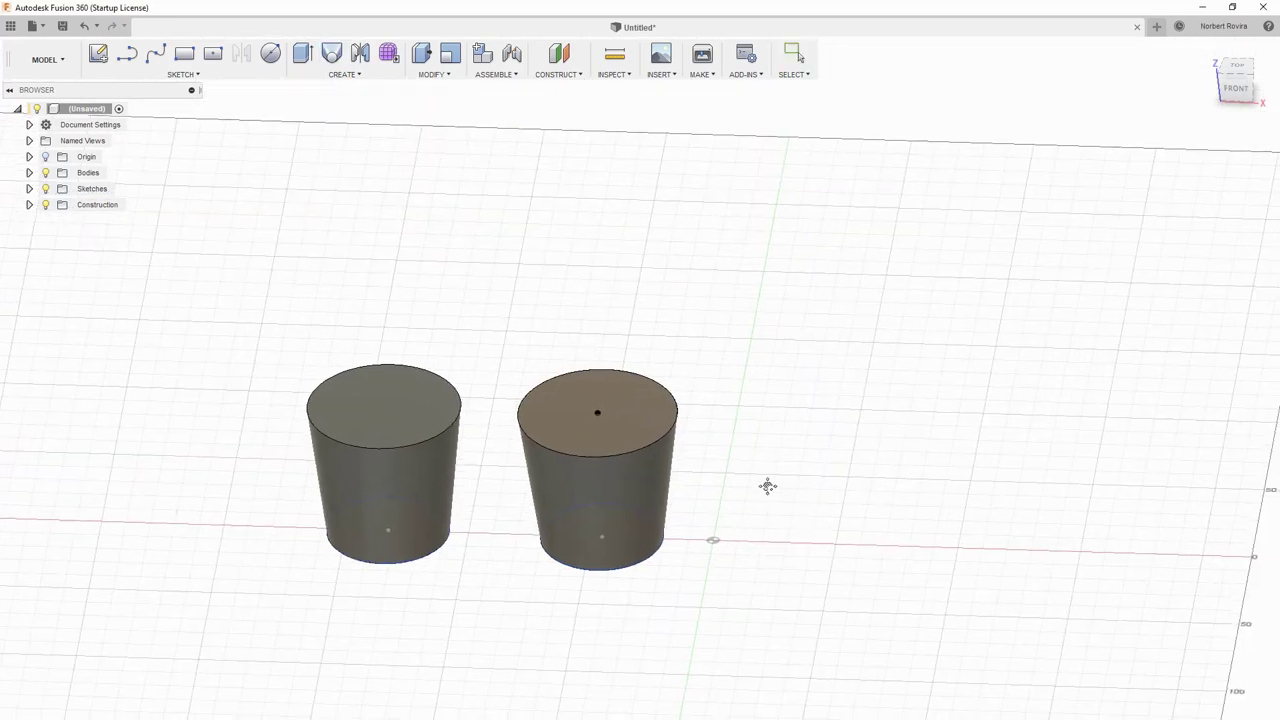
mouse_move(767, 486)
middle_down()
mouse_move(714, 458)
mouse_move(720, 496)
middle_up()
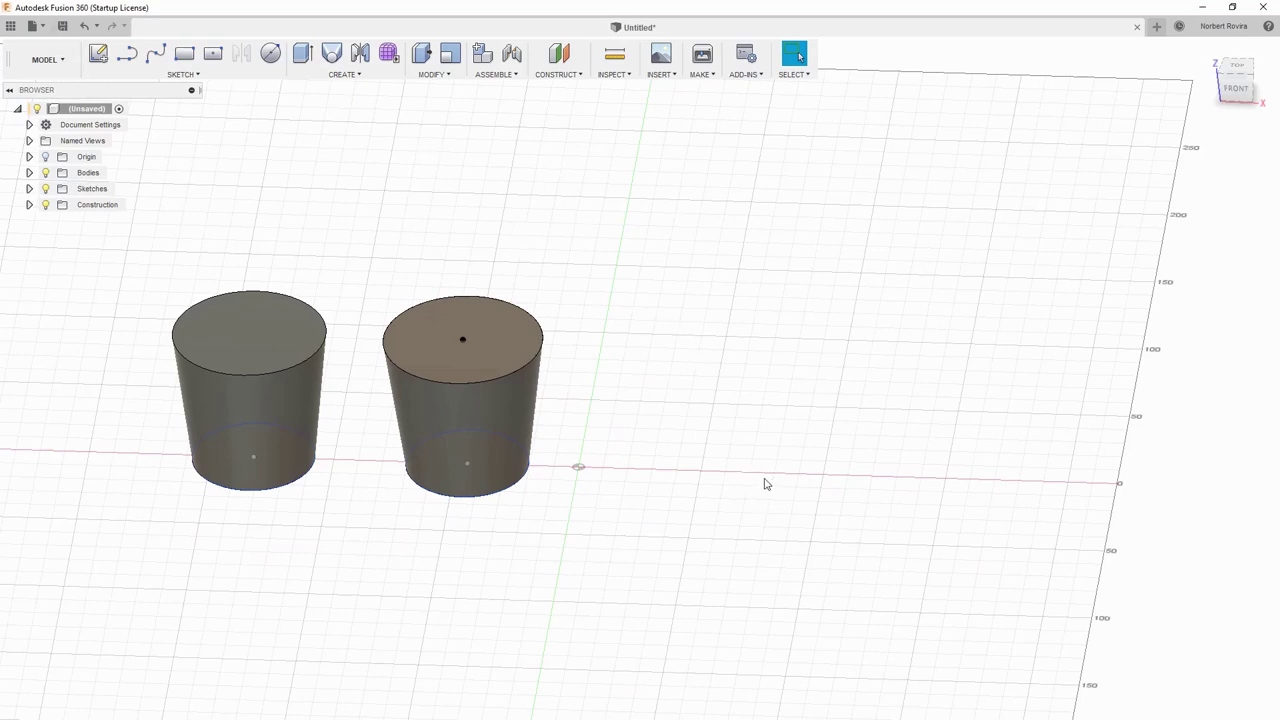
Step: On the front plane, draw a 60 mm vertical line and make it construction geometry
click(98, 53)
click(623, 442)
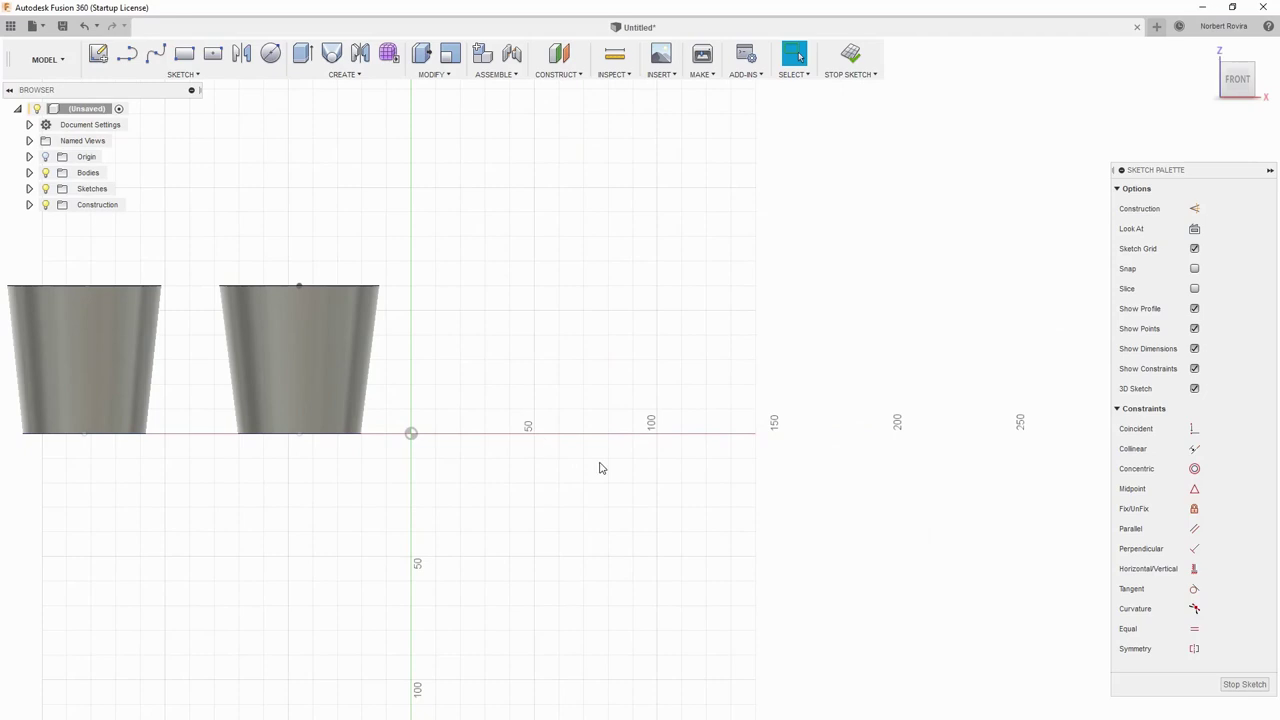
click(126, 53)
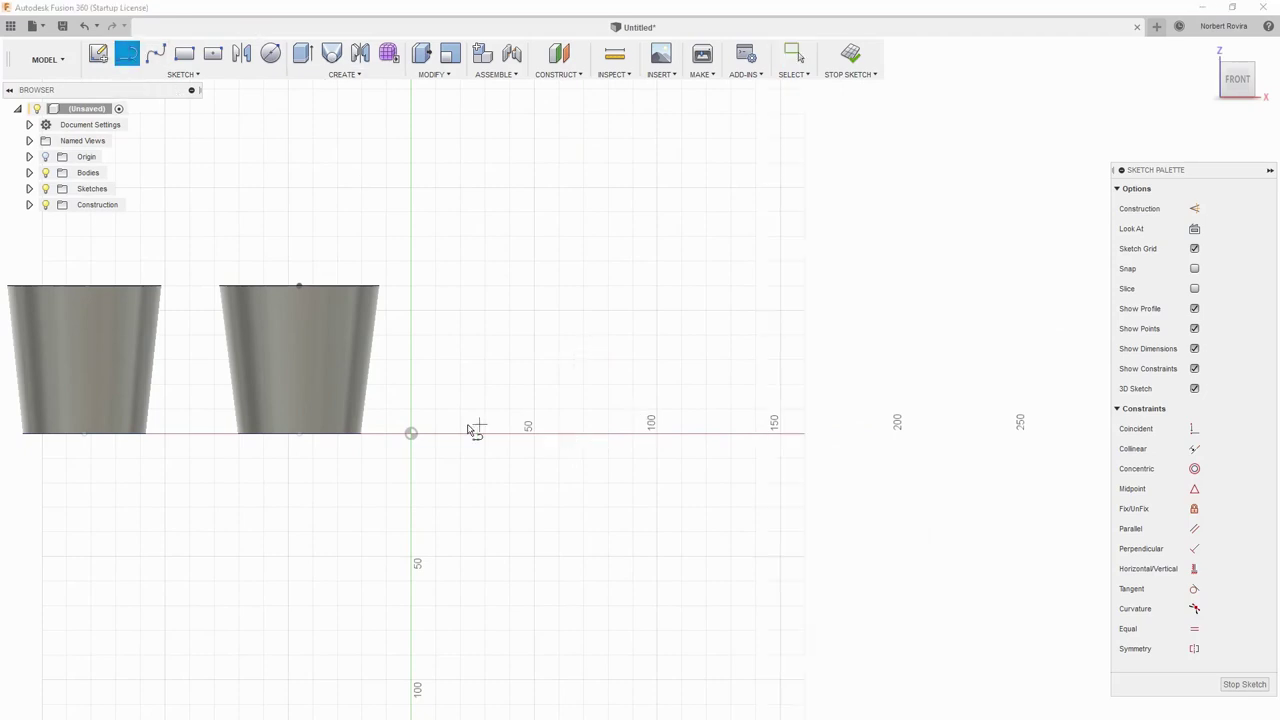
click(628, 434)
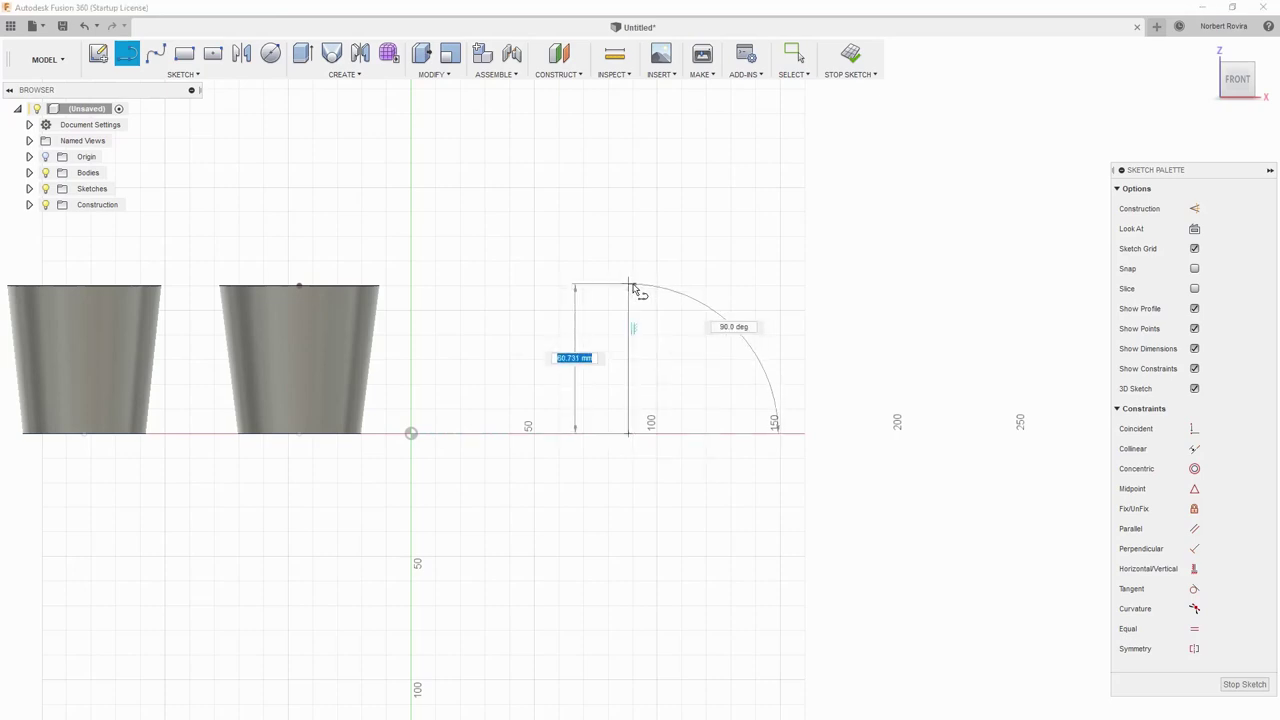
text(60)
click(632, 289)
key(Escape)
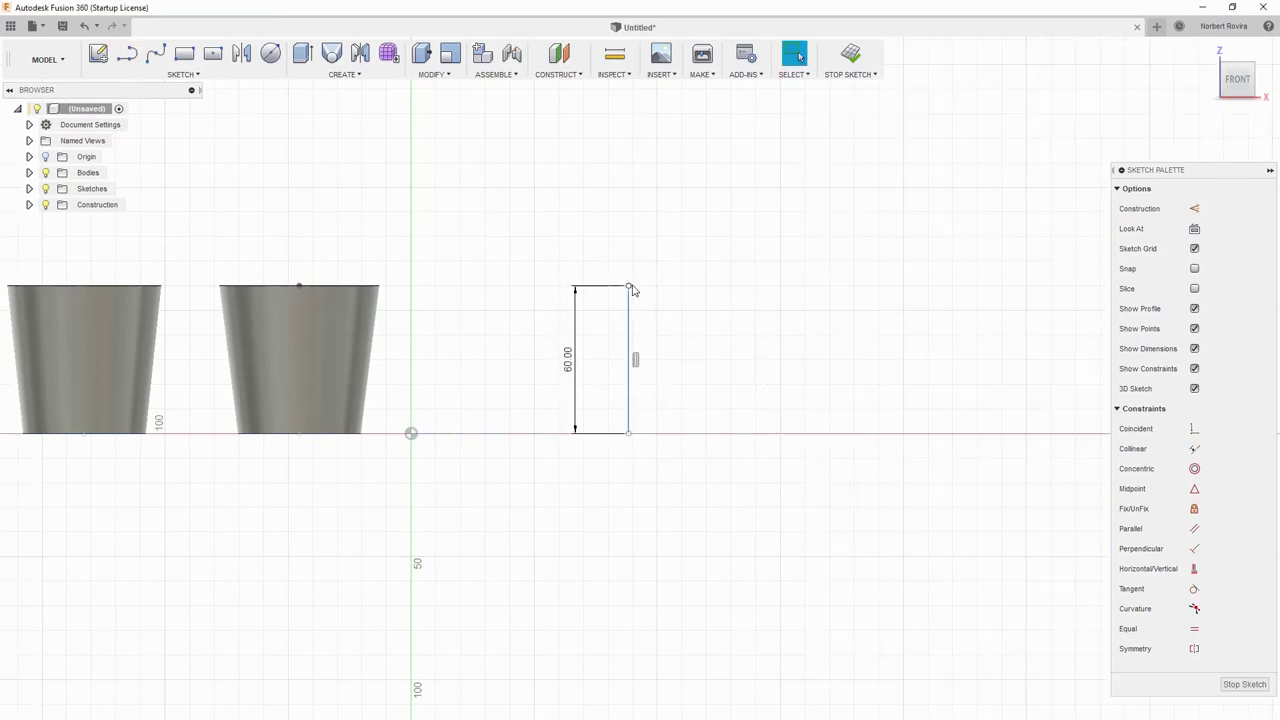
click(628, 325)
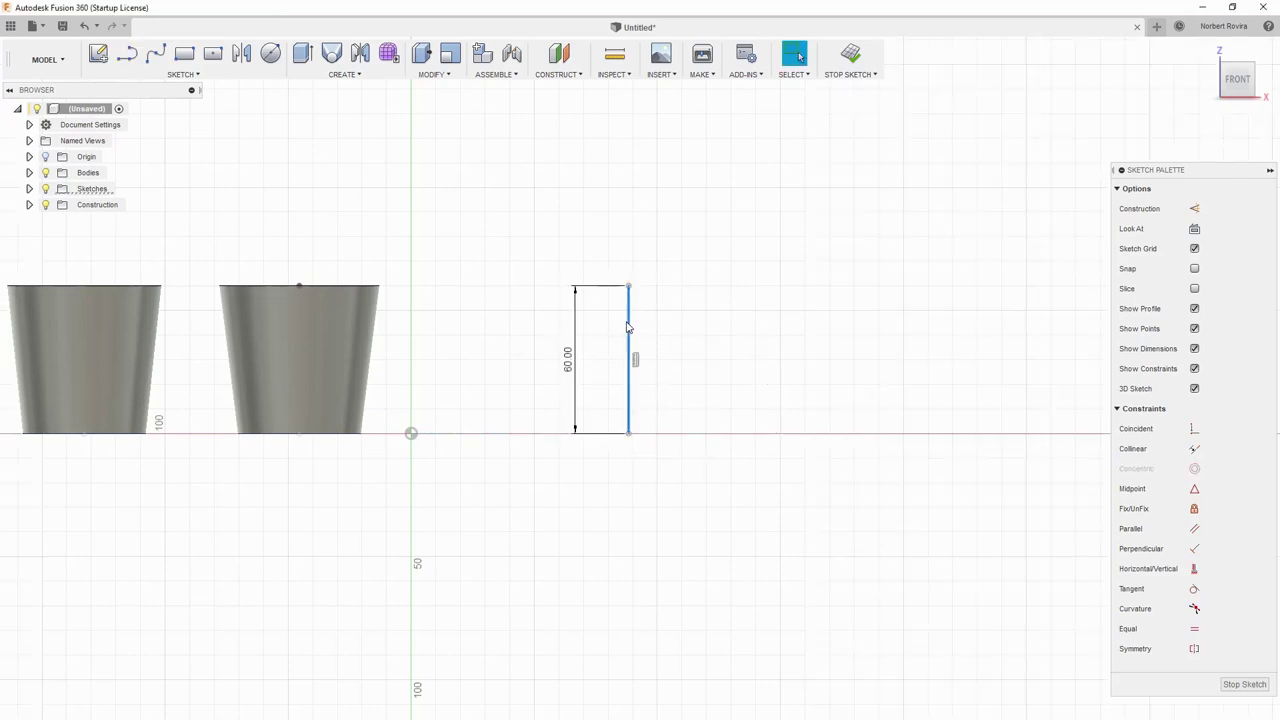
key(x)
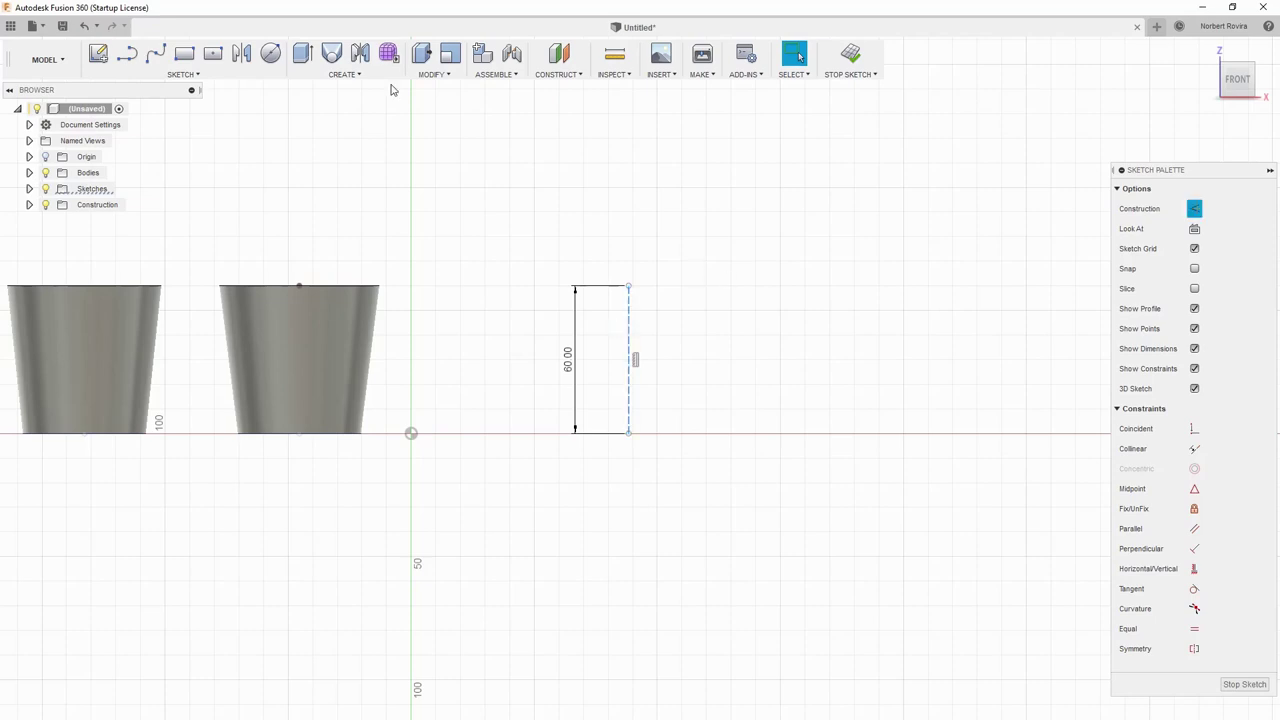
Step: Draw the thin cup-wall outline: flat base and slanted side beside the axis
key(l)
click(629, 433)
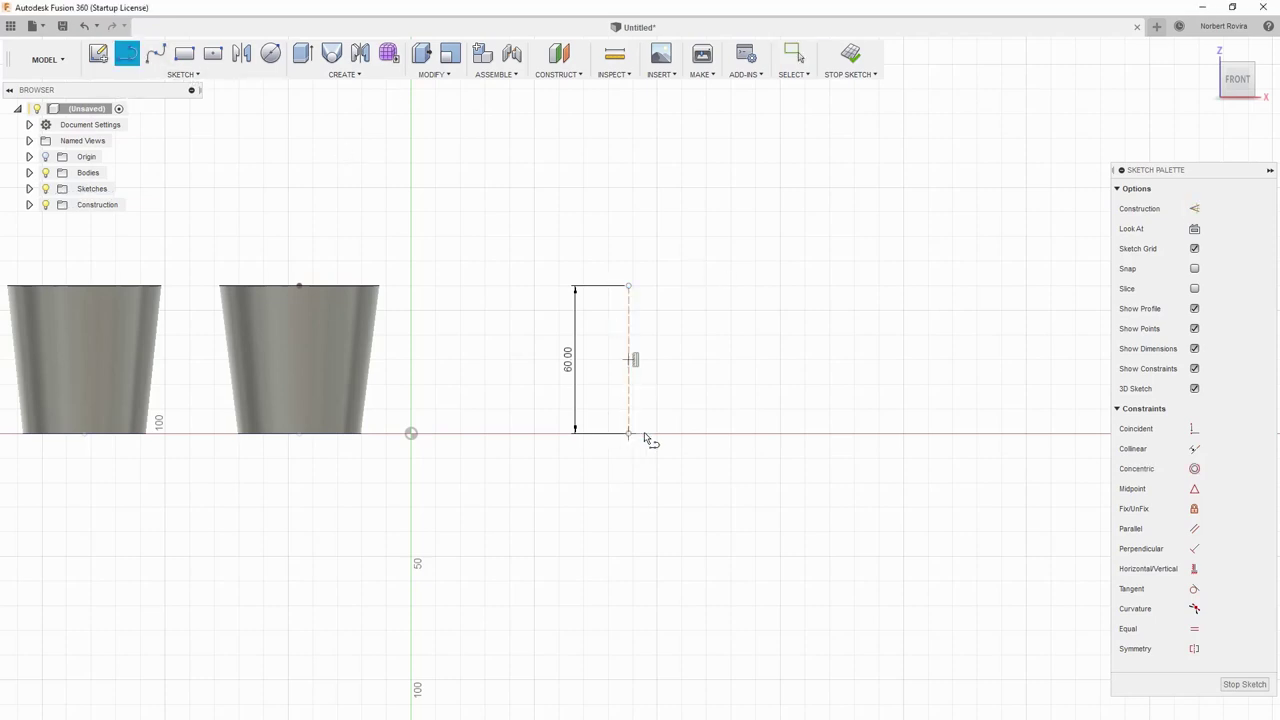
click(737, 433)
drag(738, 437, 790, 287)
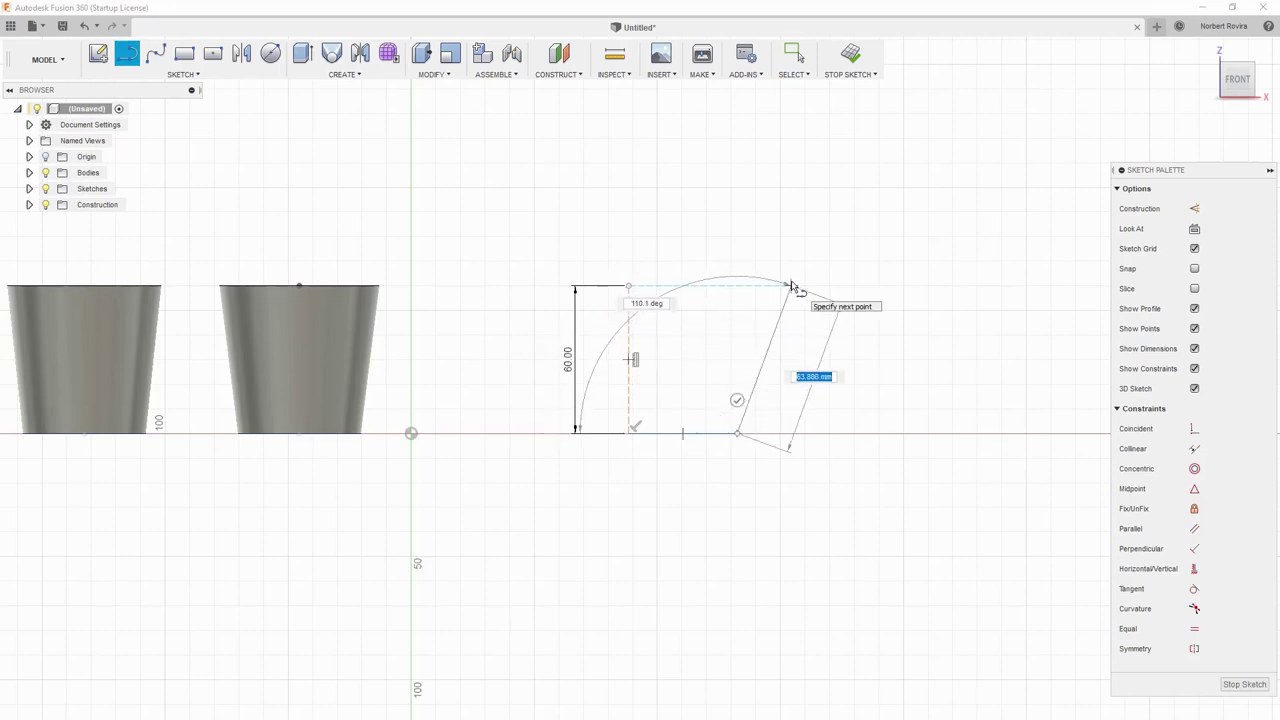
click(790, 287)
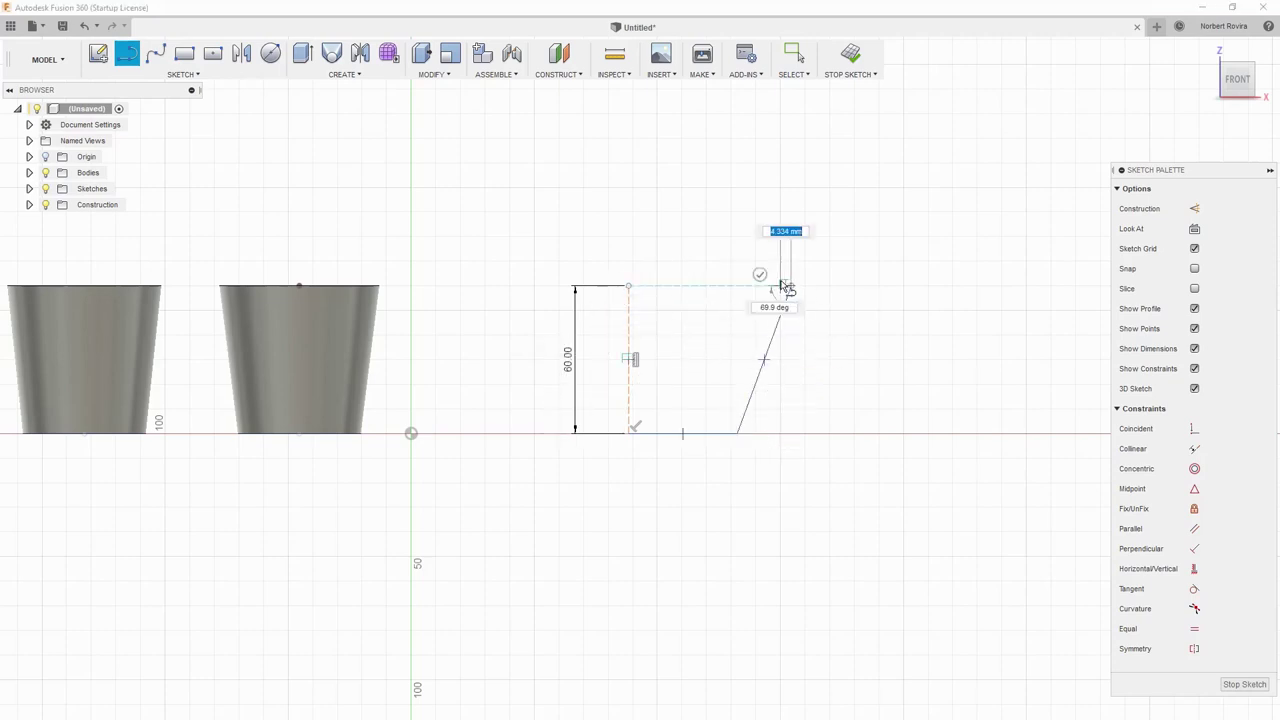
click(733, 421)
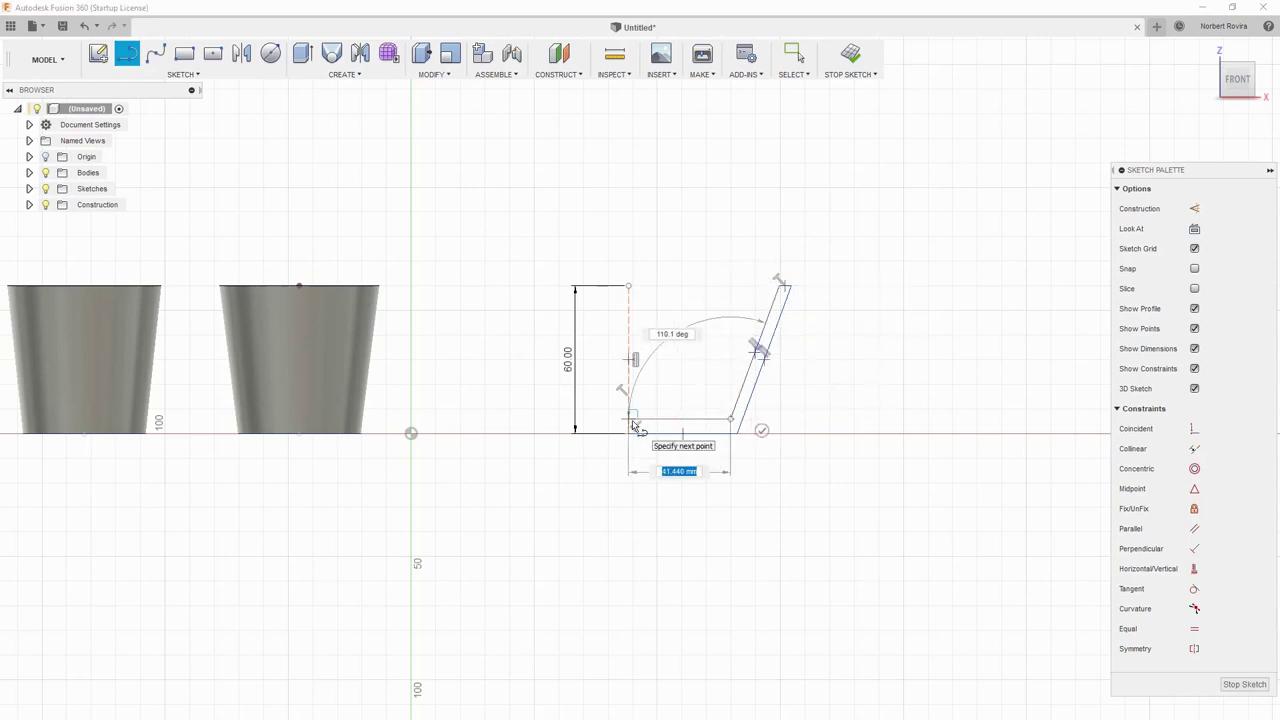
click(631, 421)
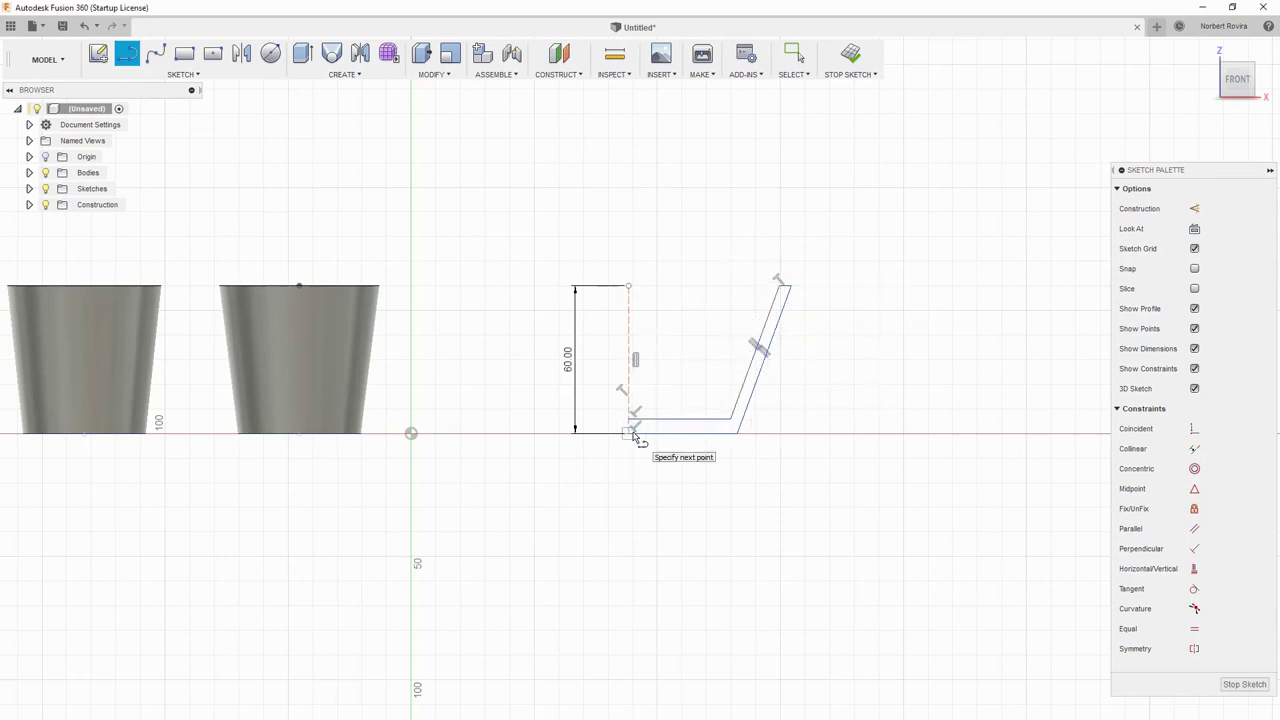
scroll(635, 436, up, 2)
scroll(640, 436, up, 3)
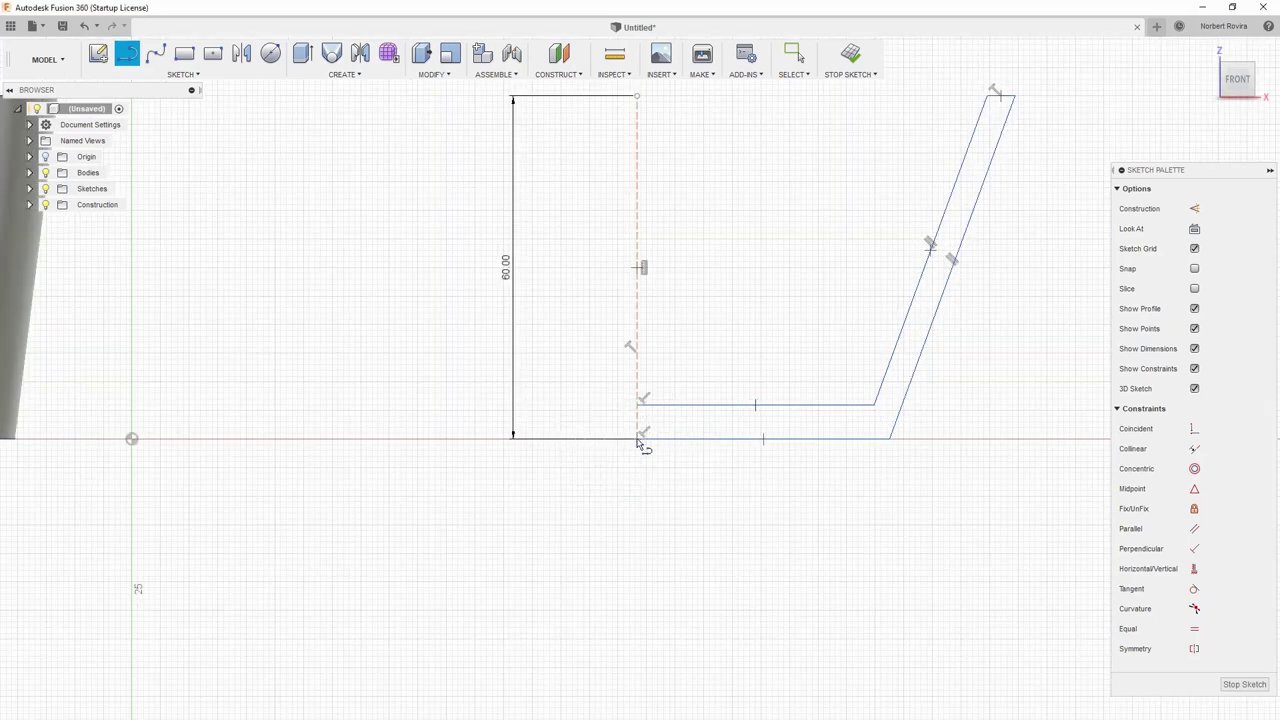
Step: Close the wall outline at the axis and dimension the base thickness to 2 mm
click(635, 410)
scroll(686, 471, down, 3)
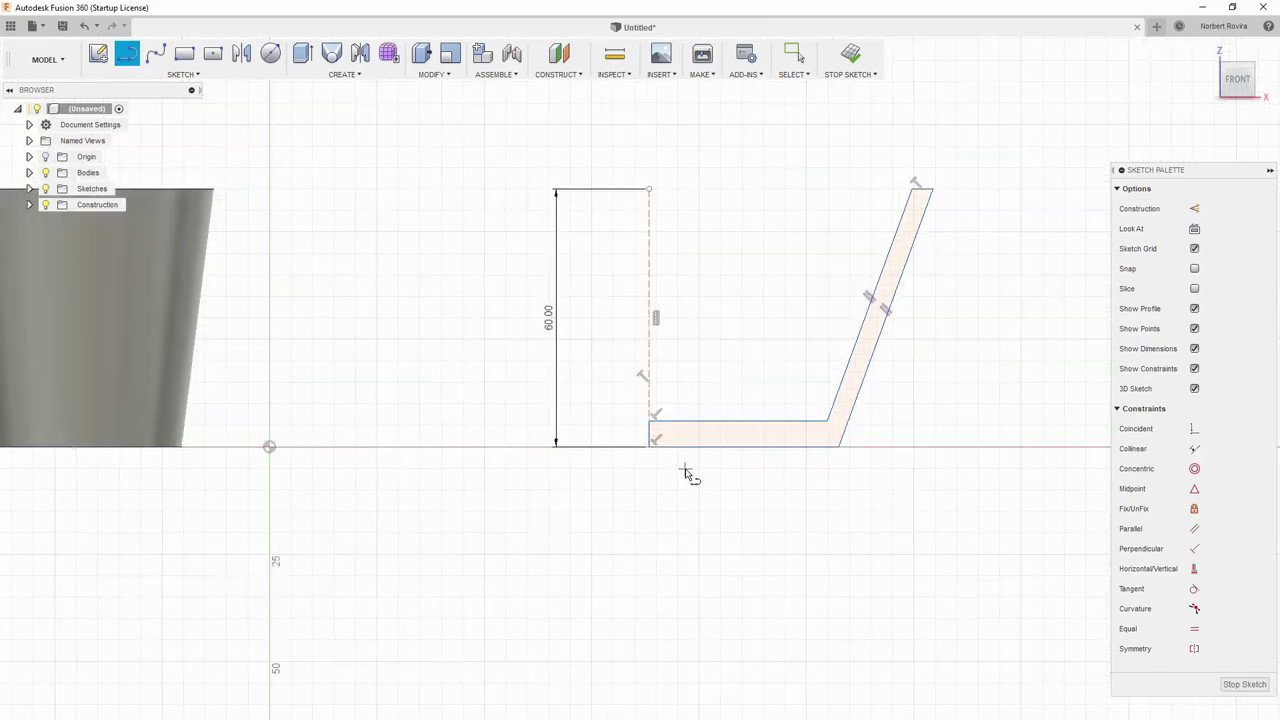
middle_drag(889, 360, 680, 385)
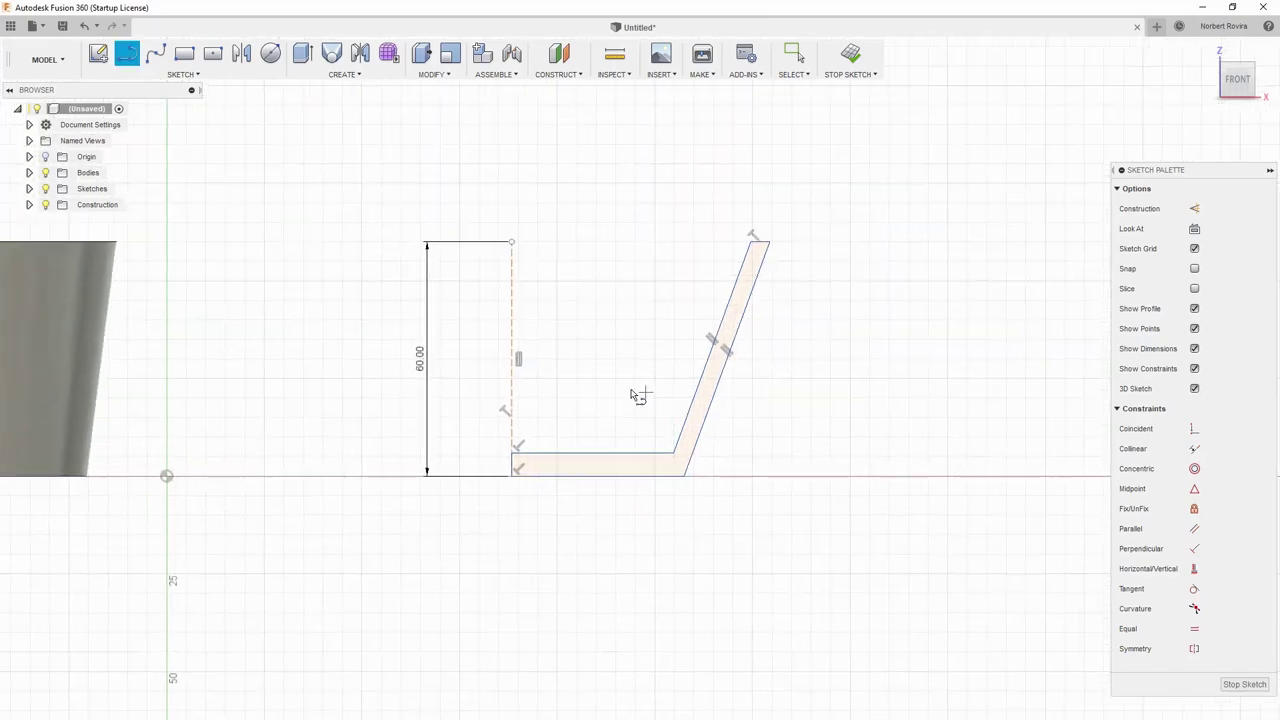
key(Escape)
click(649, 456)
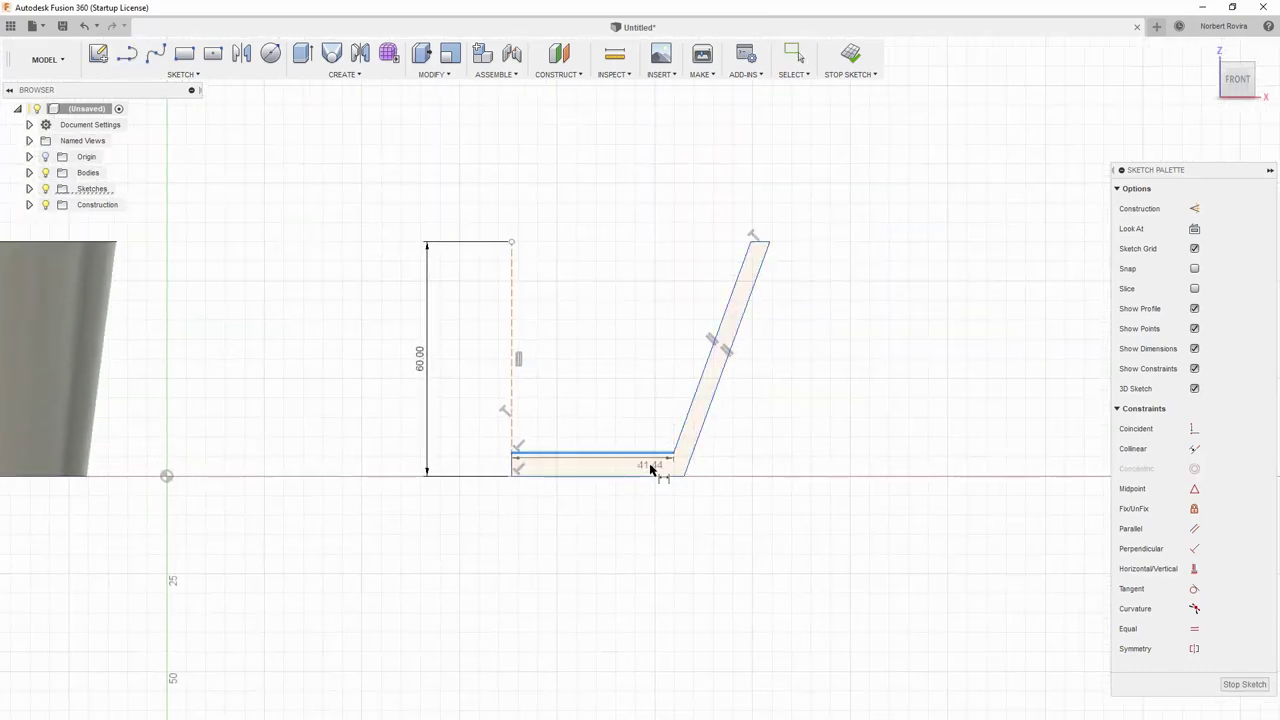
click(654, 475)
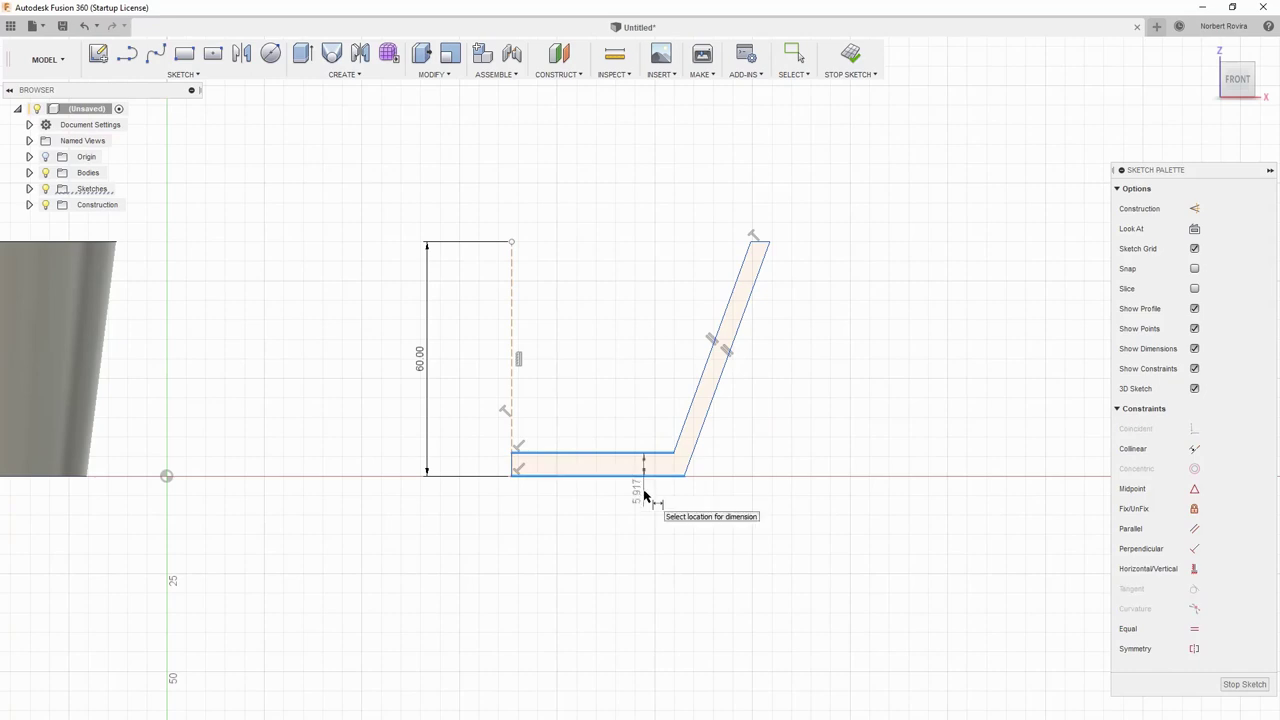
click(646, 496)
text(2)
key(Return)
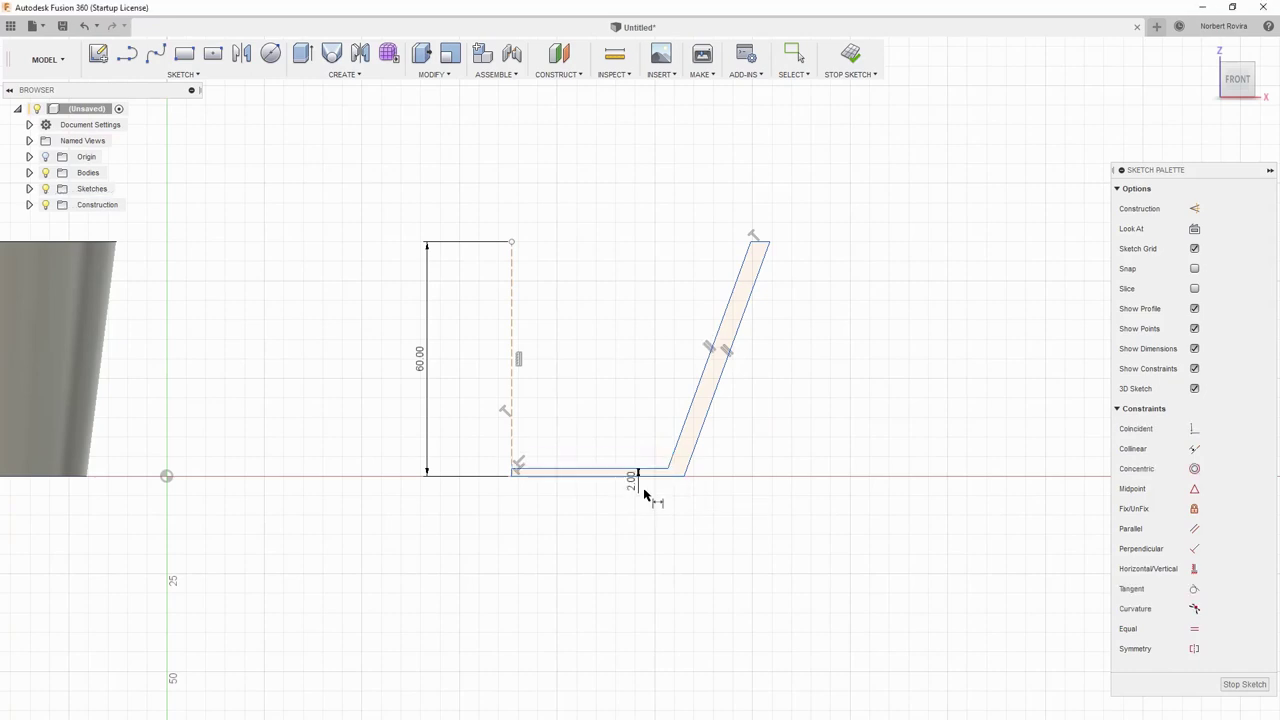
Step: Dimension the slanted wall thickness to 2 mm and finish the sketch
click(689, 421)
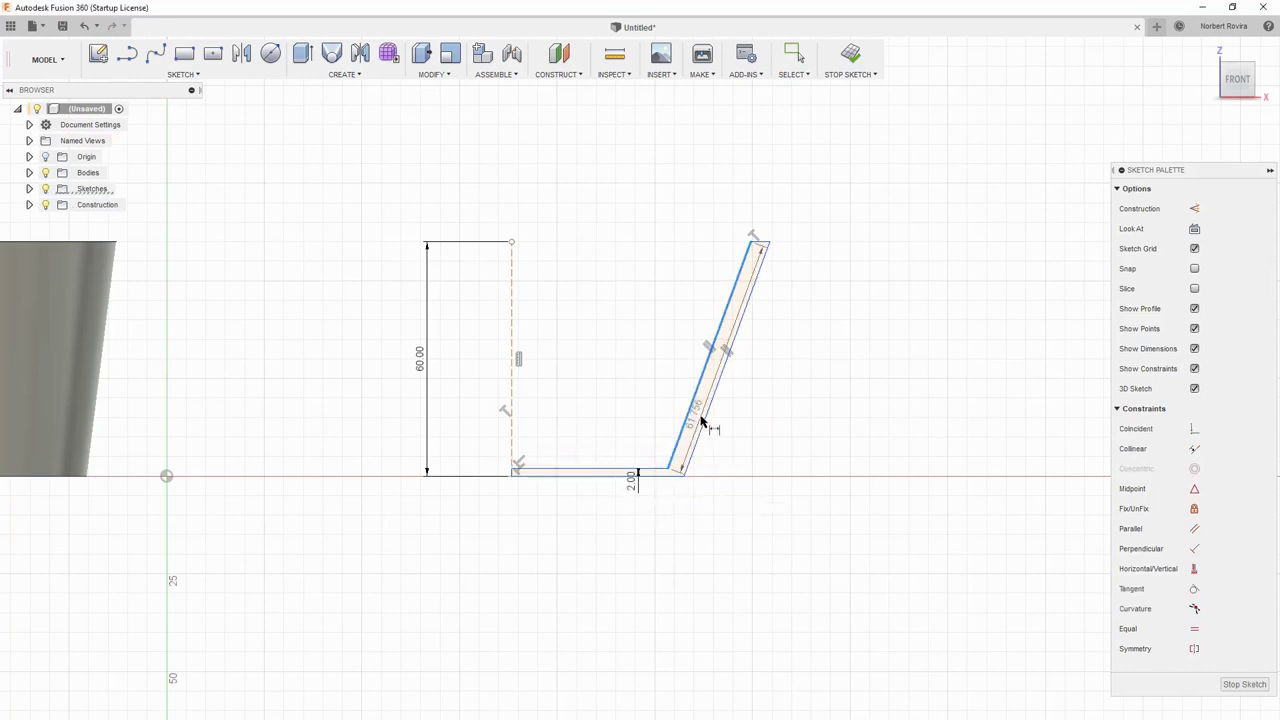
click(700, 420)
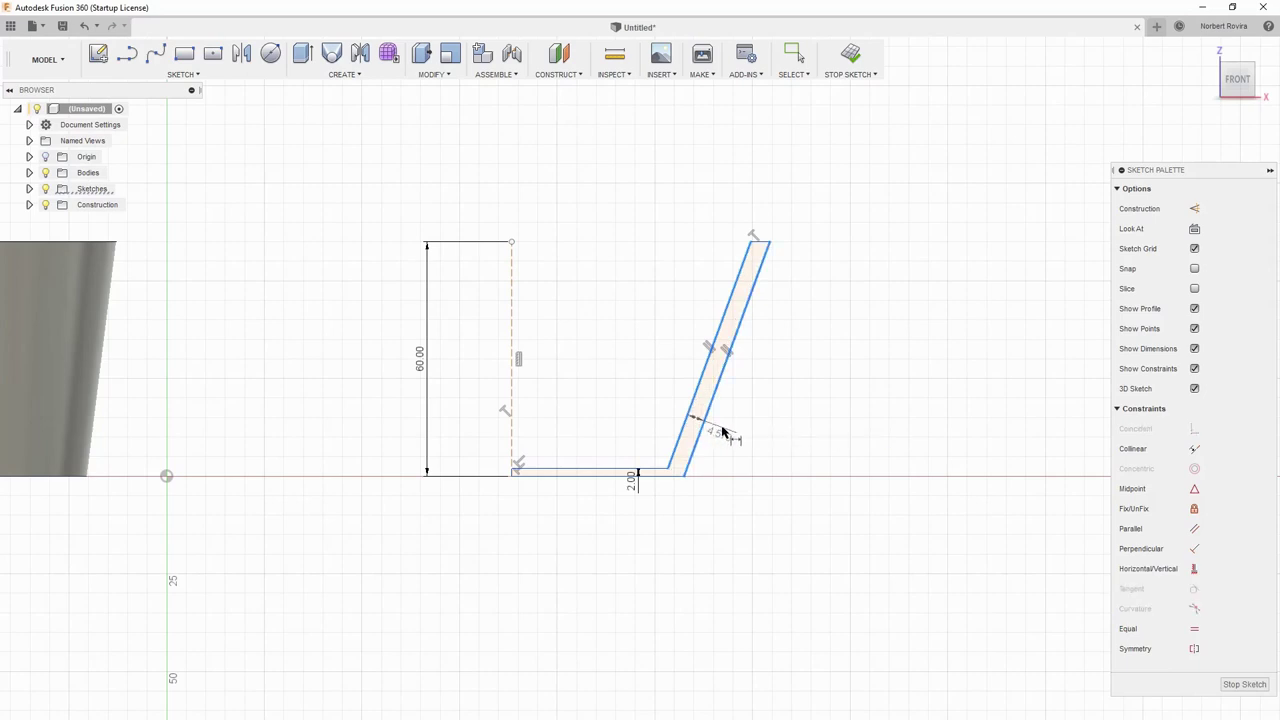
click(722, 430)
key(Return)
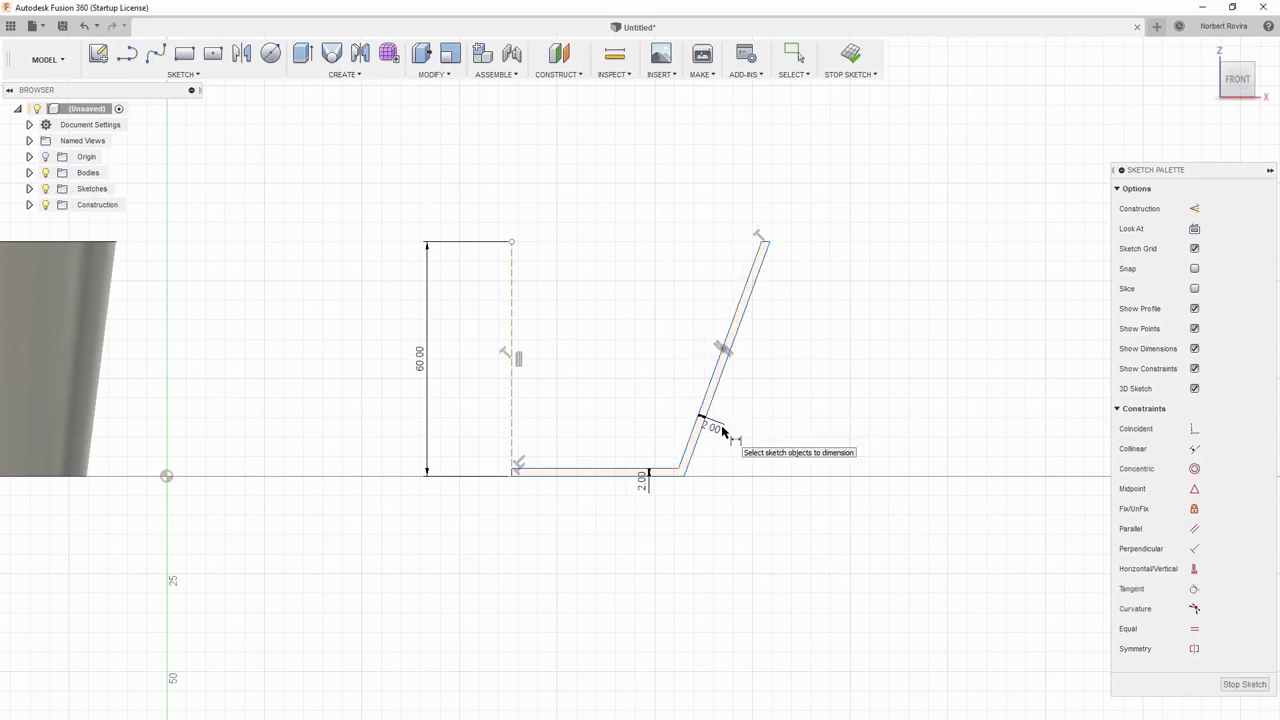
click(1244, 684)
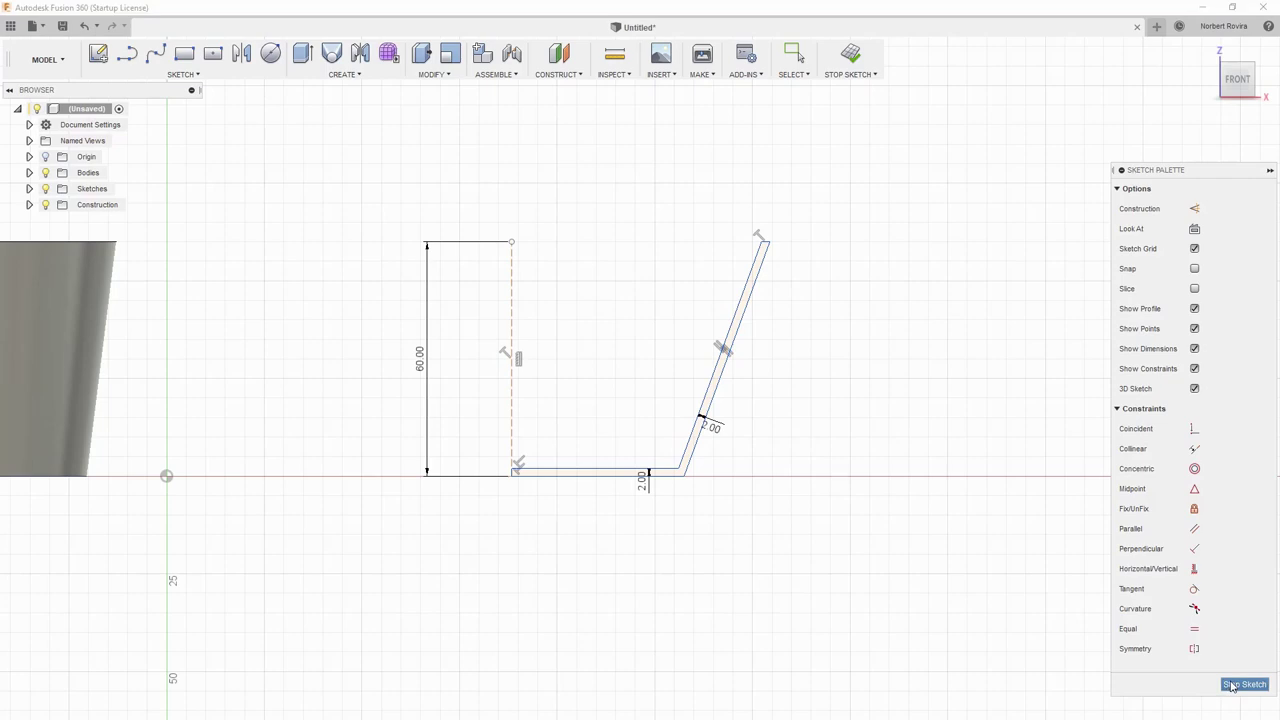
Step: Revolve the thin L-shaped profile 360° around the dashed construction axis into a bowl
shift+middle_drag(774, 406, 771, 443)
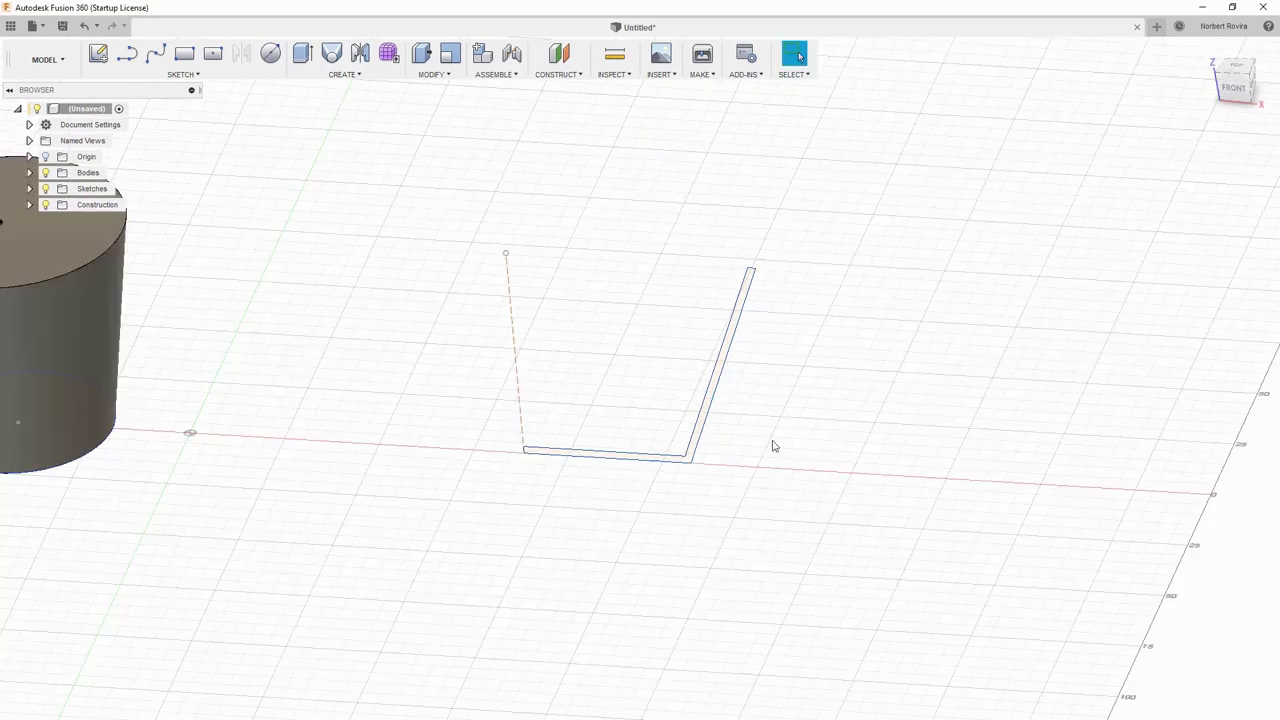
key(s)
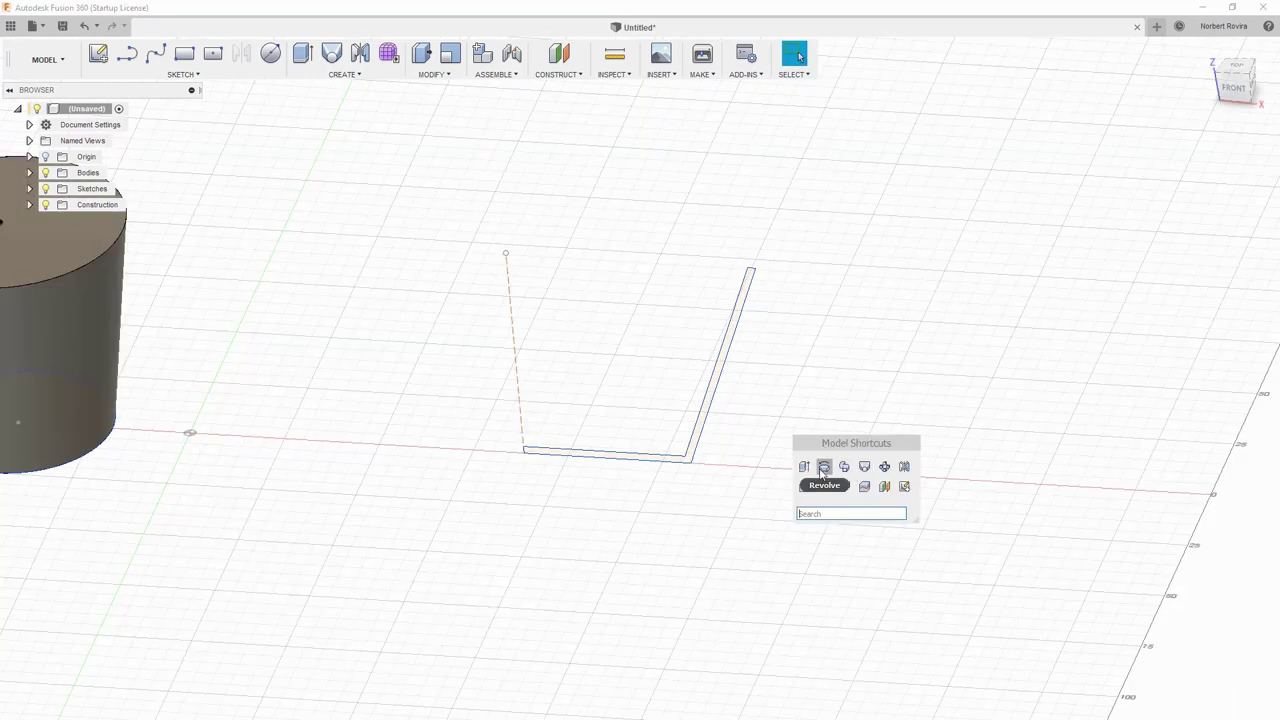
click(823, 467)
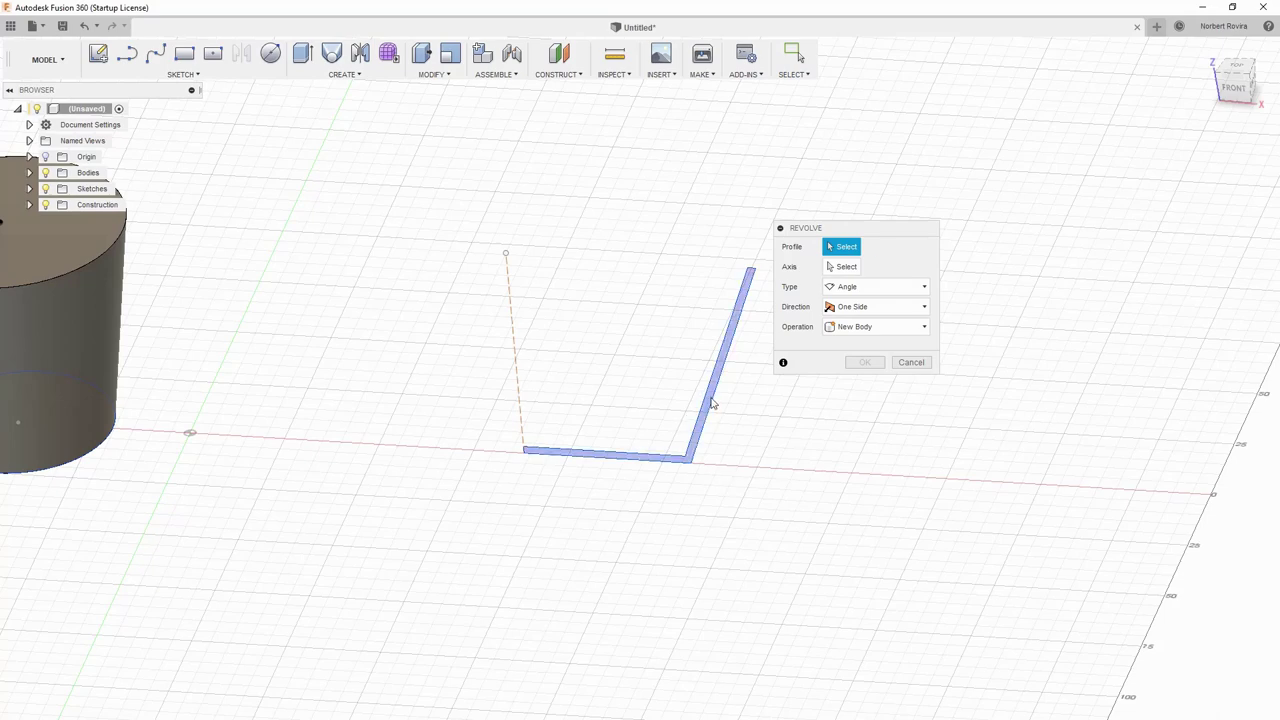
click(712, 403)
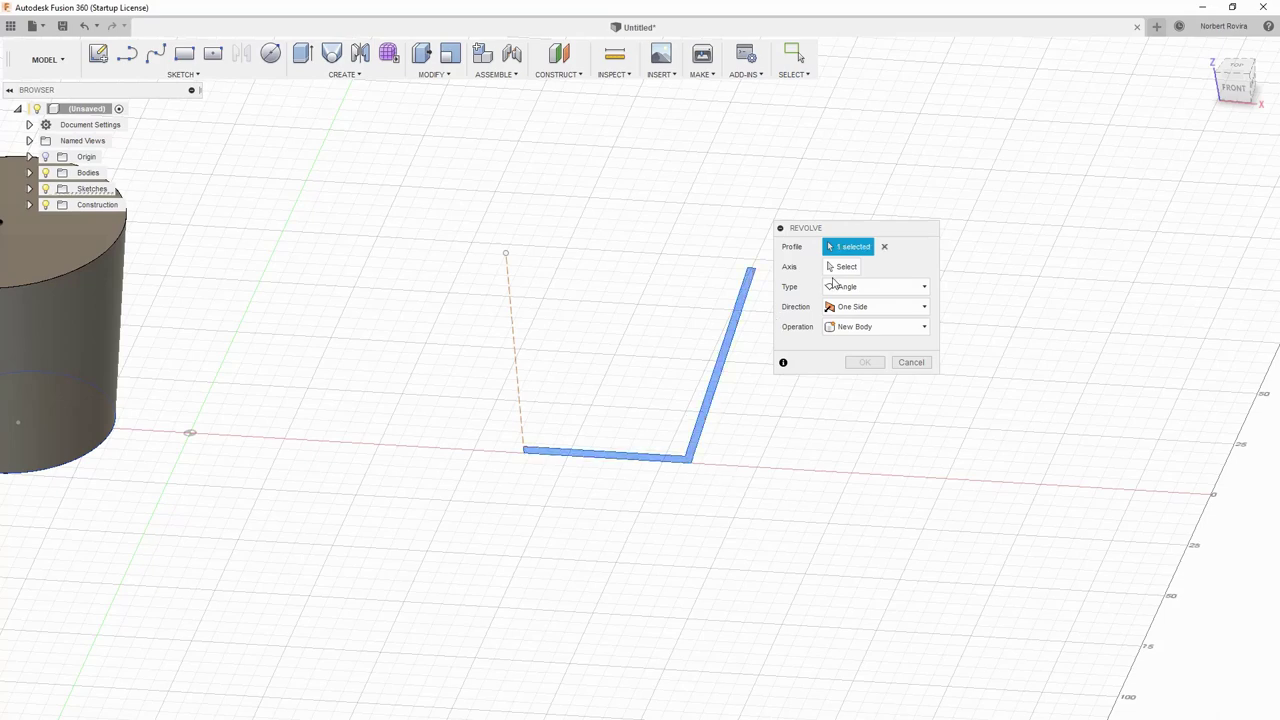
click(516, 323)
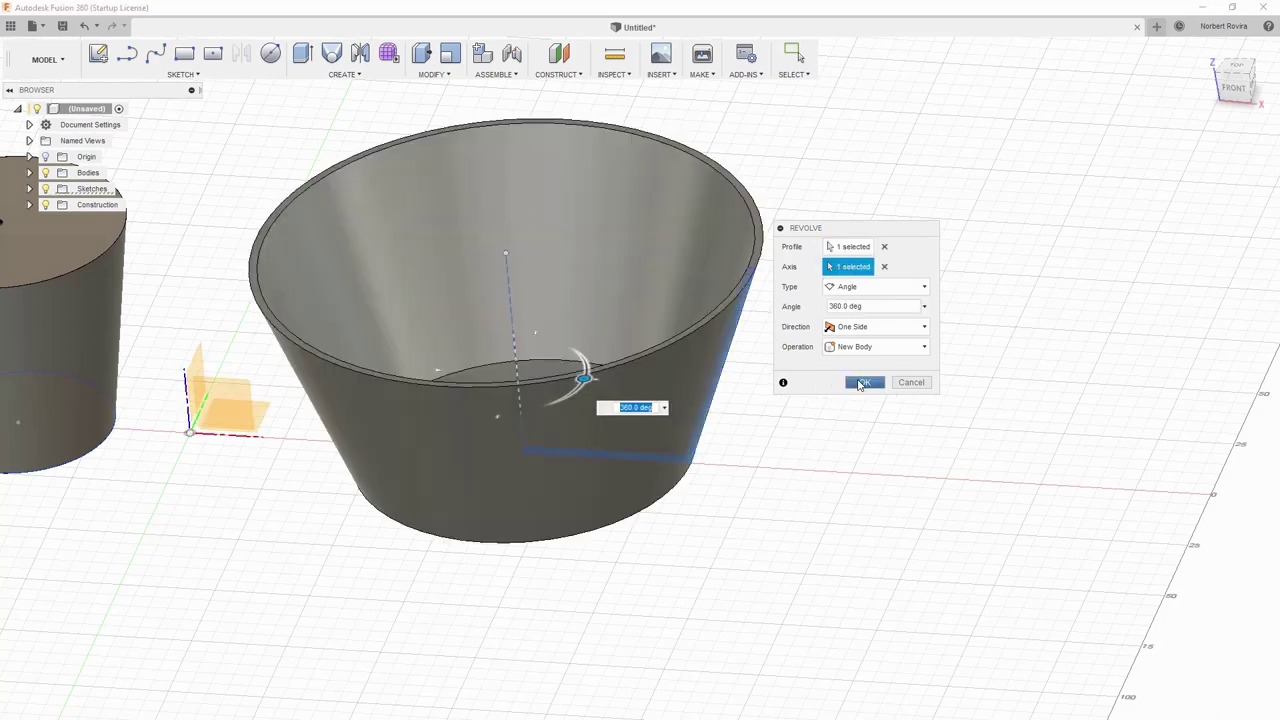
click(861, 385)
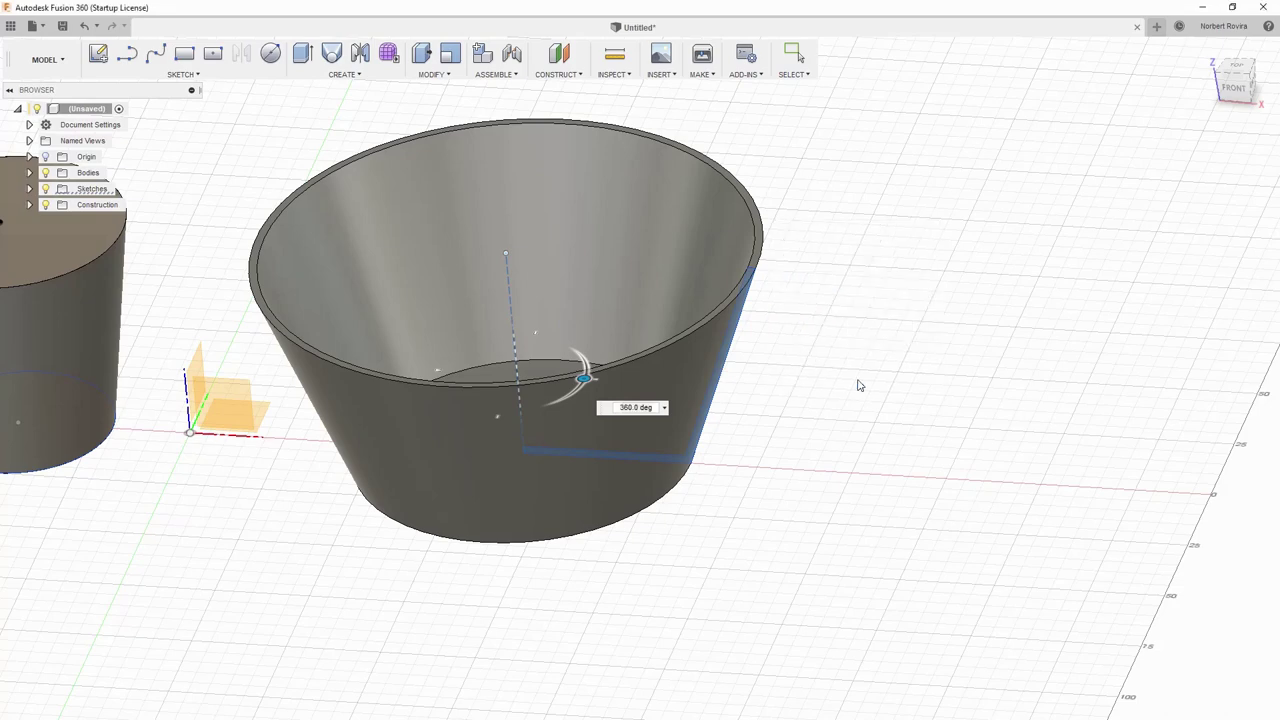
scroll(329, 517, down, 3)
scroll(226, 531, down, 2)
mouse_move(226, 531)
middle_down()
mouse_move(254, 563)
mouse_move(237, 509)
mouse_move(380, 554)
middle_up()
scroll(262, 525, down, 2)
scroll(289, 531, down, 1)
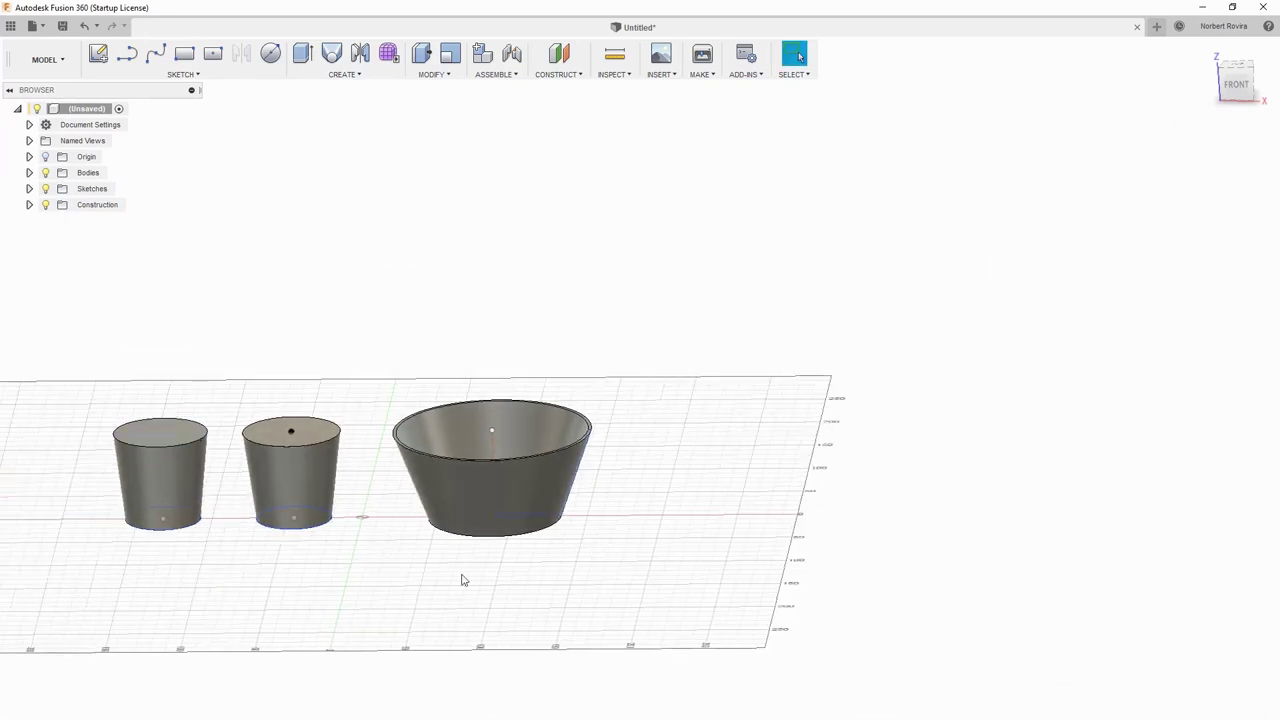
Step: Dimension the bowl profile's base line to 30 mm and finish the sketch
double_click(560, 515)
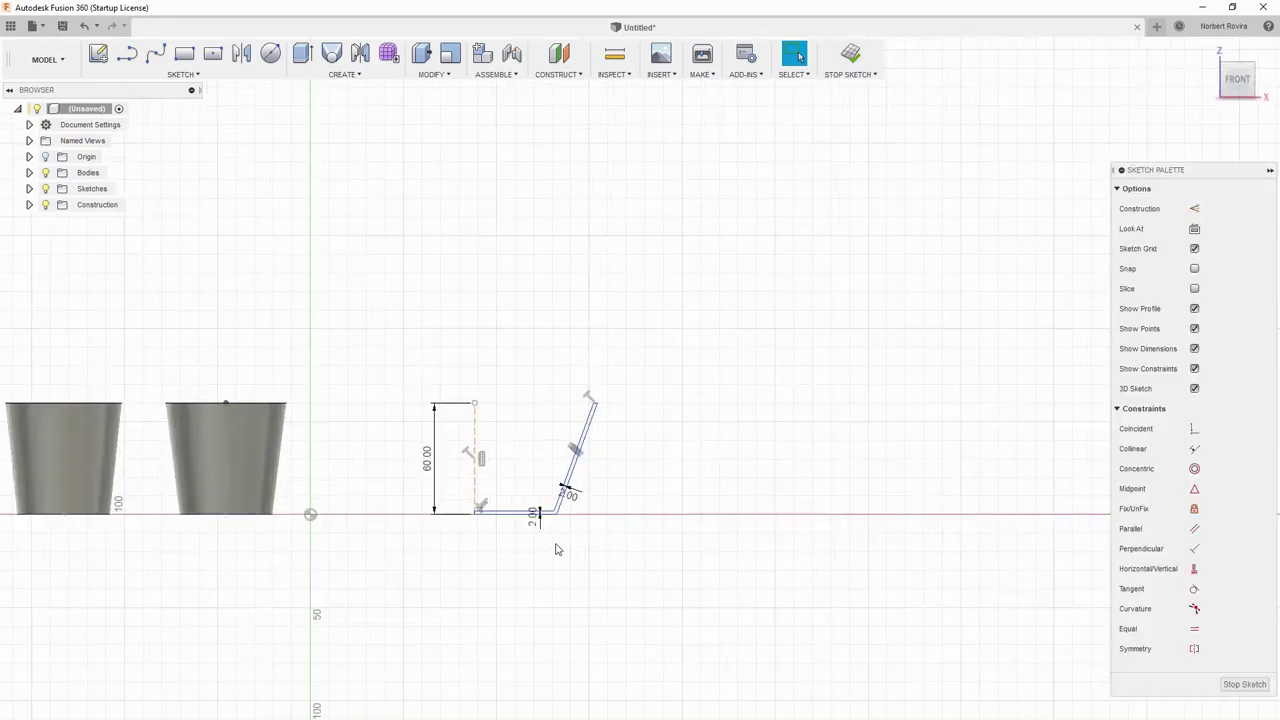
key(d)
click(507, 499)
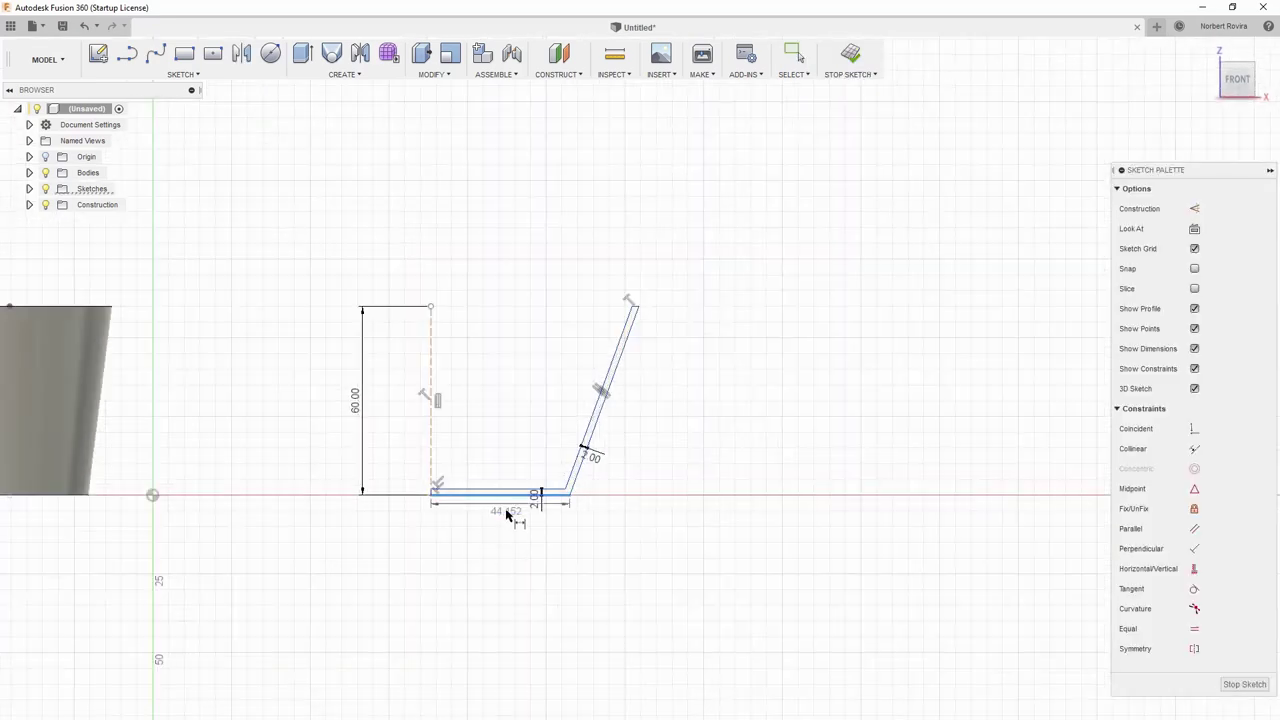
click(507, 524)
text(30)
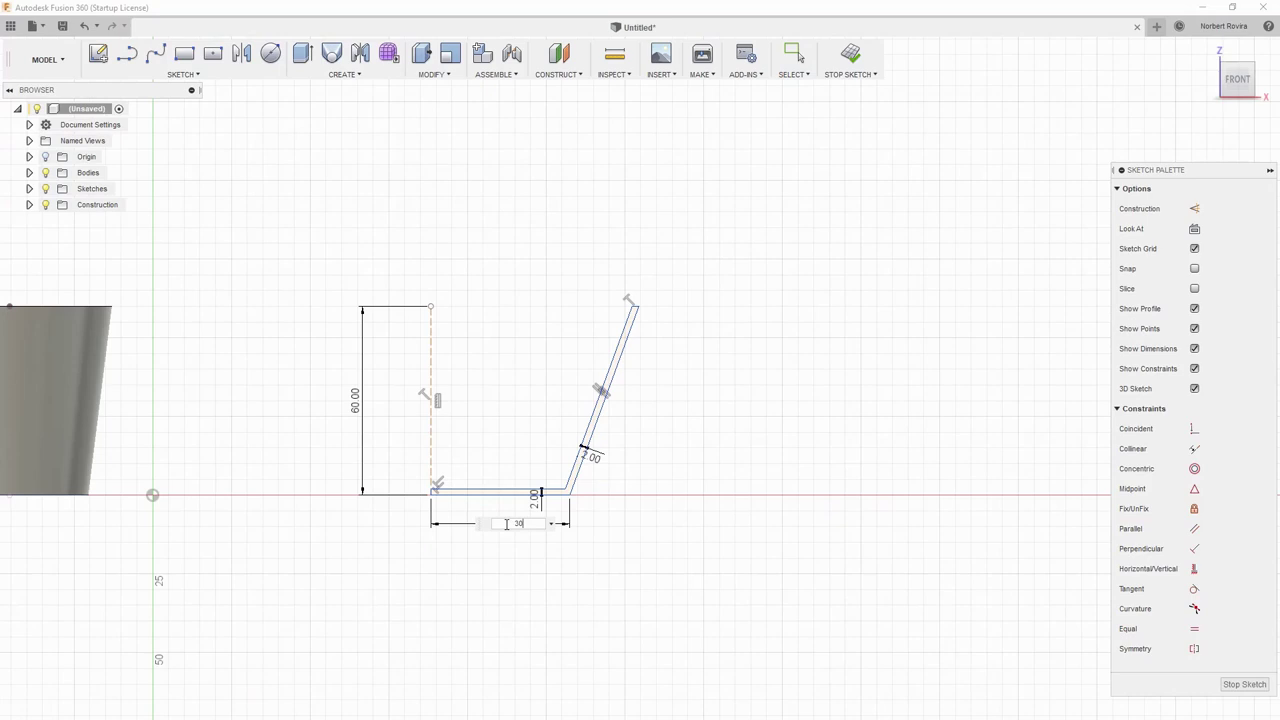
key(Return)
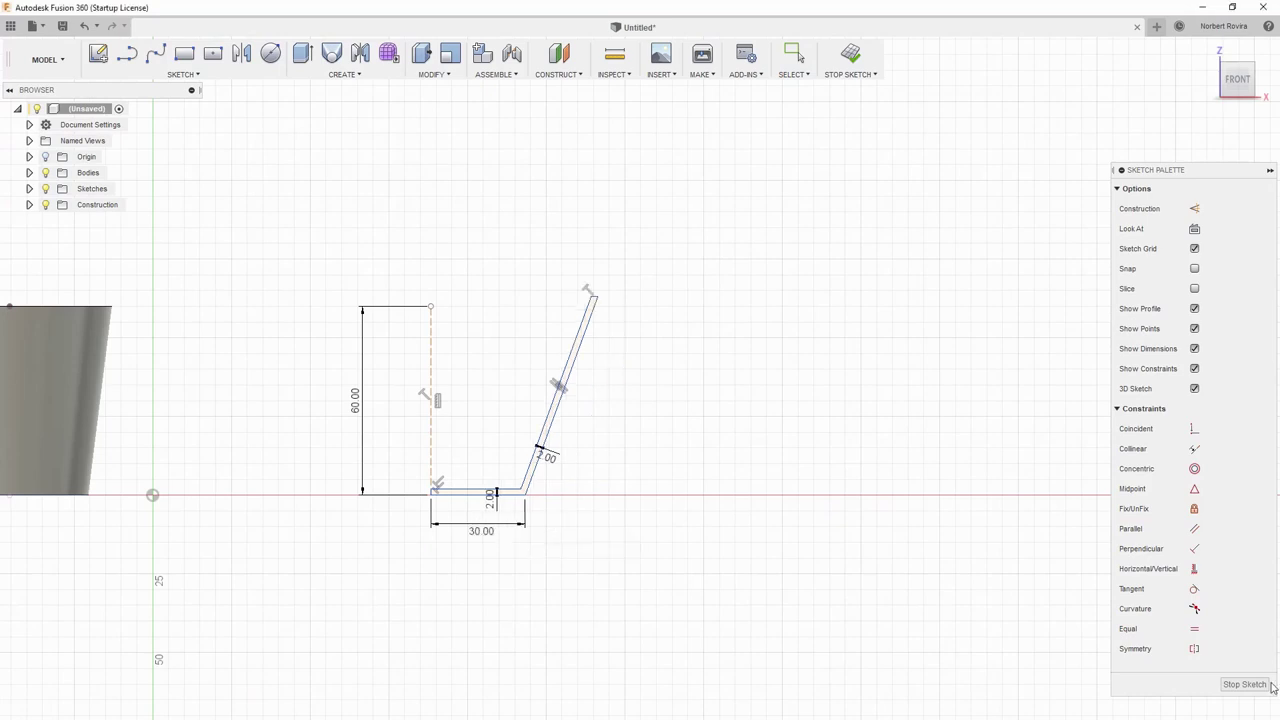
click(1244, 684)
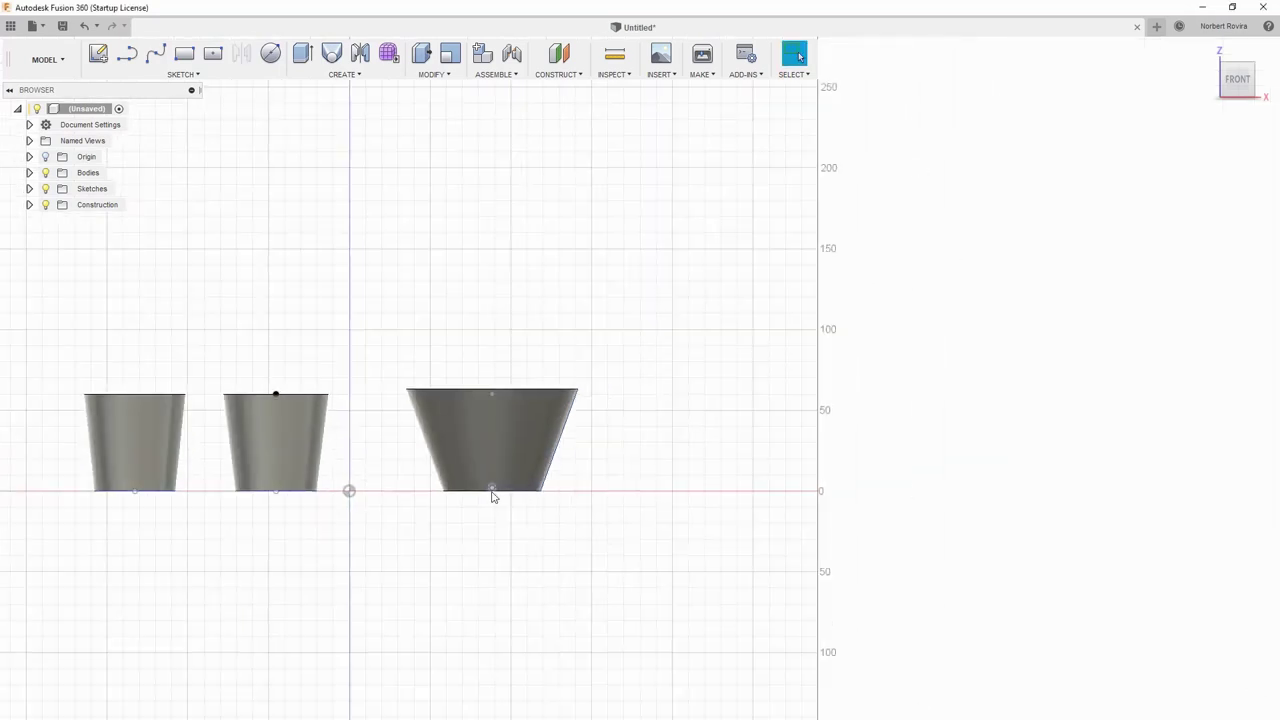
mouse_move(634, 420)
shift+middle_down()
mouse_move(632, 455)
mouse_move(571, 420)
shift+middle_up()
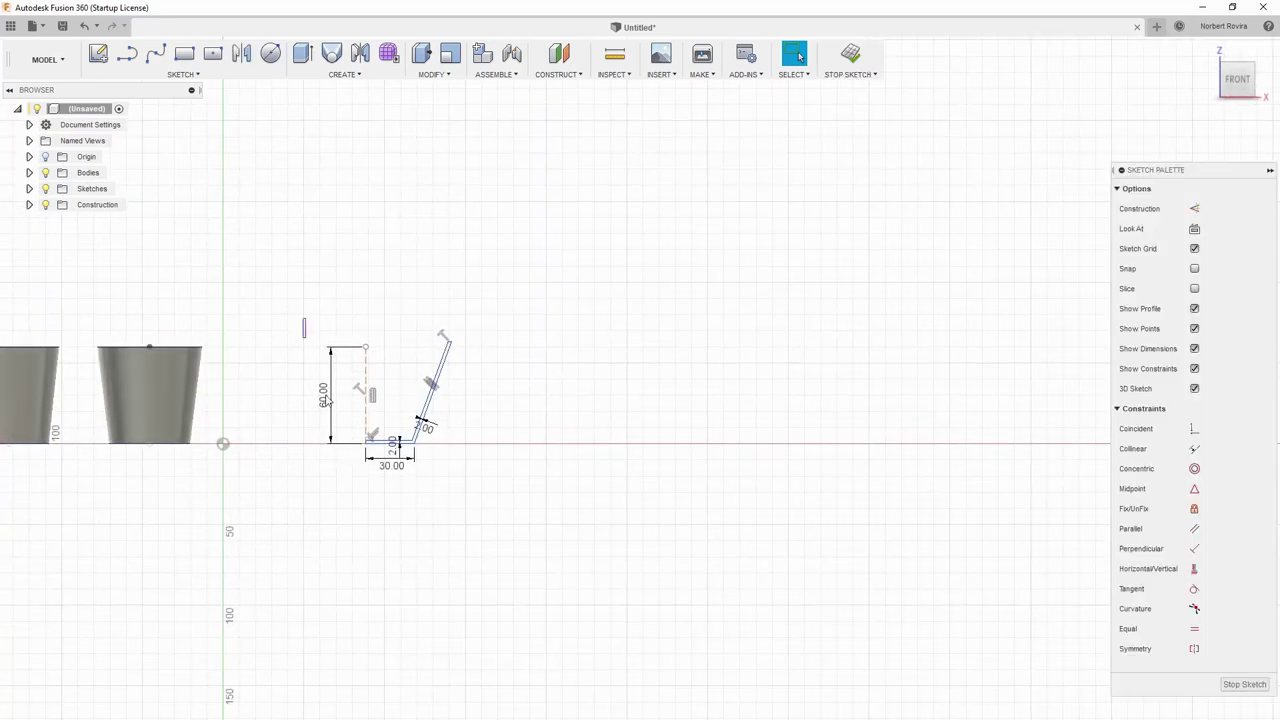
Step: Copy the bowl's wall profile, paste a duplicate 180 mm to the right, and finish the sketch
drag(302, 316, 494, 496)
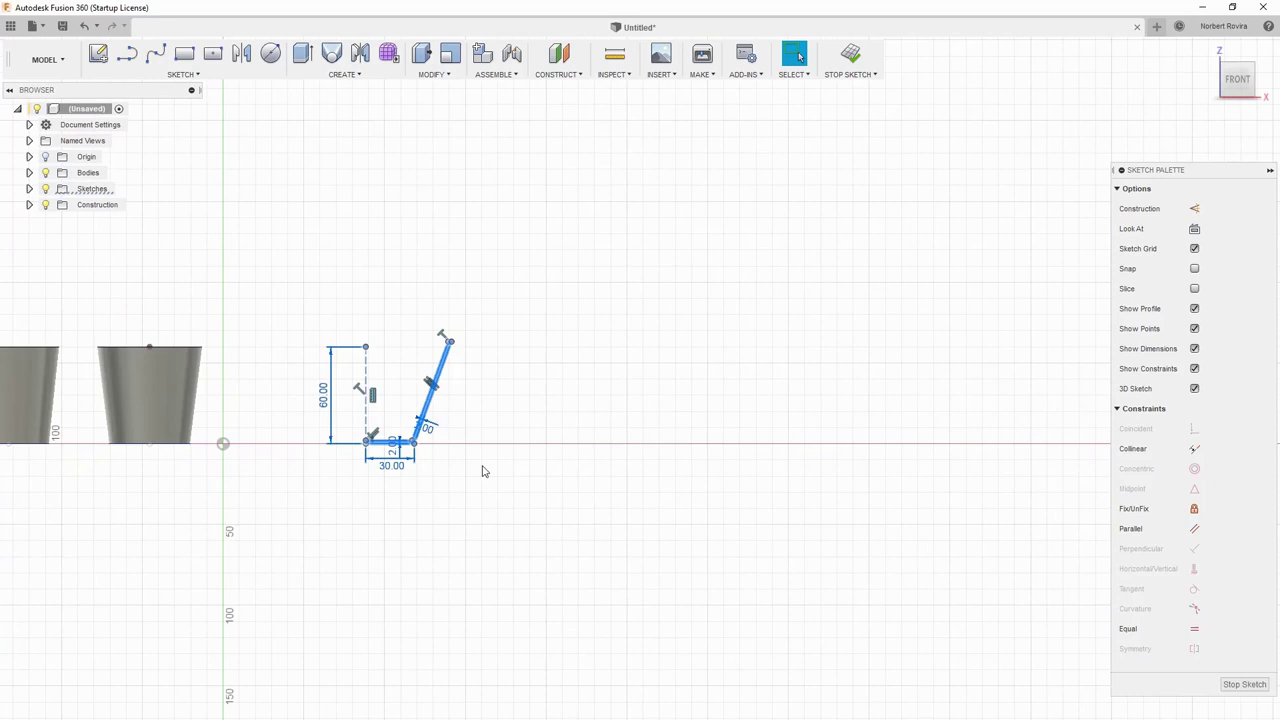
click(646, 437)
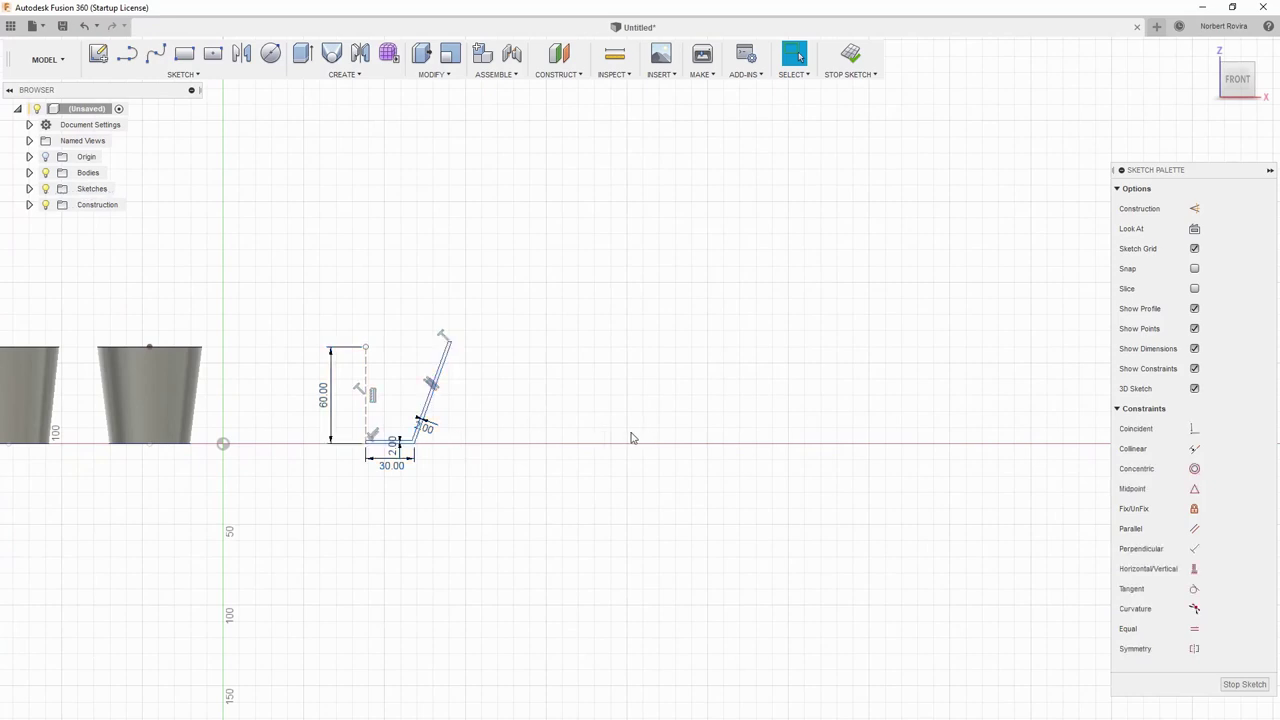
right_click(670, 437)
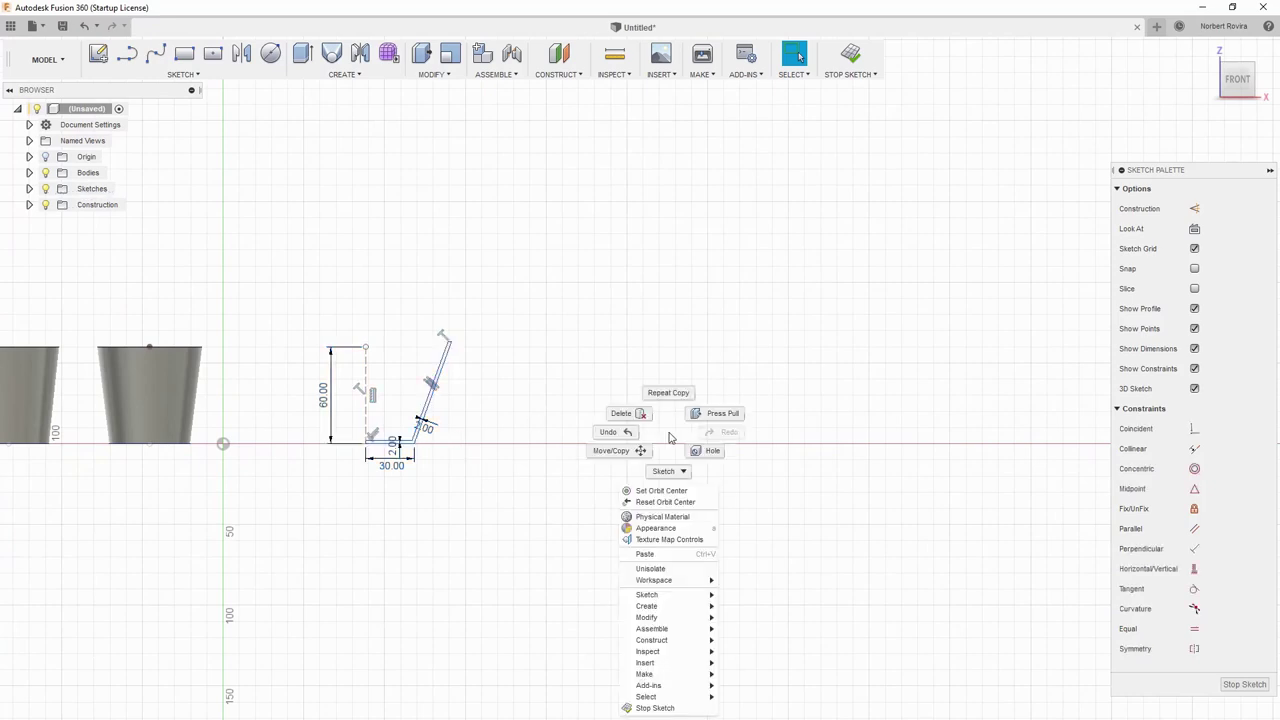
click(685, 563)
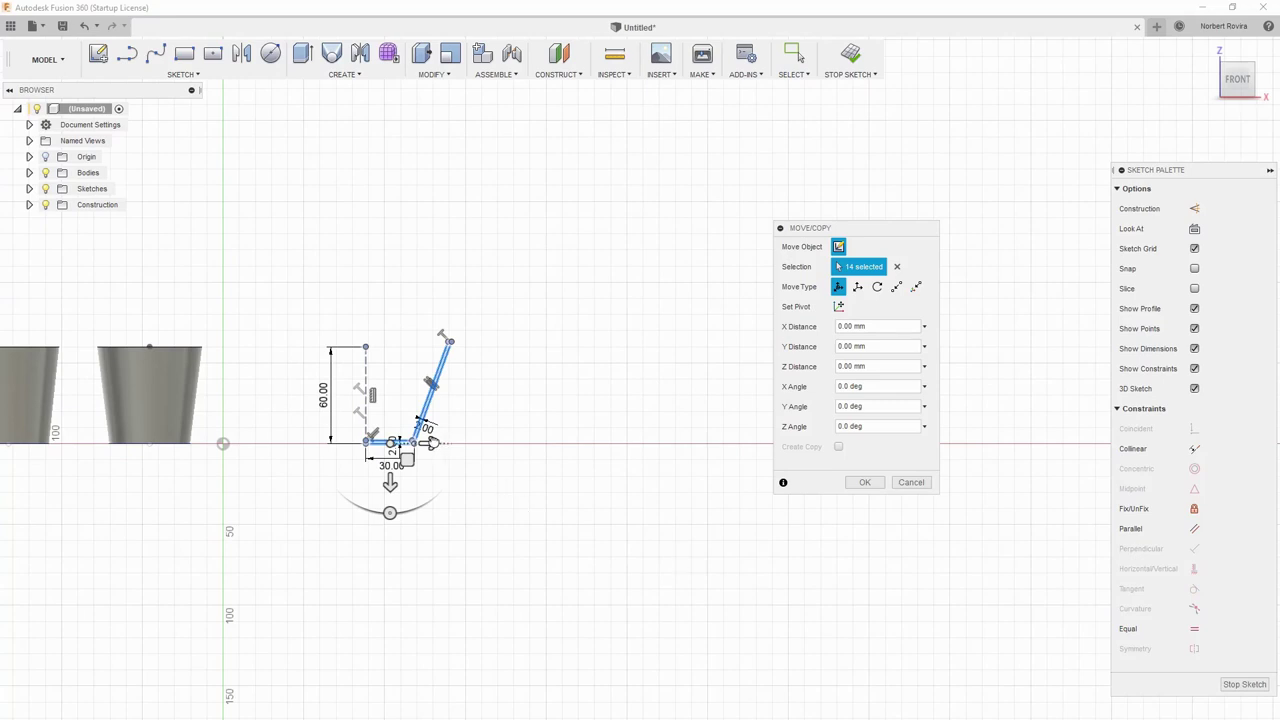
drag(447, 449, 720, 443)
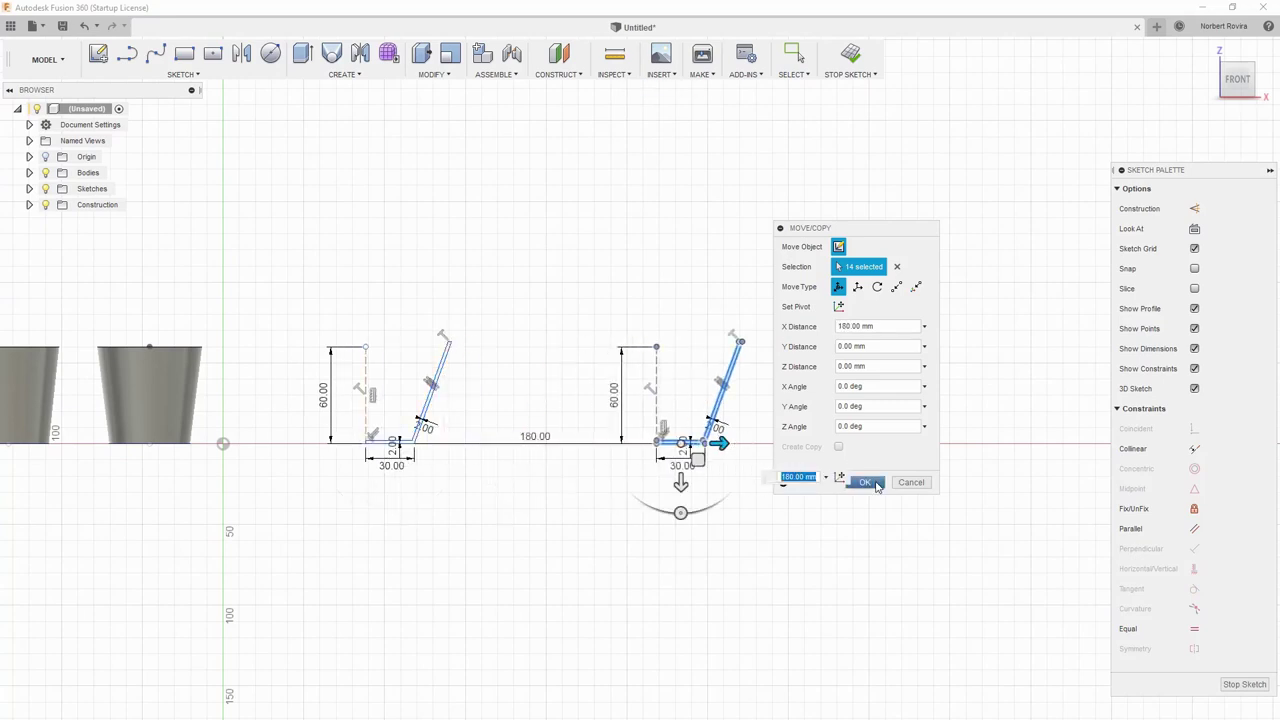
click(866, 483)
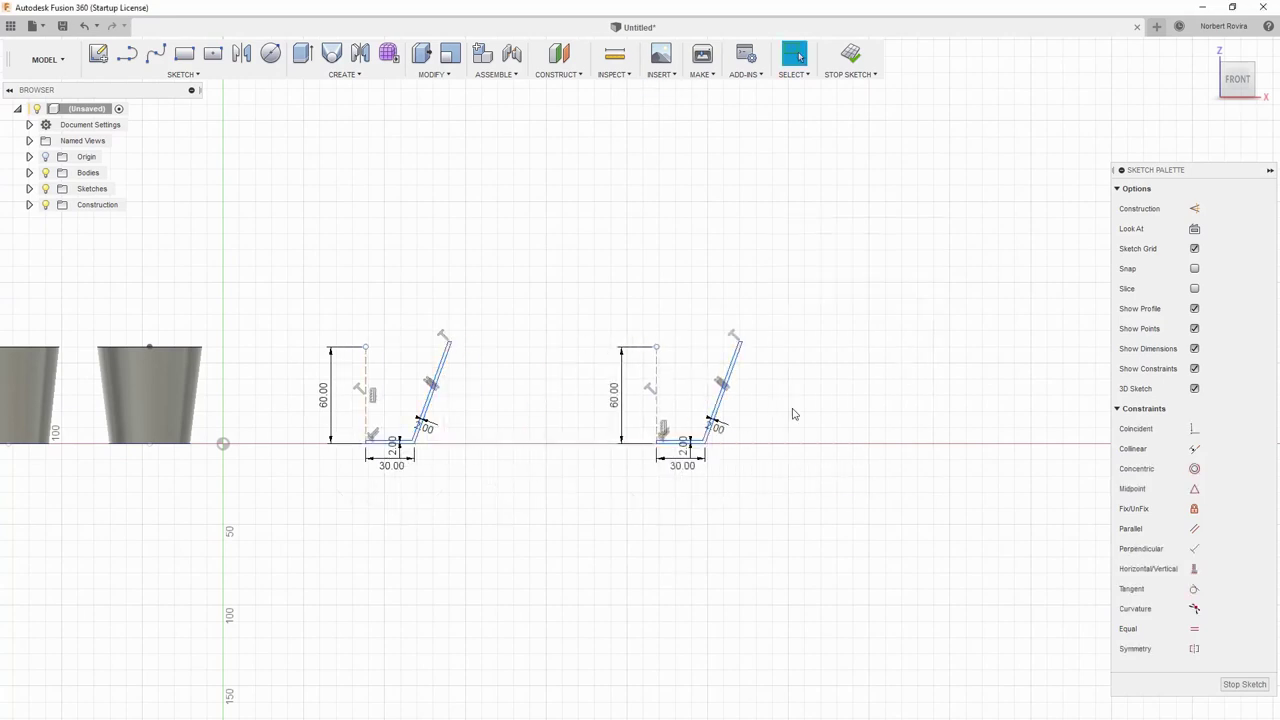
click(1232, 678)
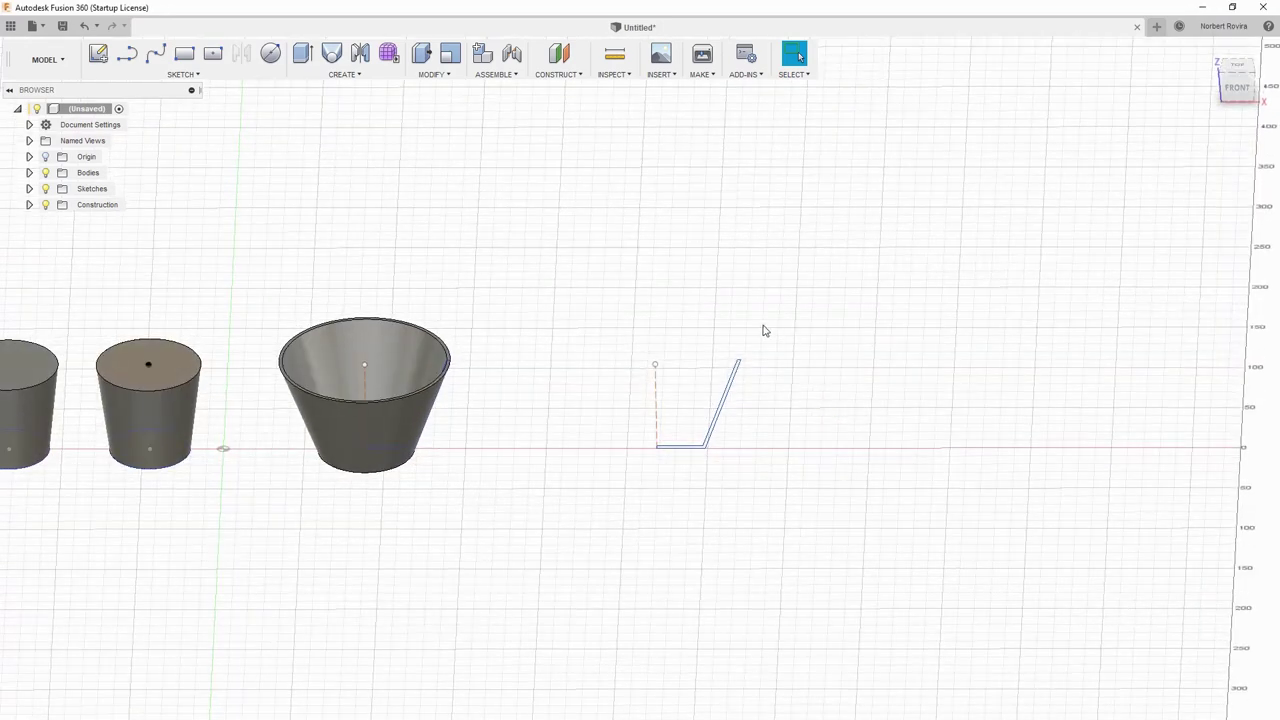
Step: Create an offset plane from the XY plane, extending To Object up to the profile's top point
click(560, 74)
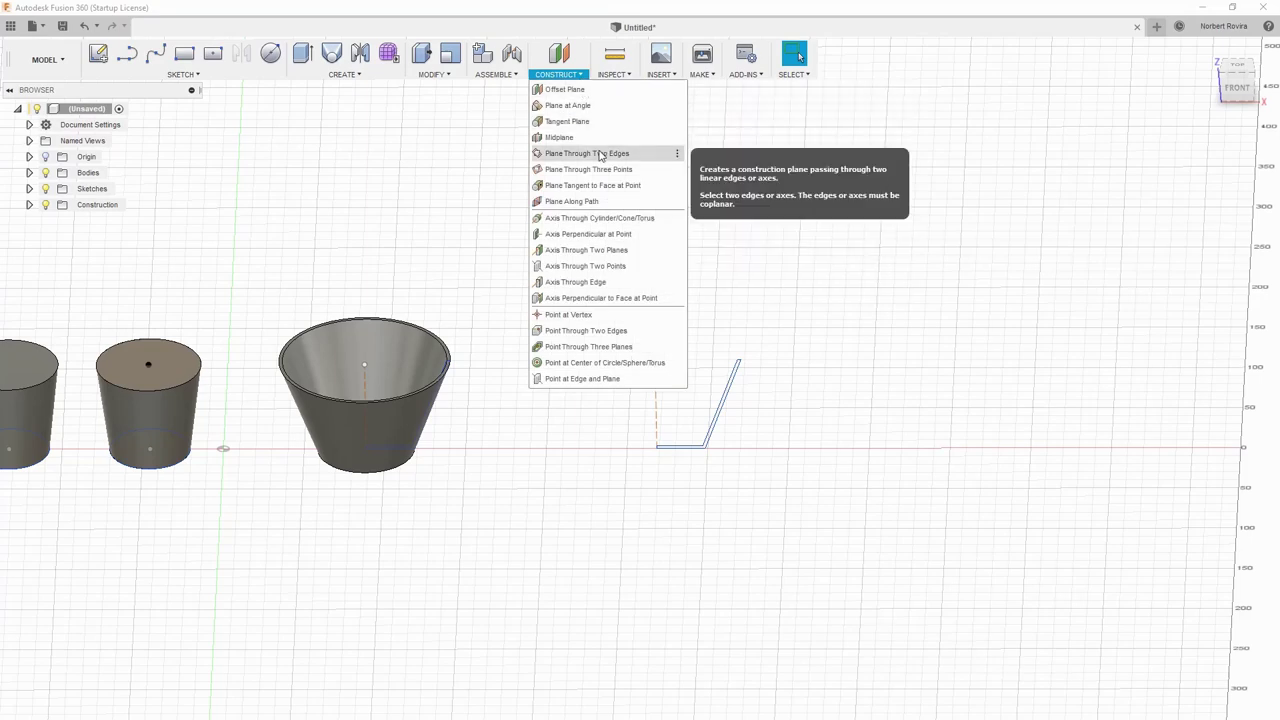
click(583, 89)
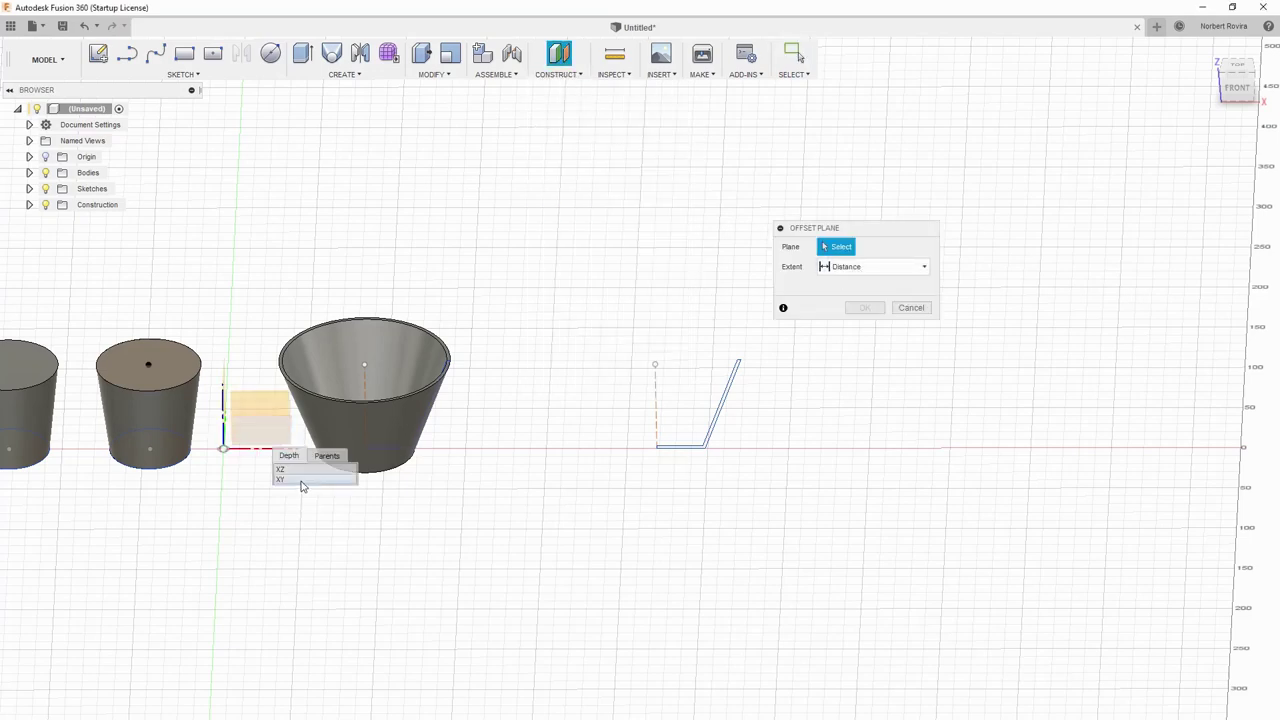
click(274, 438)
click(912, 267)
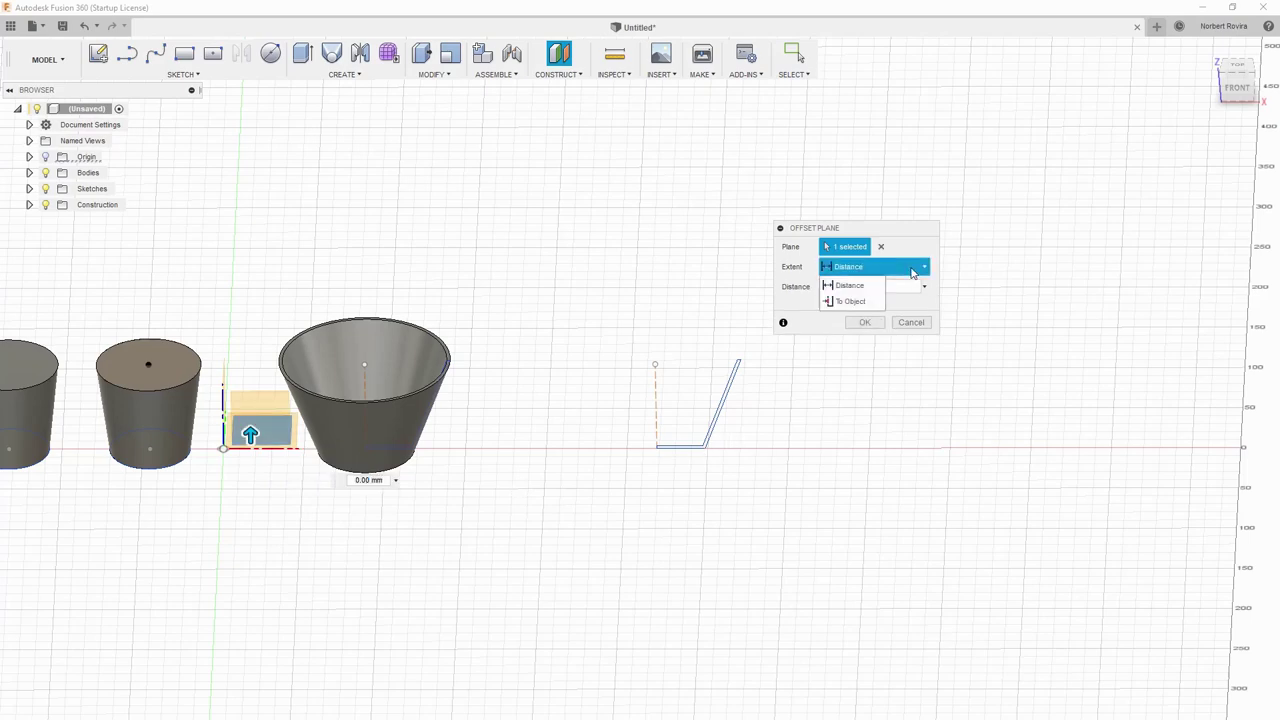
click(852, 301)
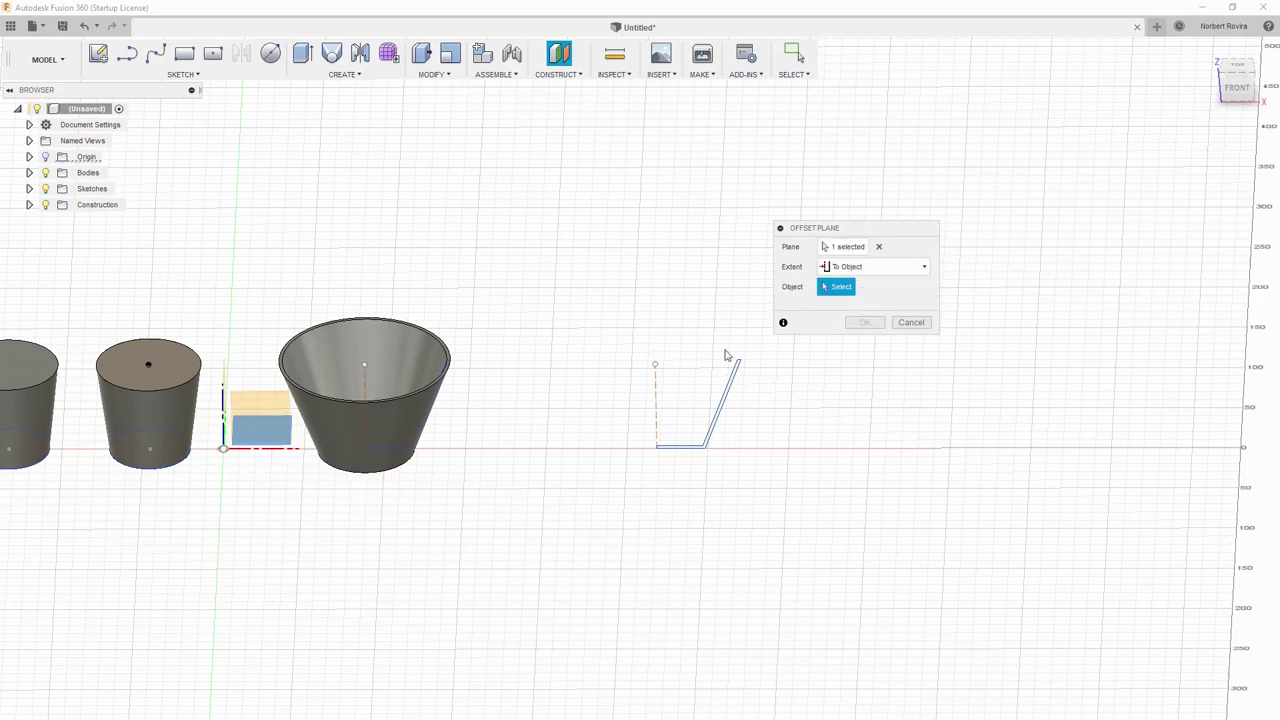
click(655, 366)
click(866, 343)
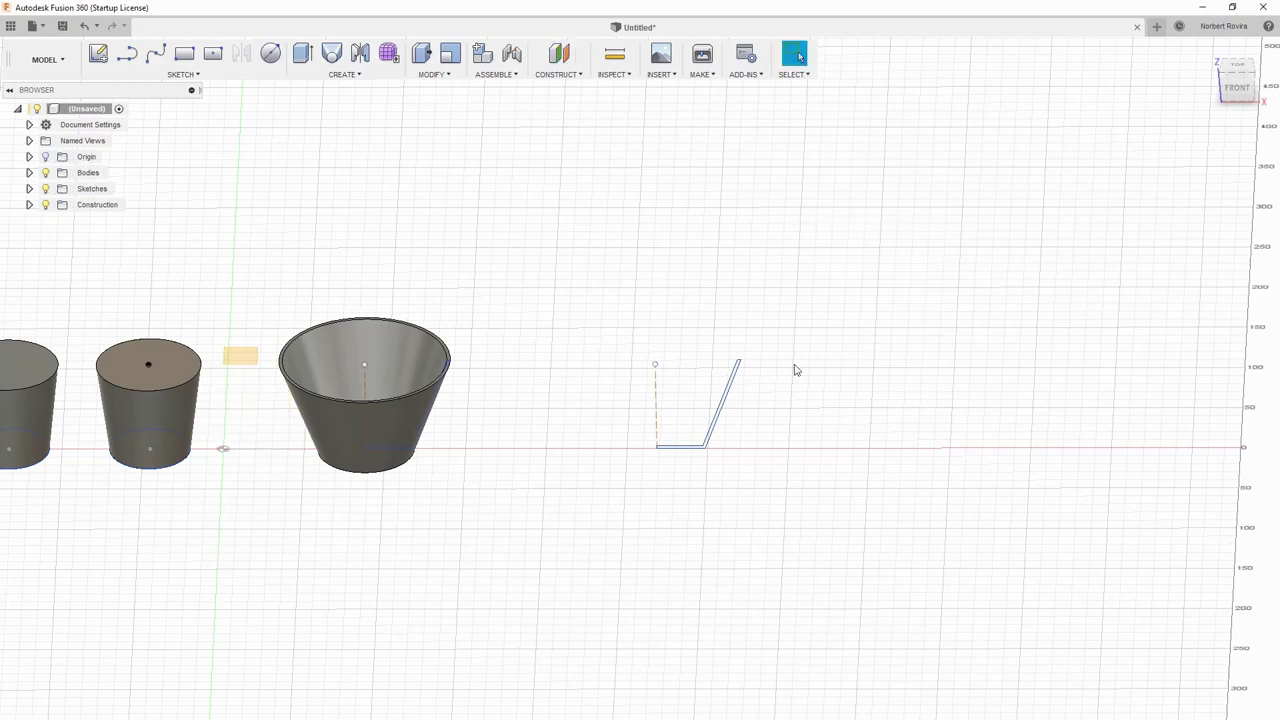
Step: Start a new sketch on the offset plane Plane2
key(s)
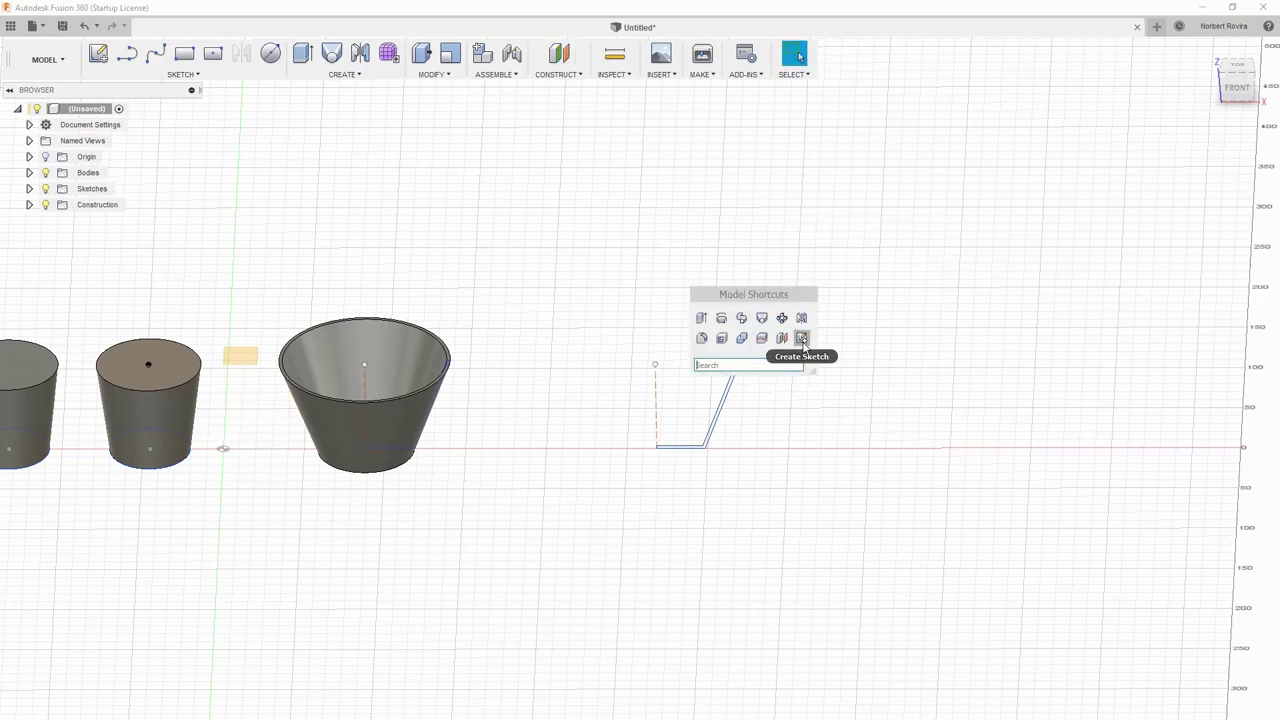
click(792, 337)
click(237, 365)
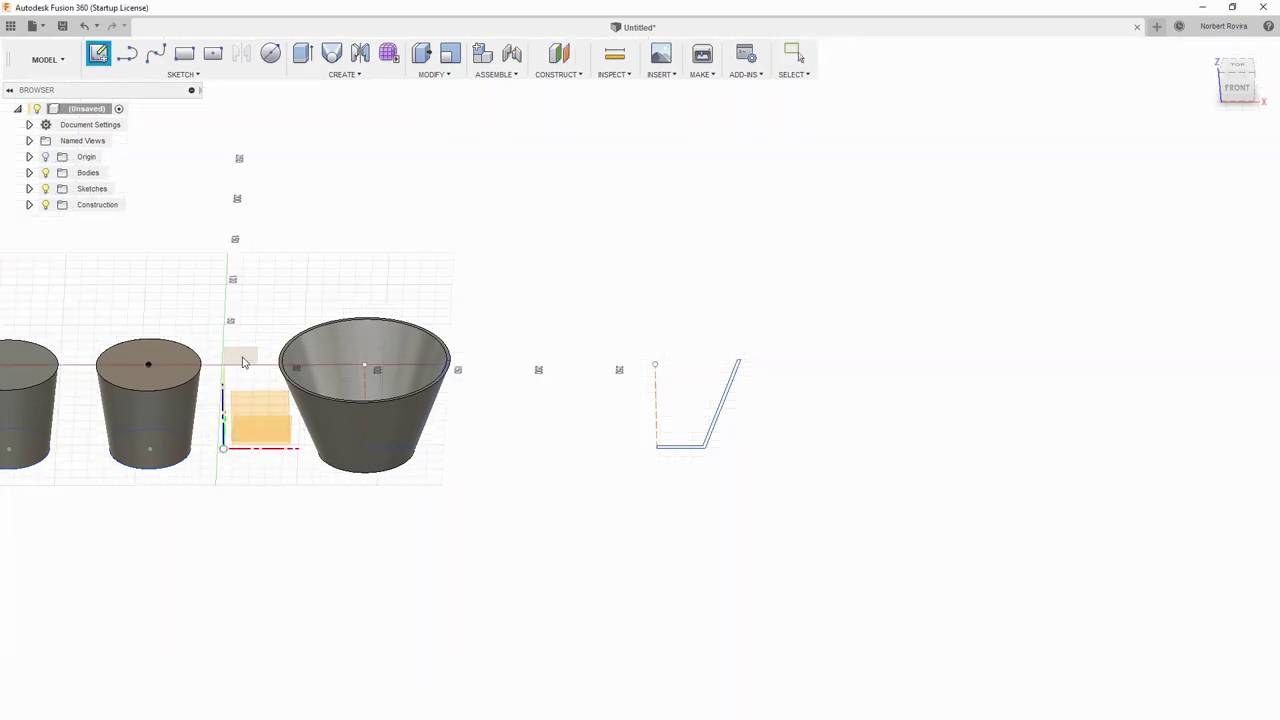
click(242, 362)
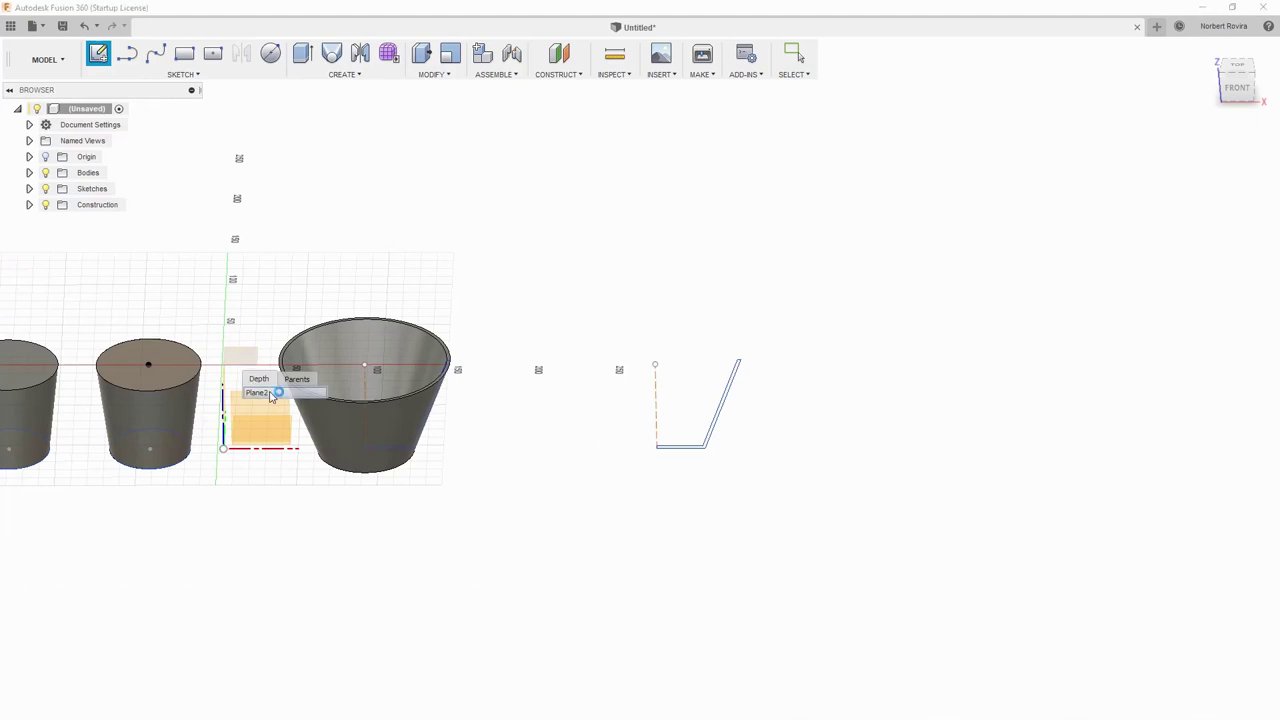
middle_drag(986, 383, 459, 436)
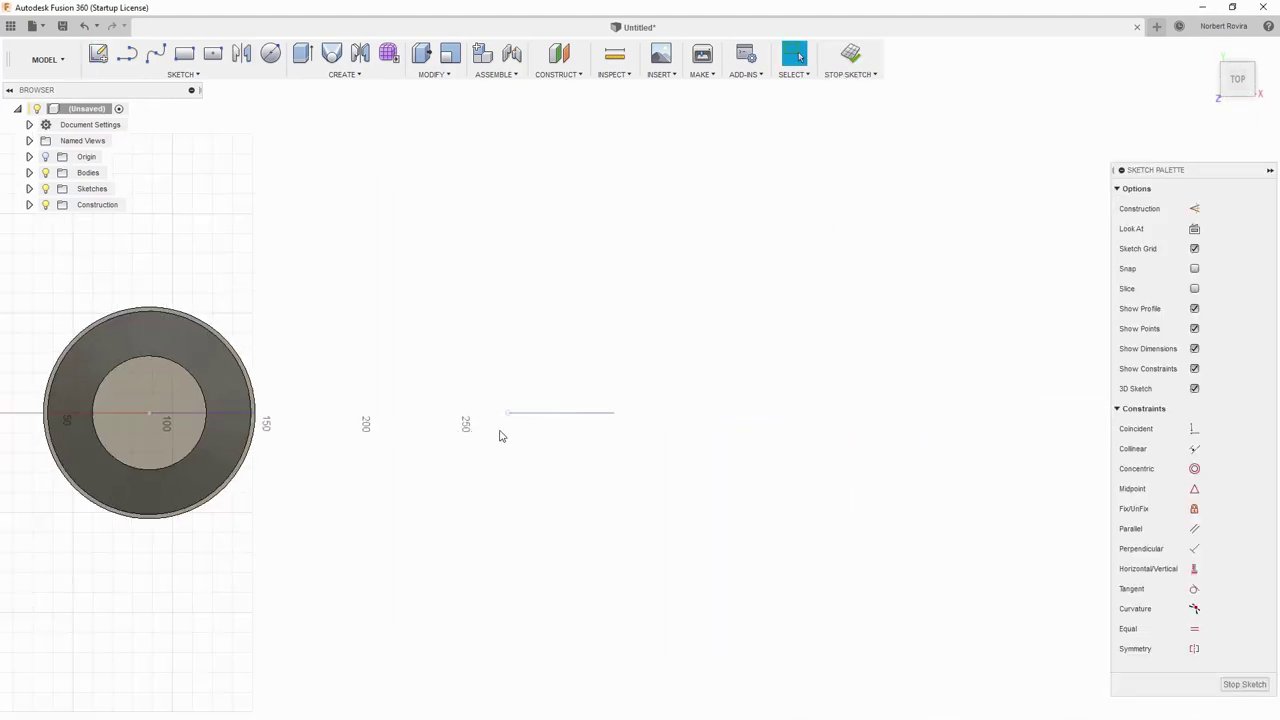
Step: Project the profile's axis point and top rim point into the sketch
key(p)
click(509, 414)
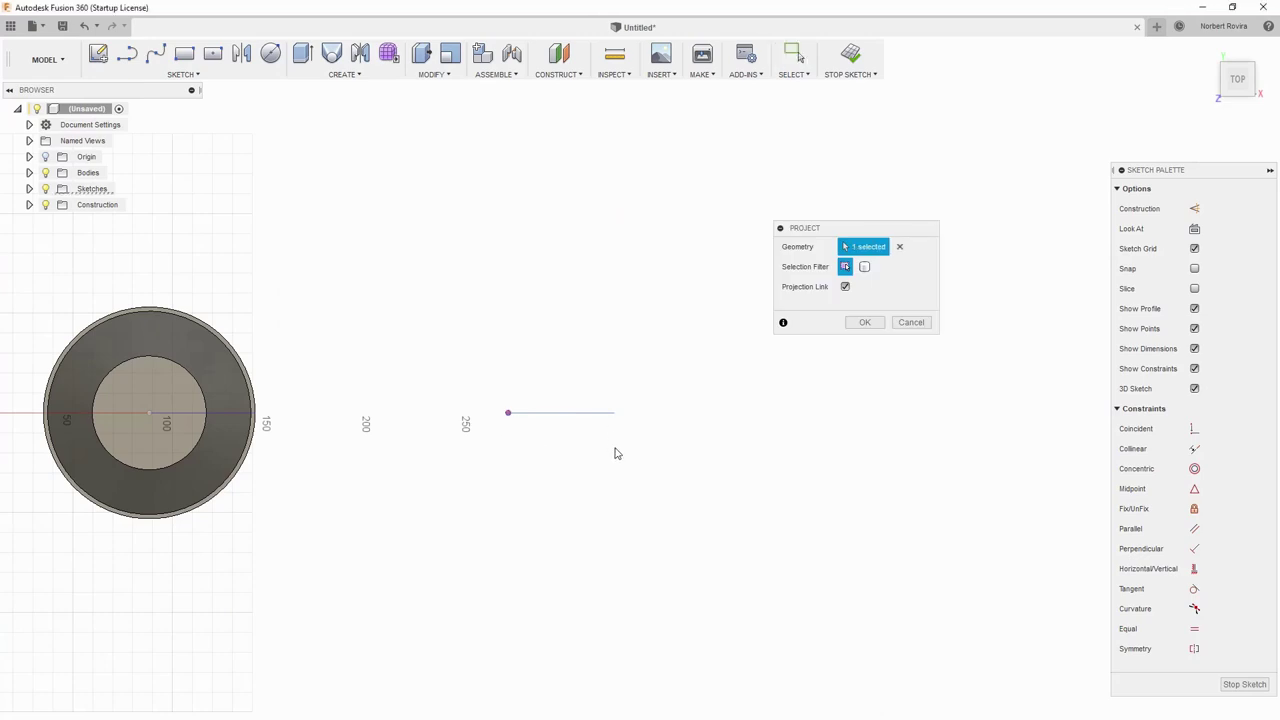
shift+middle_drag(624, 507, 612, 393)
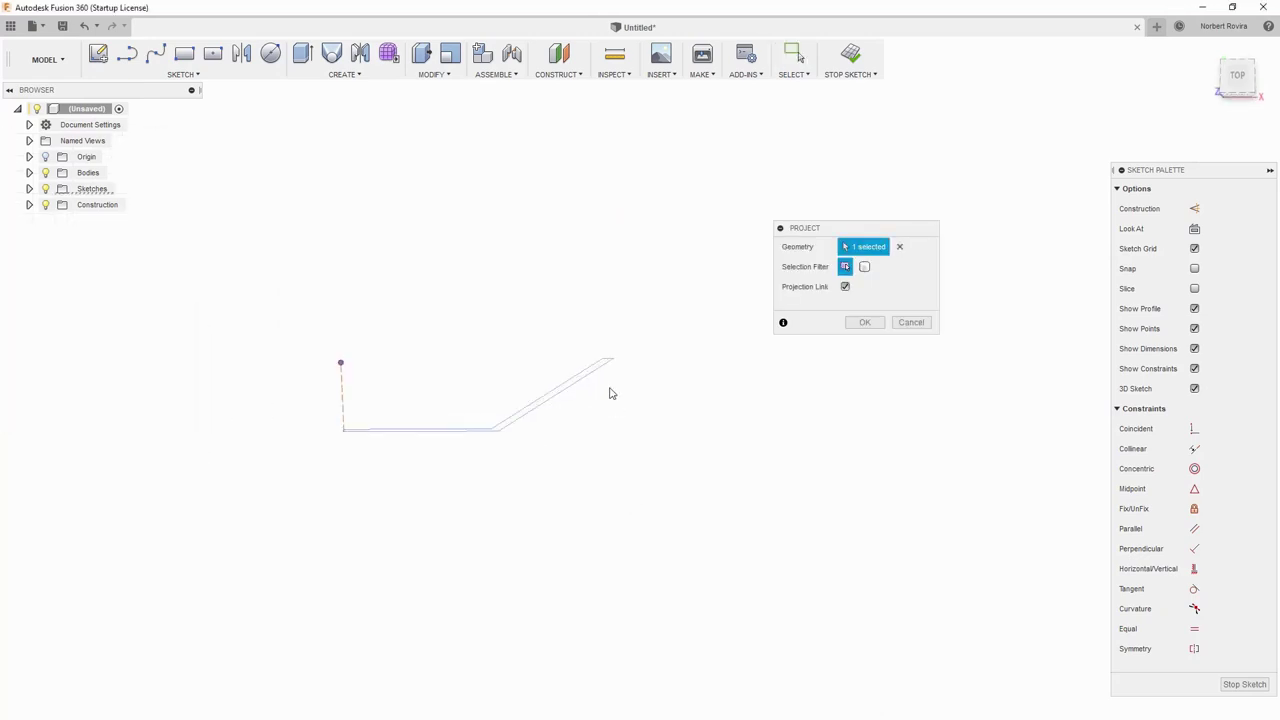
click(602, 362)
click(858, 324)
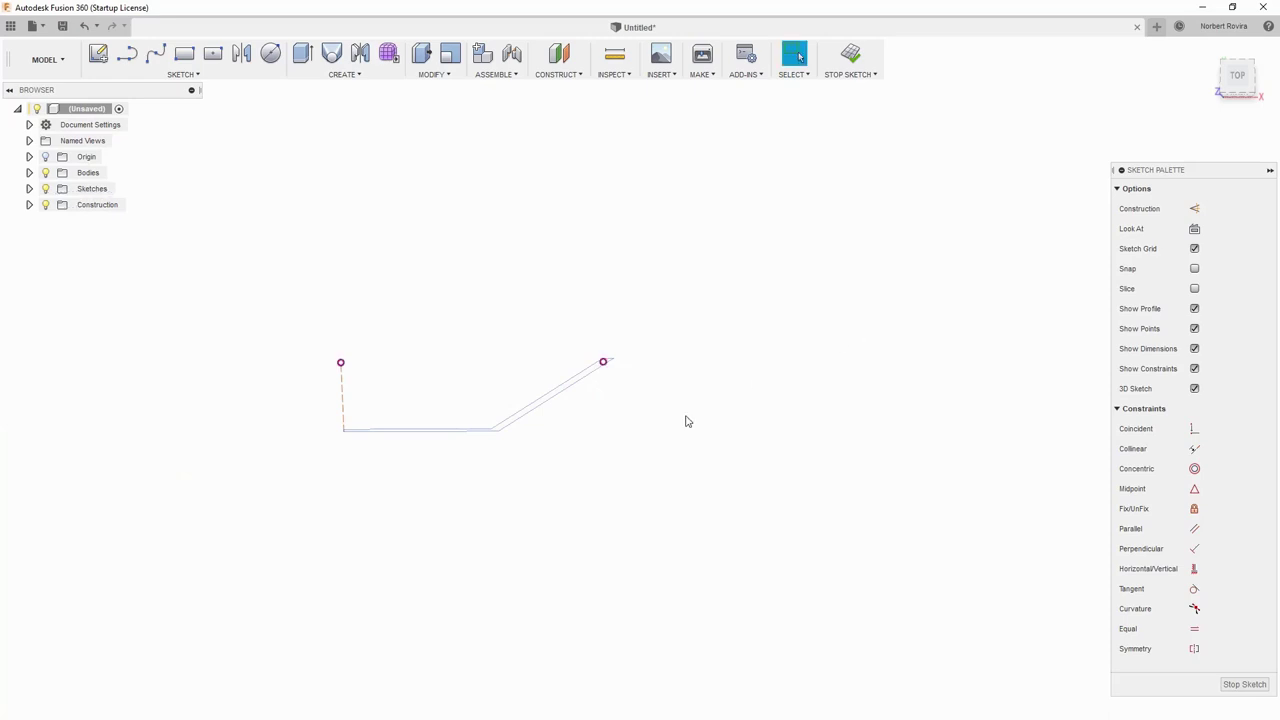
shift+middle_drag(627, 431, 623, 434)
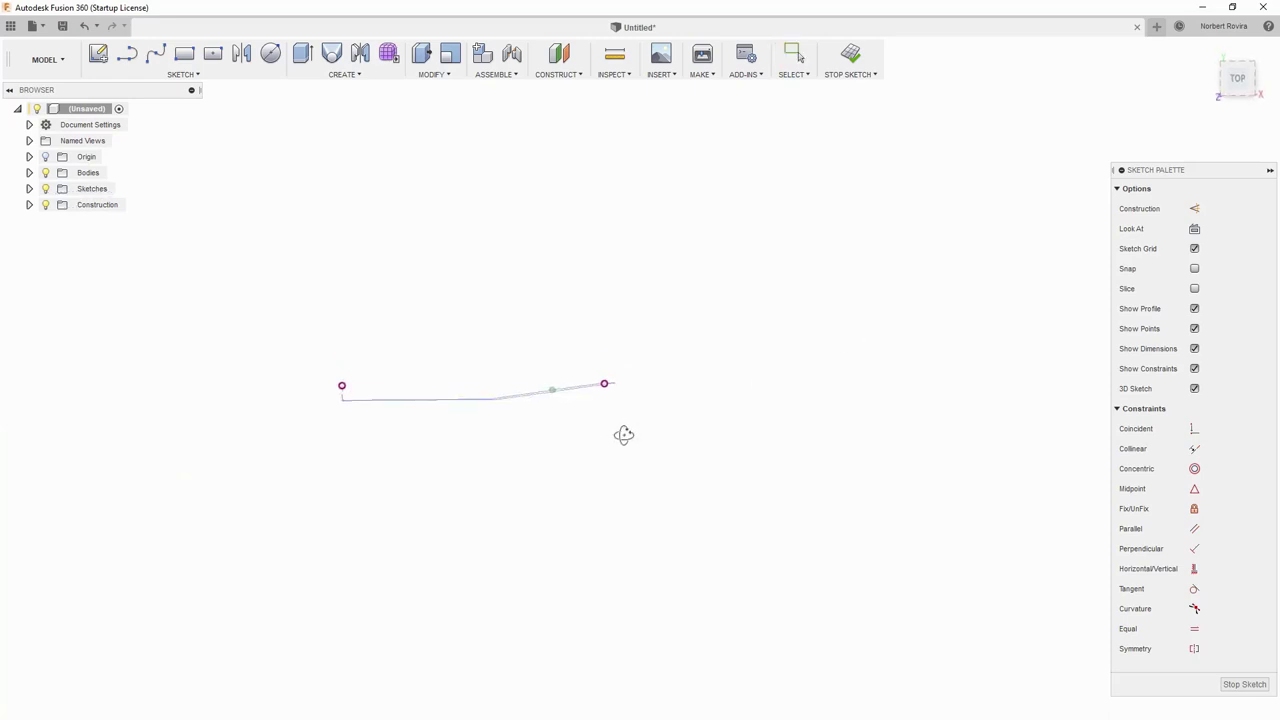
Step: Draw a center circle from the axis point through the rim point, then finish the sketch
key(c)
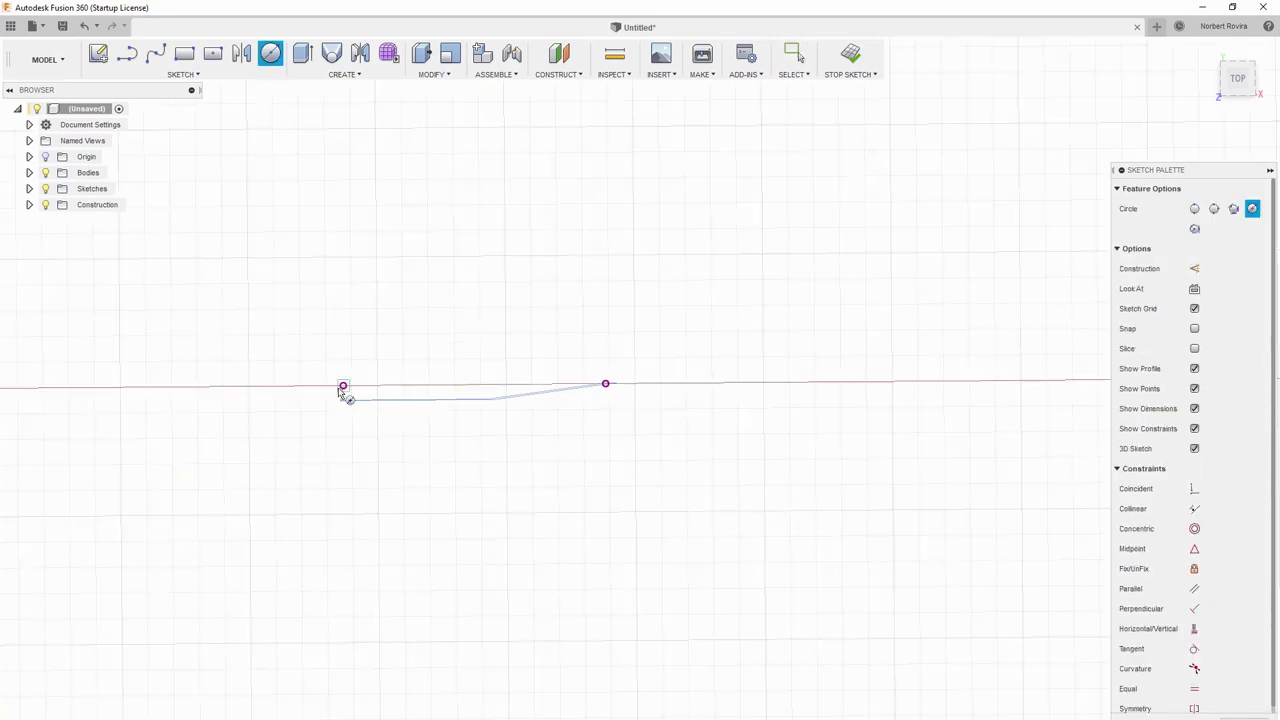
click(343, 385)
click(606, 384)
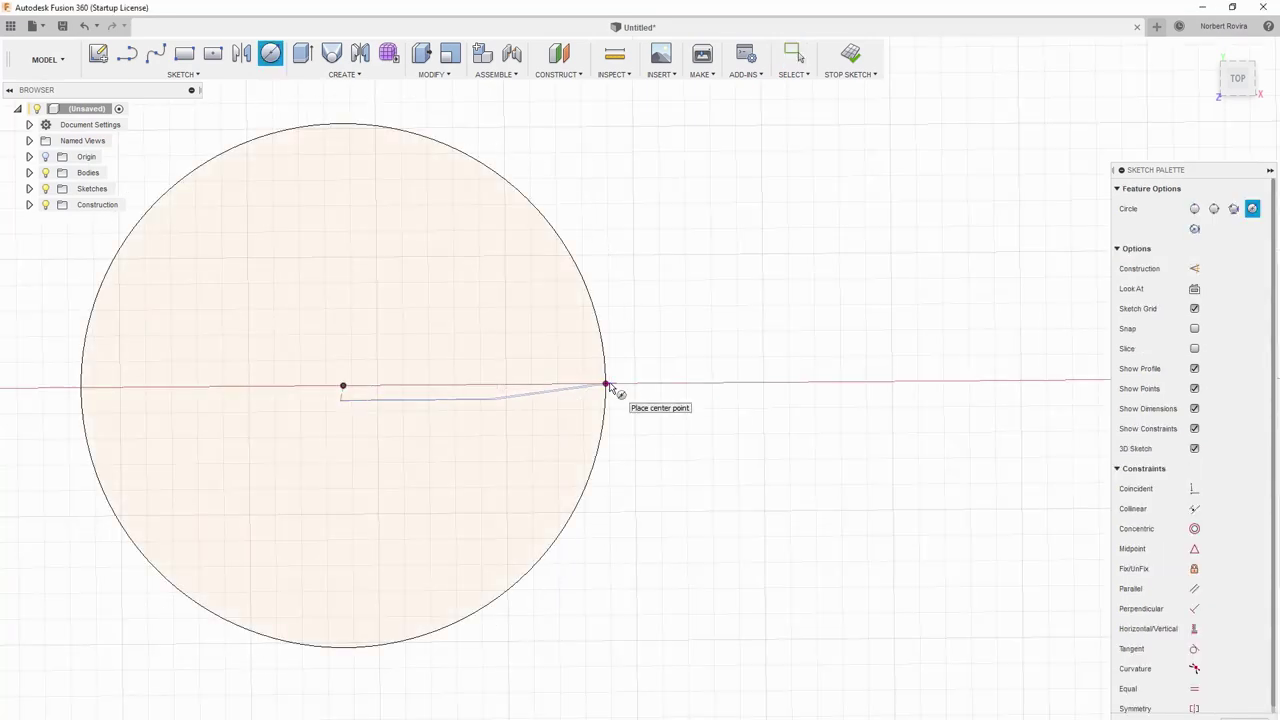
scroll(727, 467, down, 1)
scroll(735, 505, down, 2)
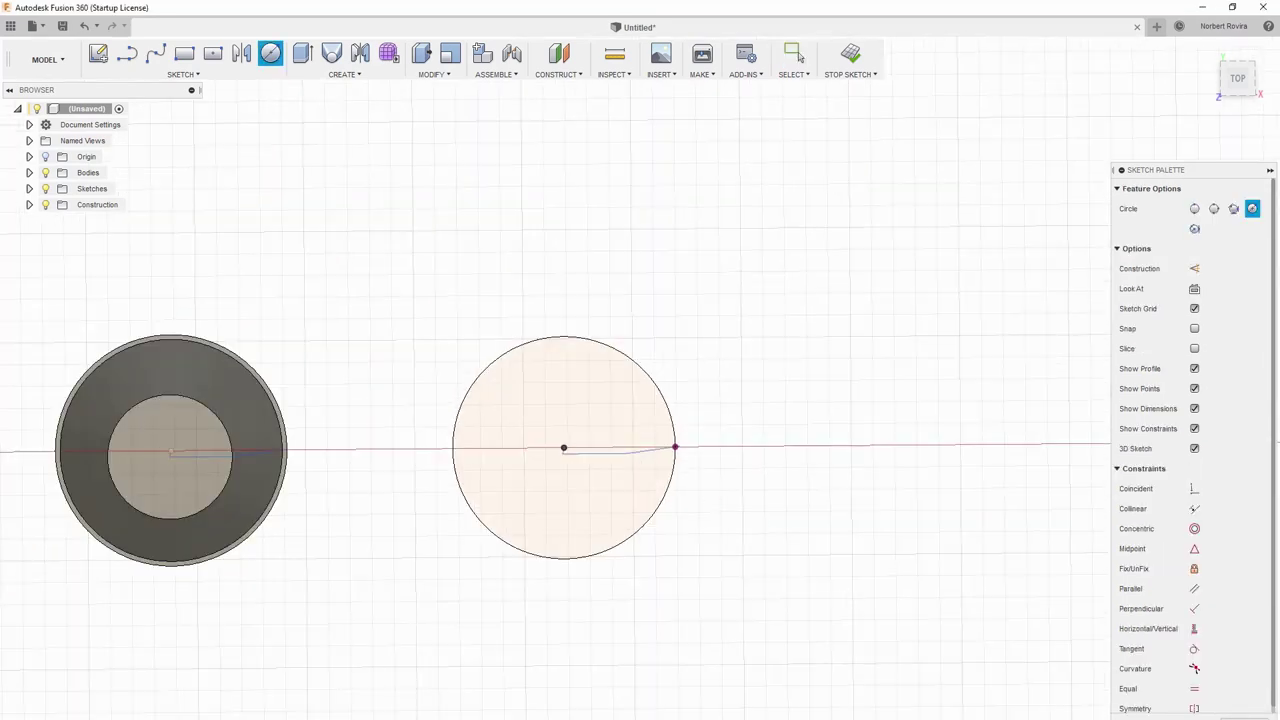
click(850, 55)
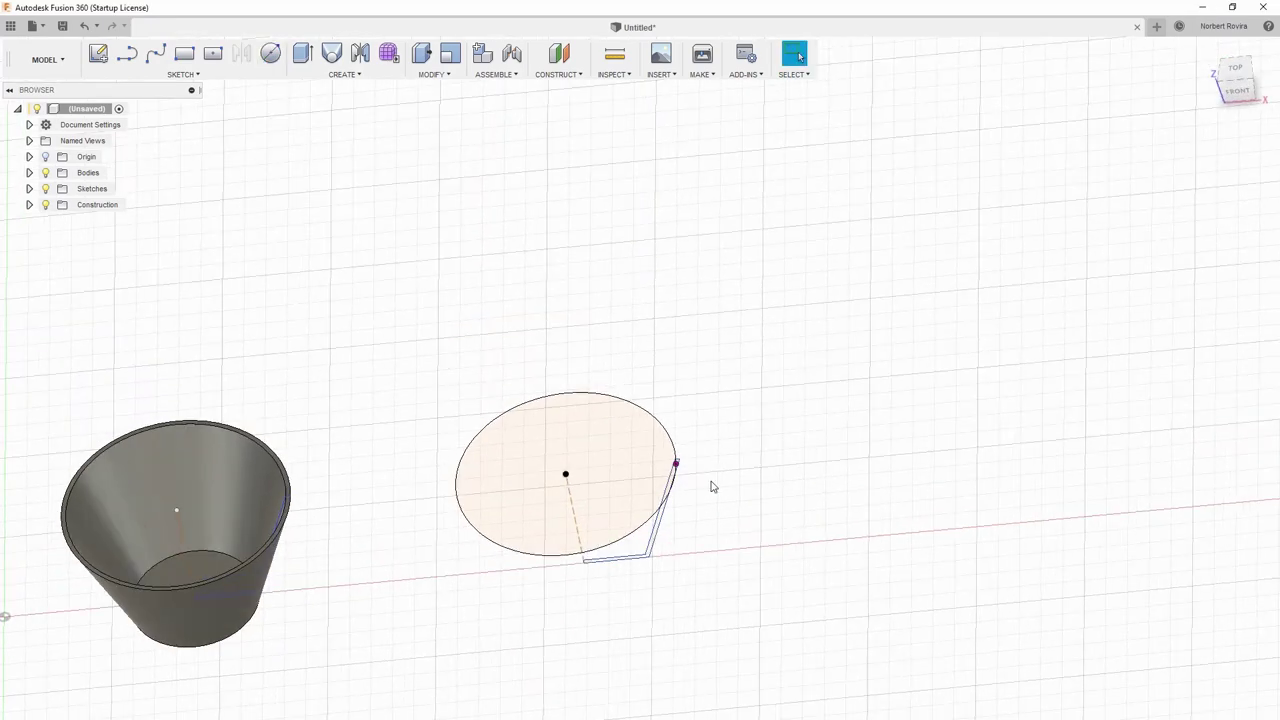
Step: Sweep the L-shaped profile along the circle as a new body, creating a fourth cup
key(s)
click(812, 525)
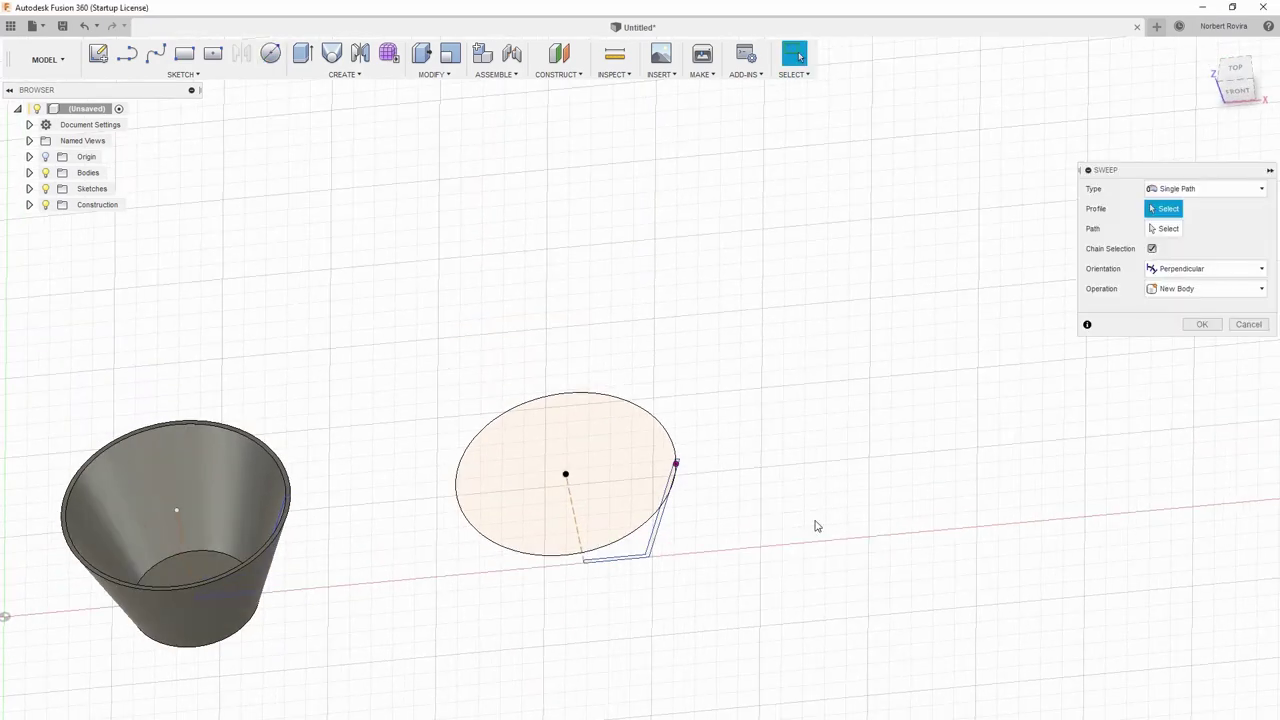
scroll(652, 556, up, 3)
click(652, 550)
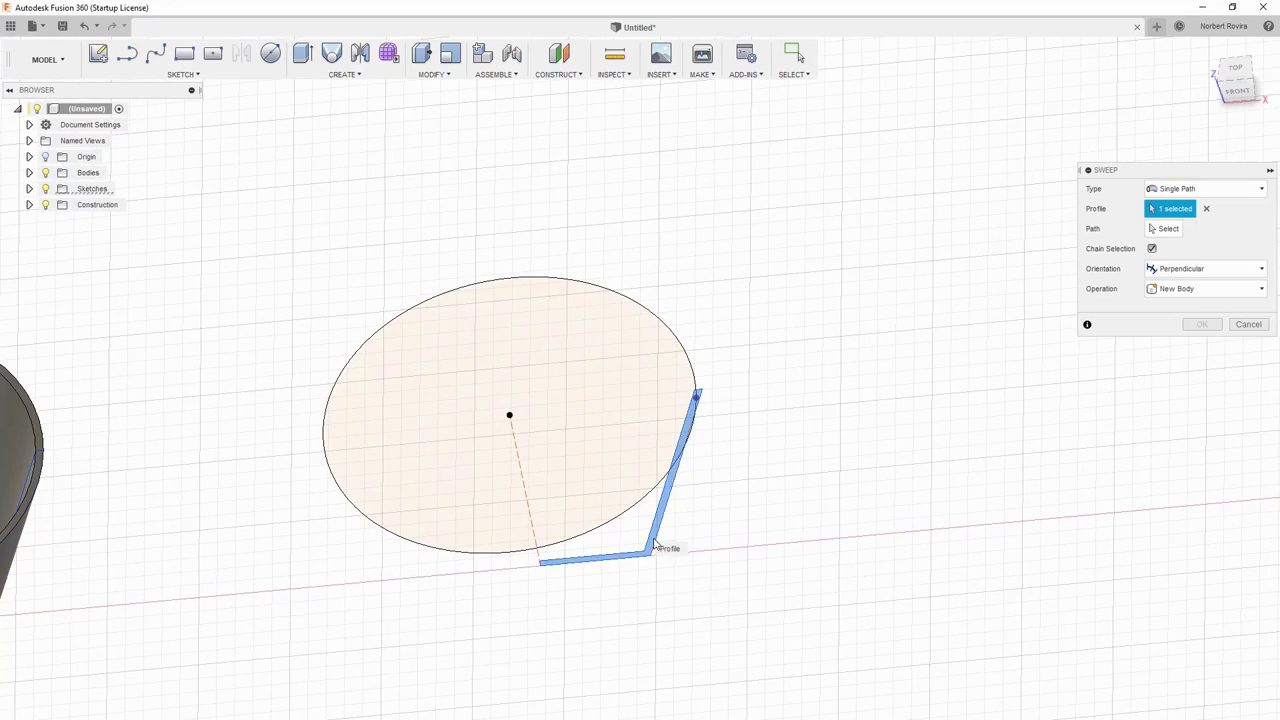
click(1162, 229)
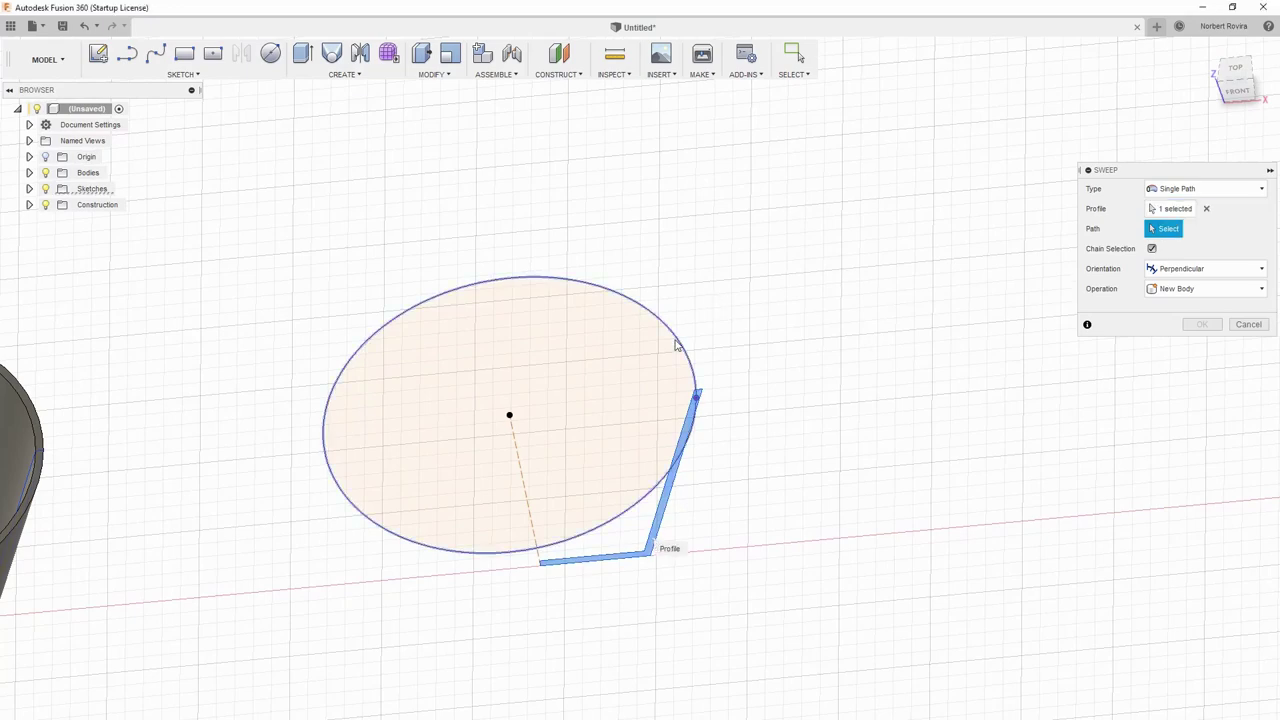
click(677, 345)
scroll(900, 465, down, 5)
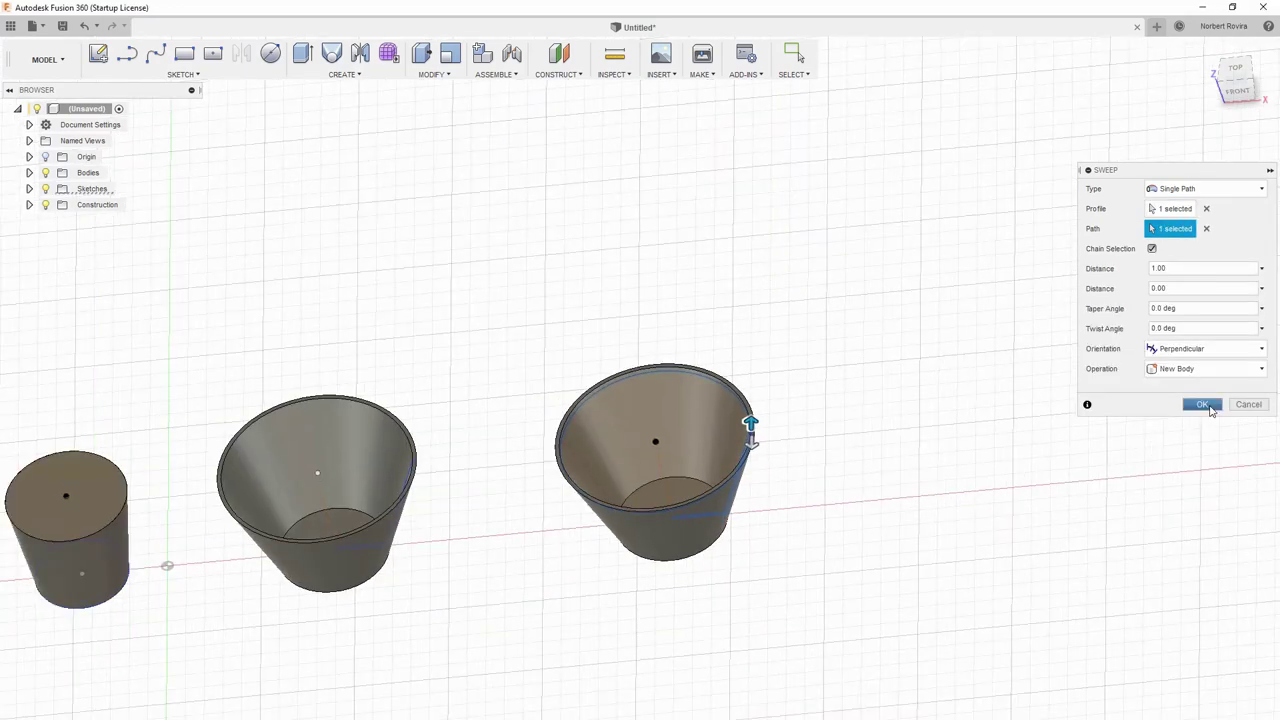
click(1202, 404)
scroll(735, 500, down, 3)
mouse_move(717, 586)
shift+middle_down()
mouse_move(686, 577)
mouse_move(741, 581)
mouse_move(735, 592)
shift+middle_up()
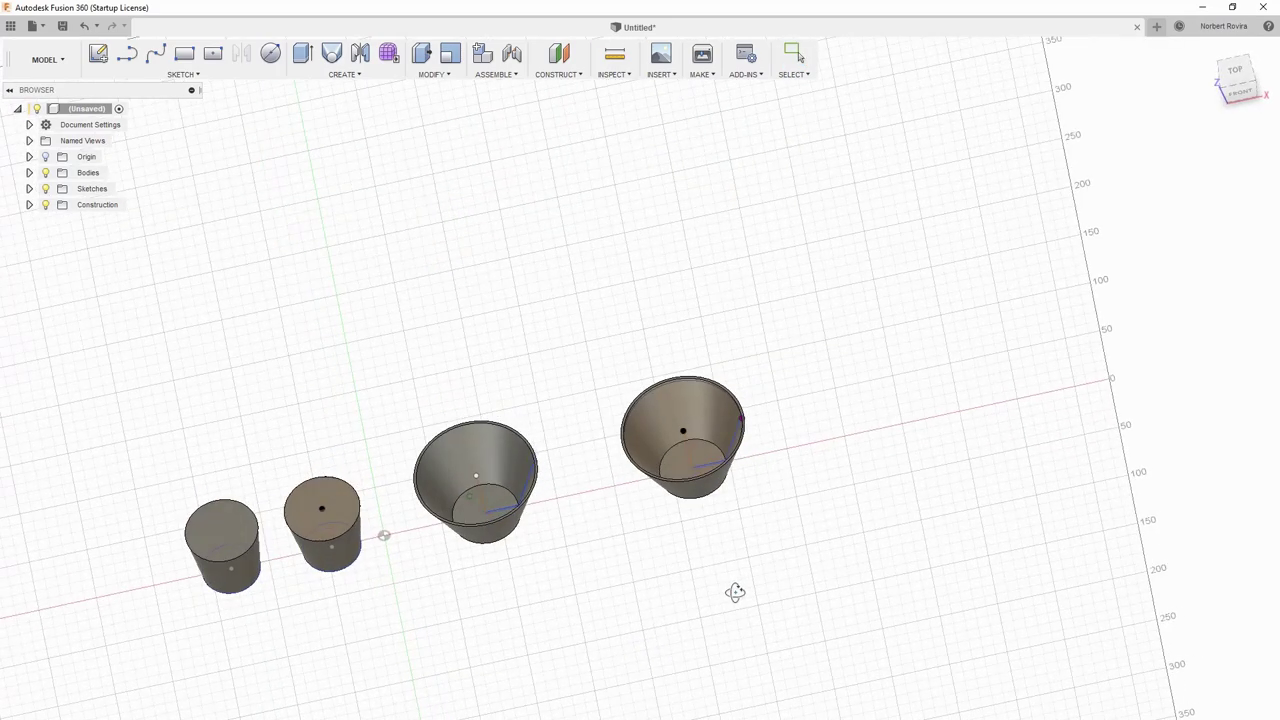
click(390, 80)
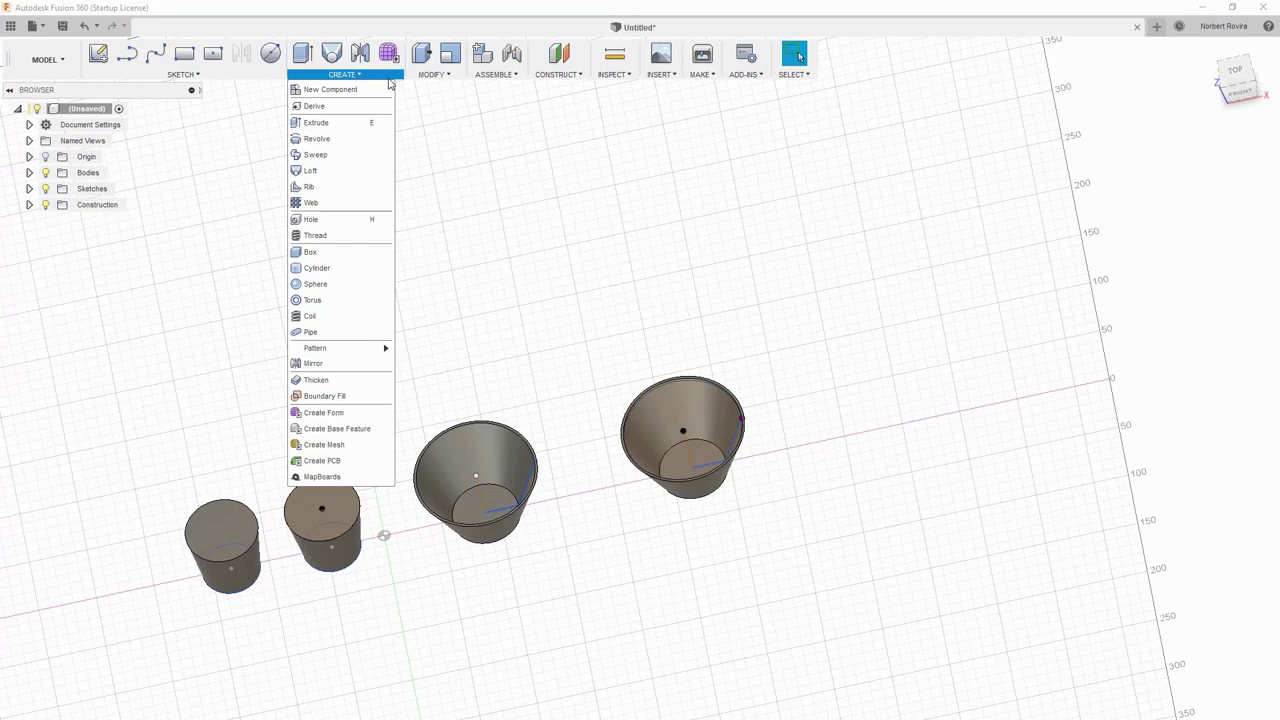
Step: Enter the Create Form sculpting environment and acknowledge its info message
click(390, 84)
scroll(686, 491, down, 2)
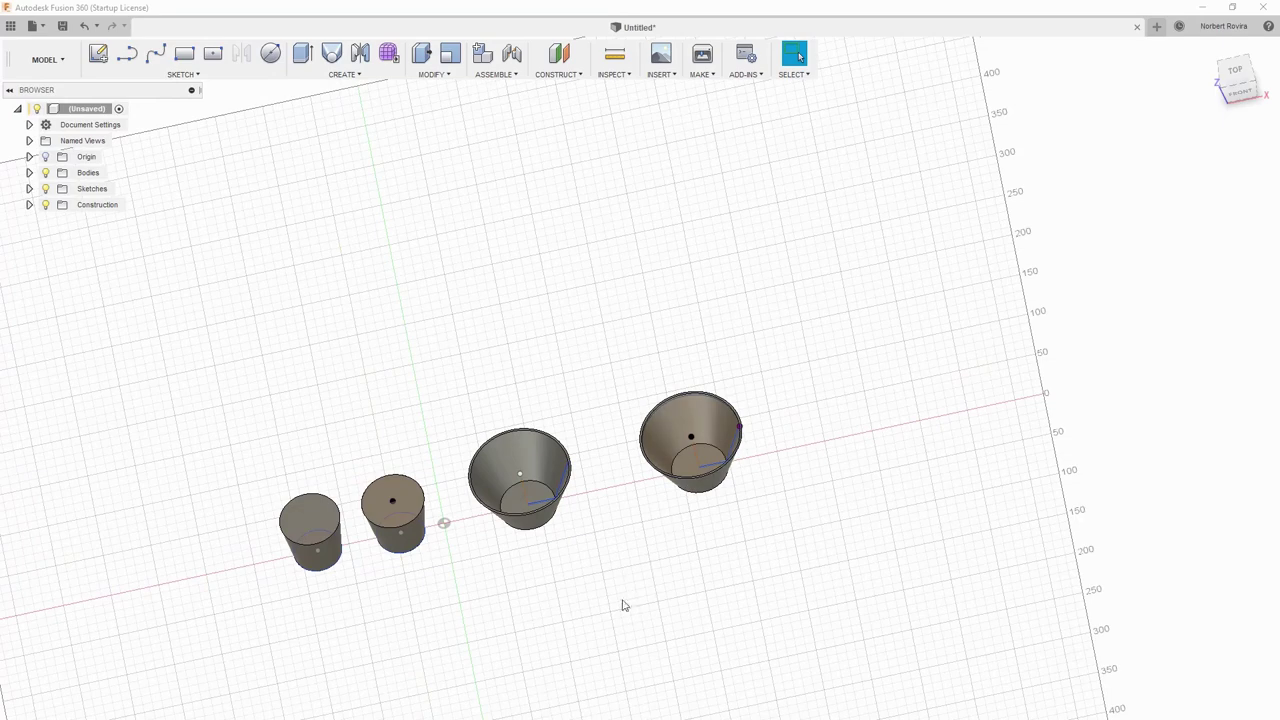
shift+middle_drag(620, 603, 598, 591)
shift+middle_drag(766, 537, 653, 475)
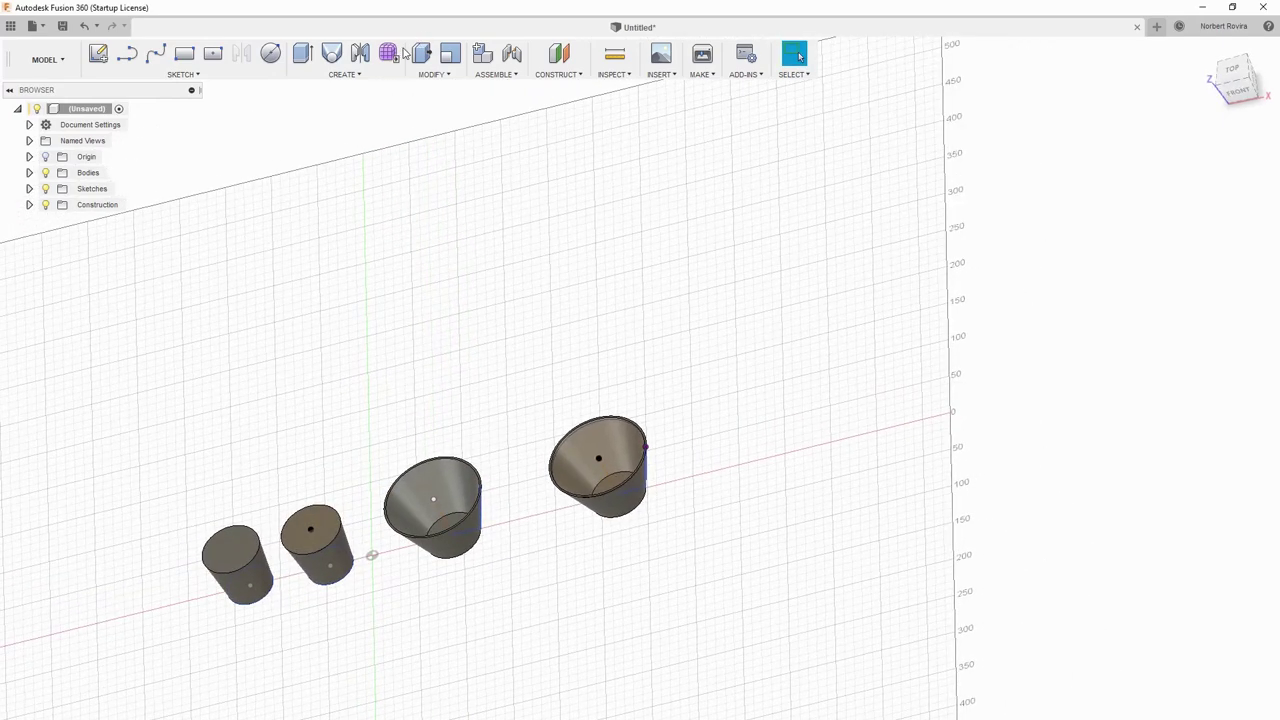
click(403, 55)
click(723, 486)
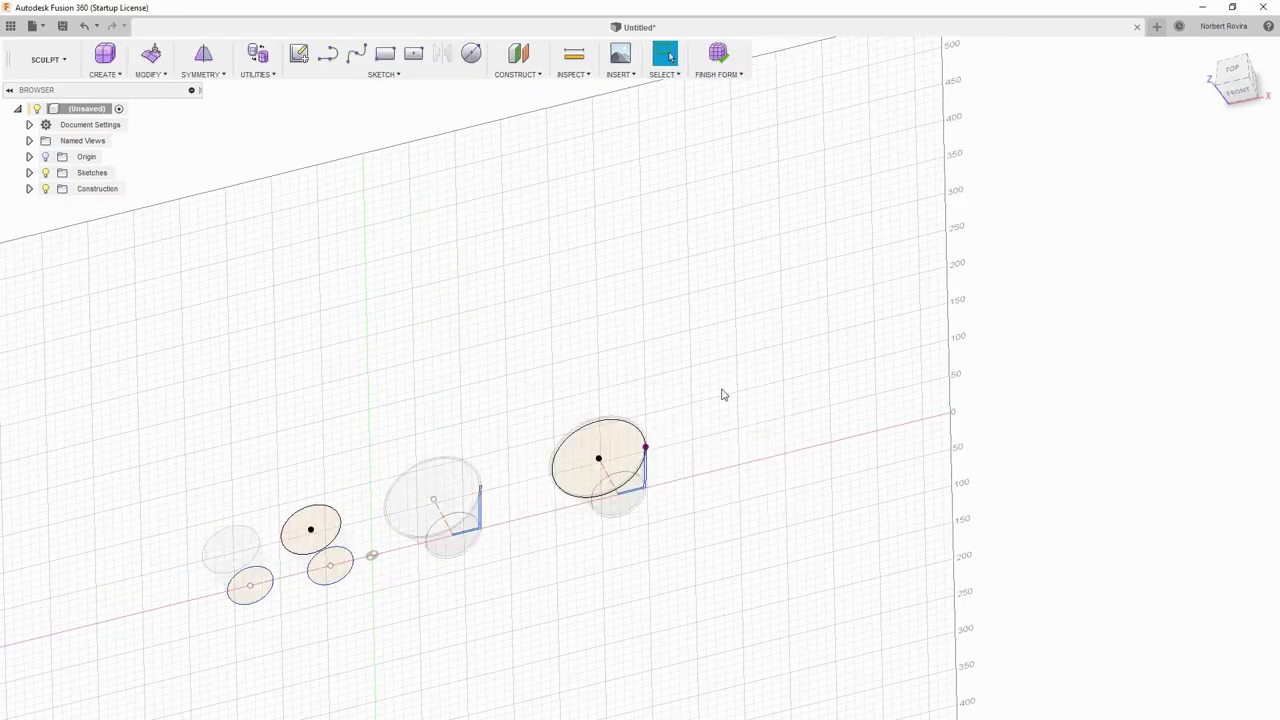
middle_drag(743, 497, 610, 492)
Step: Create a Cylinder form on the ground plane with 60 mm diameter and 70 mm height
click(120, 75)
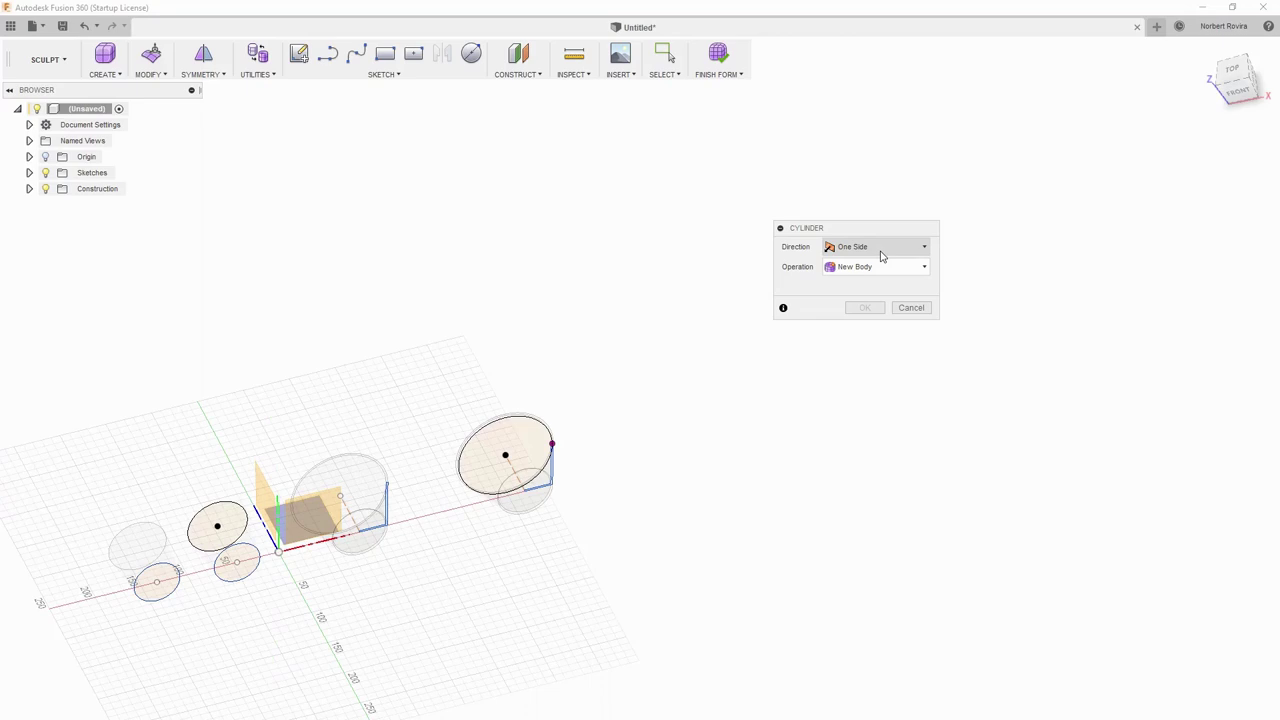
middle_drag(383, 357, 415, 430)
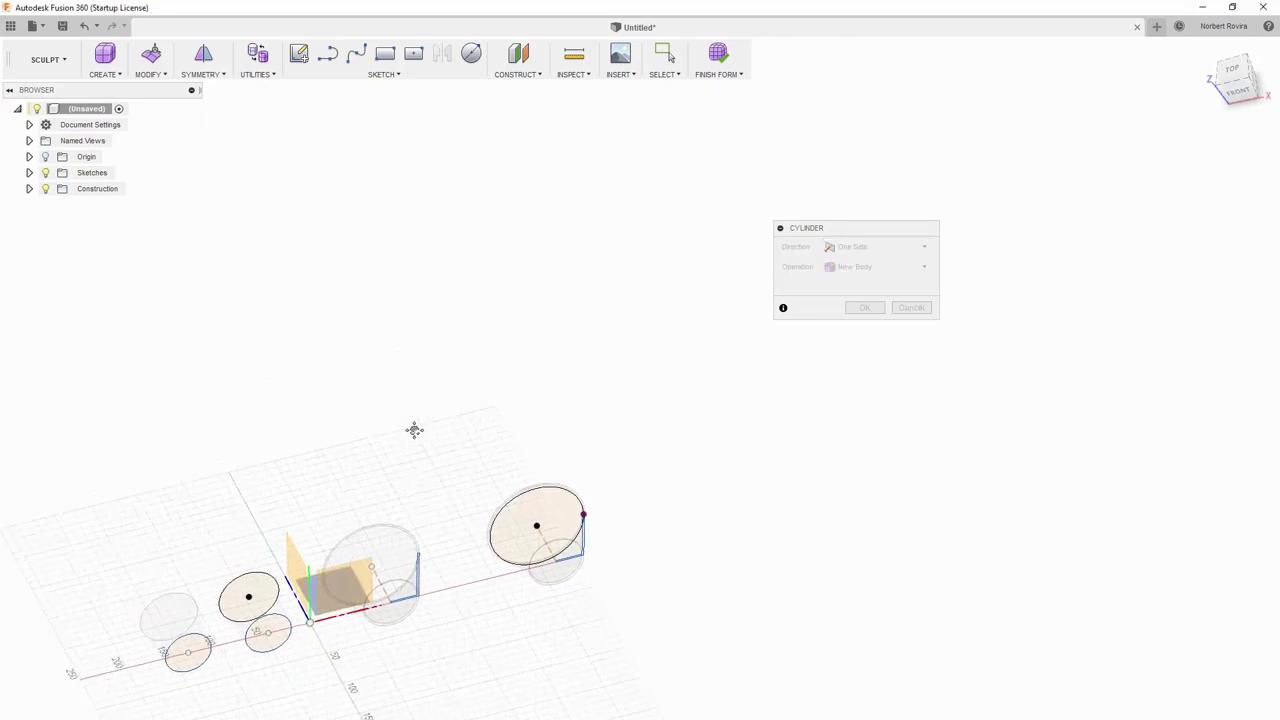
shift+middle_drag(377, 491, 343, 537)
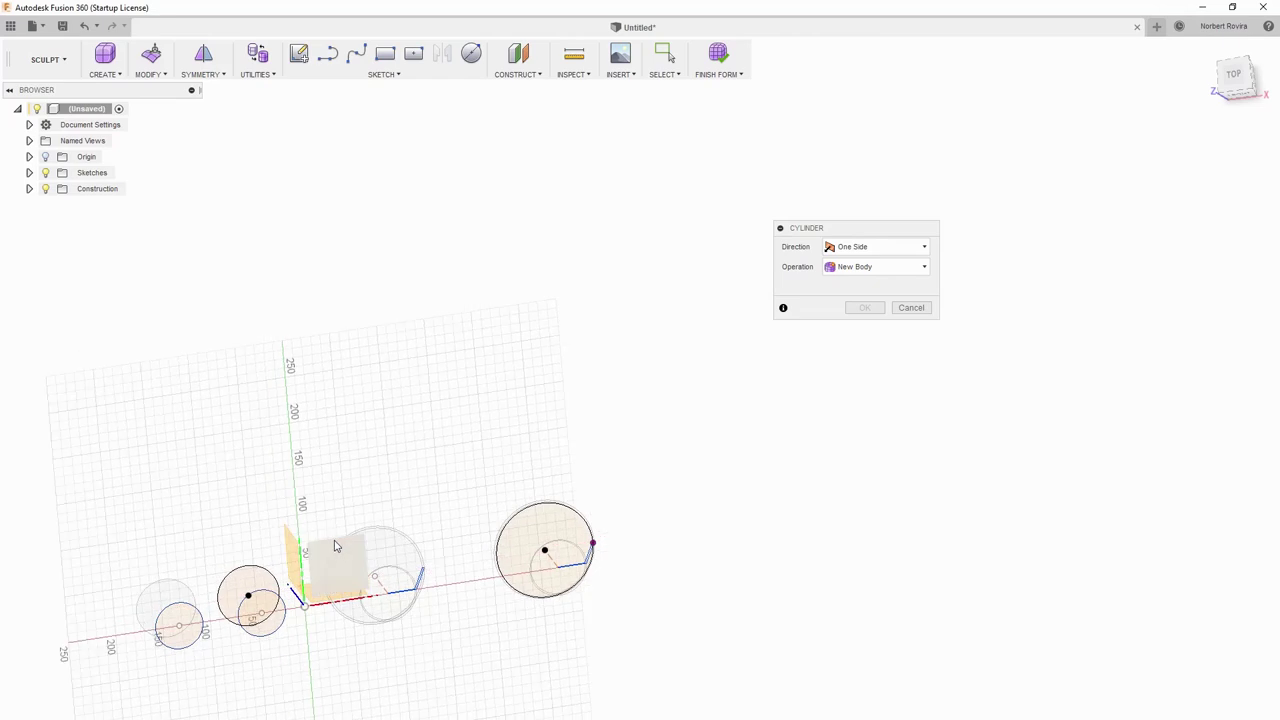
middle_drag(671, 540, 551, 523)
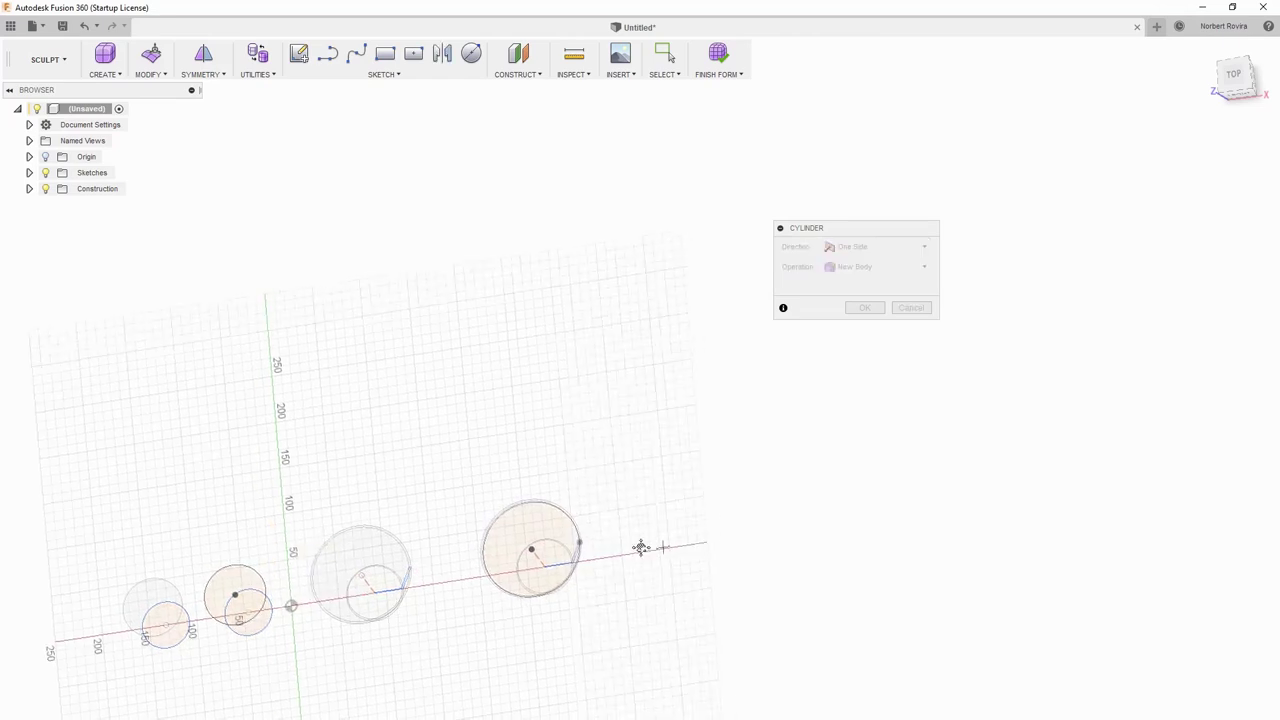
click(601, 517)
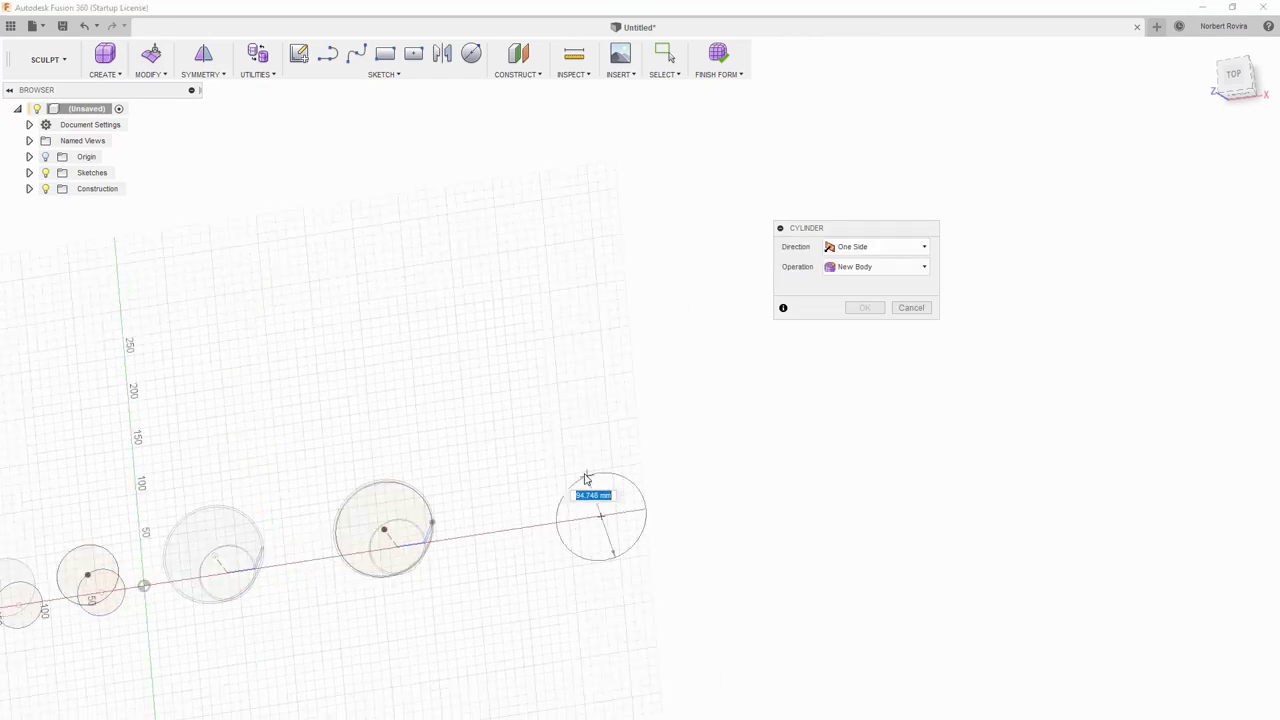
text(60)
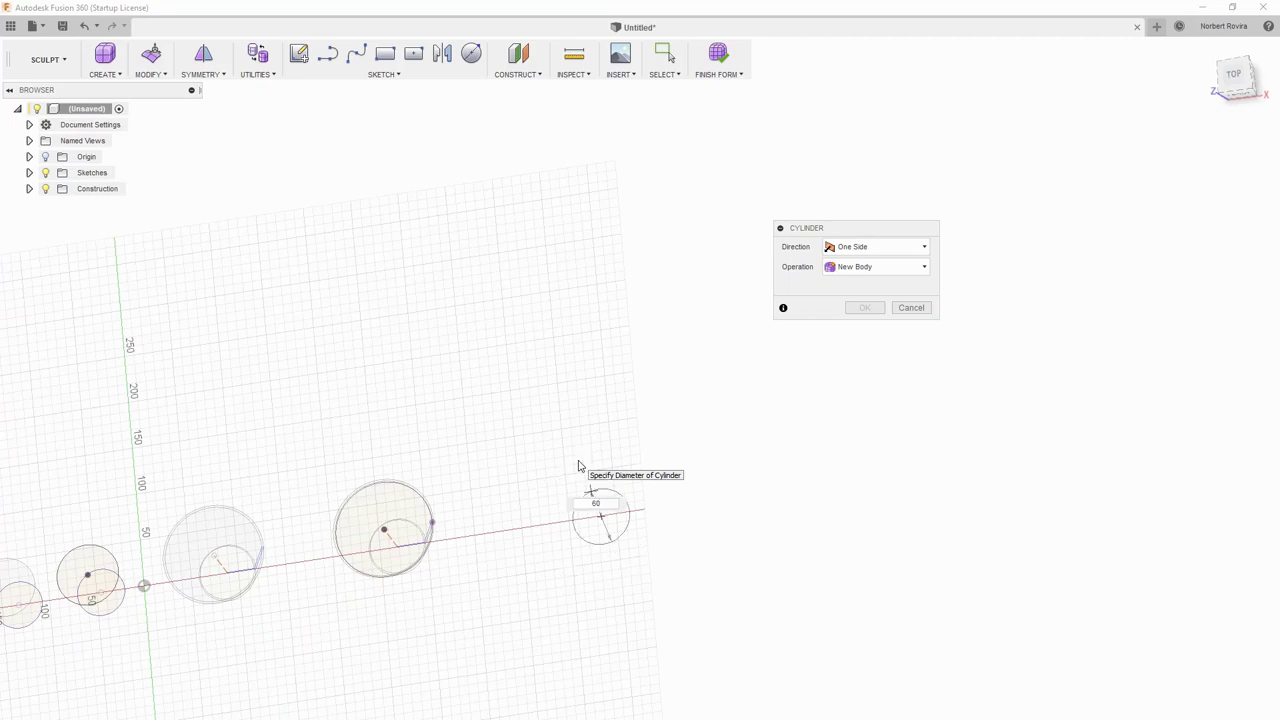
key(Tab)
click(578, 466)
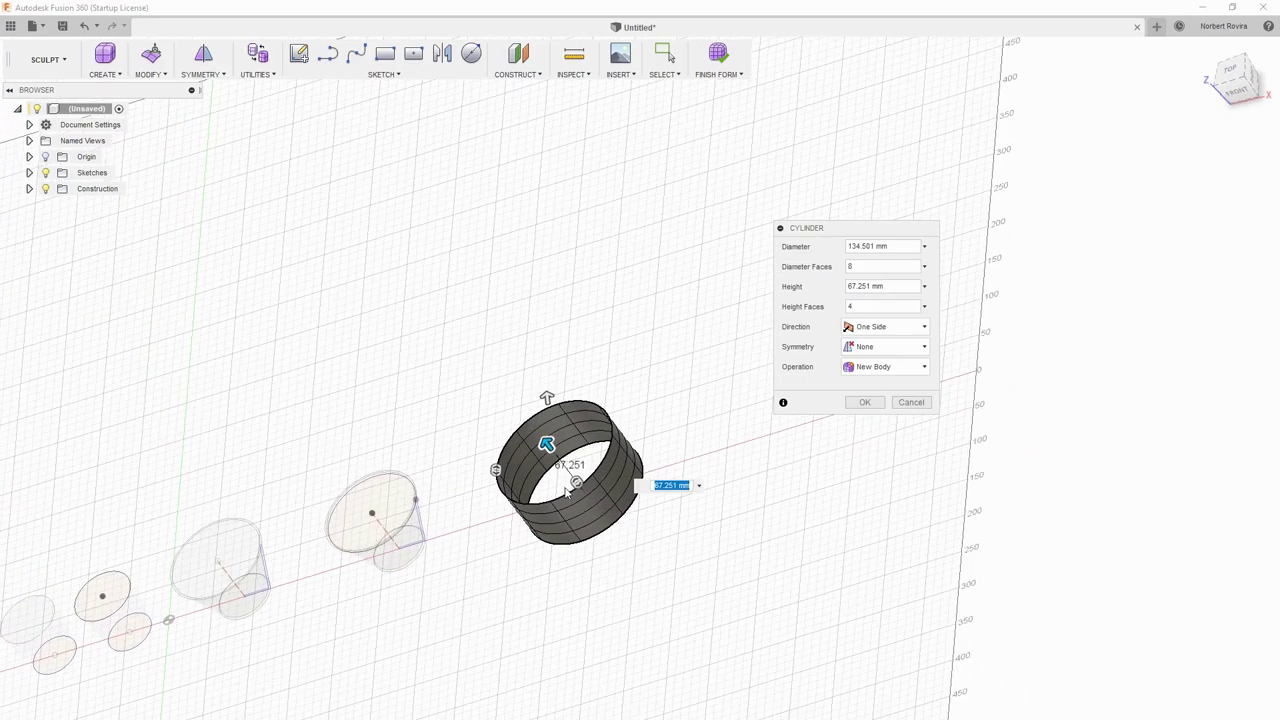
text(70)
key(Tab)
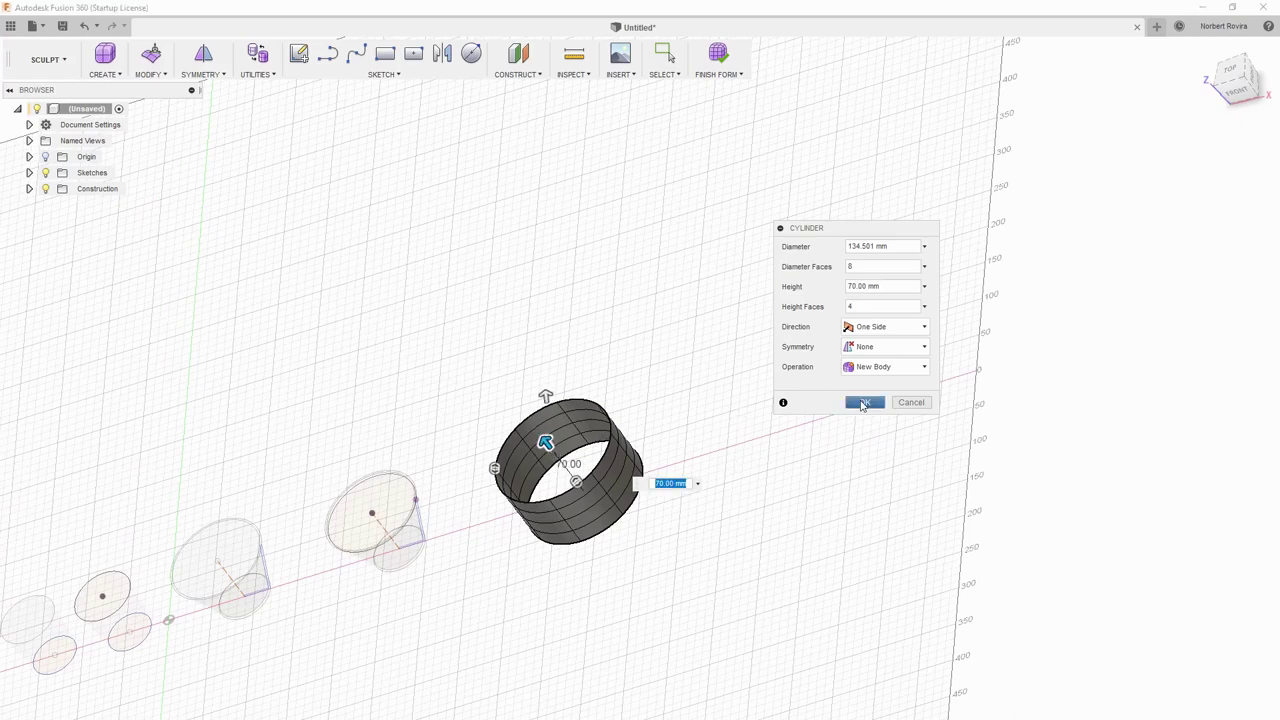
click(862, 404)
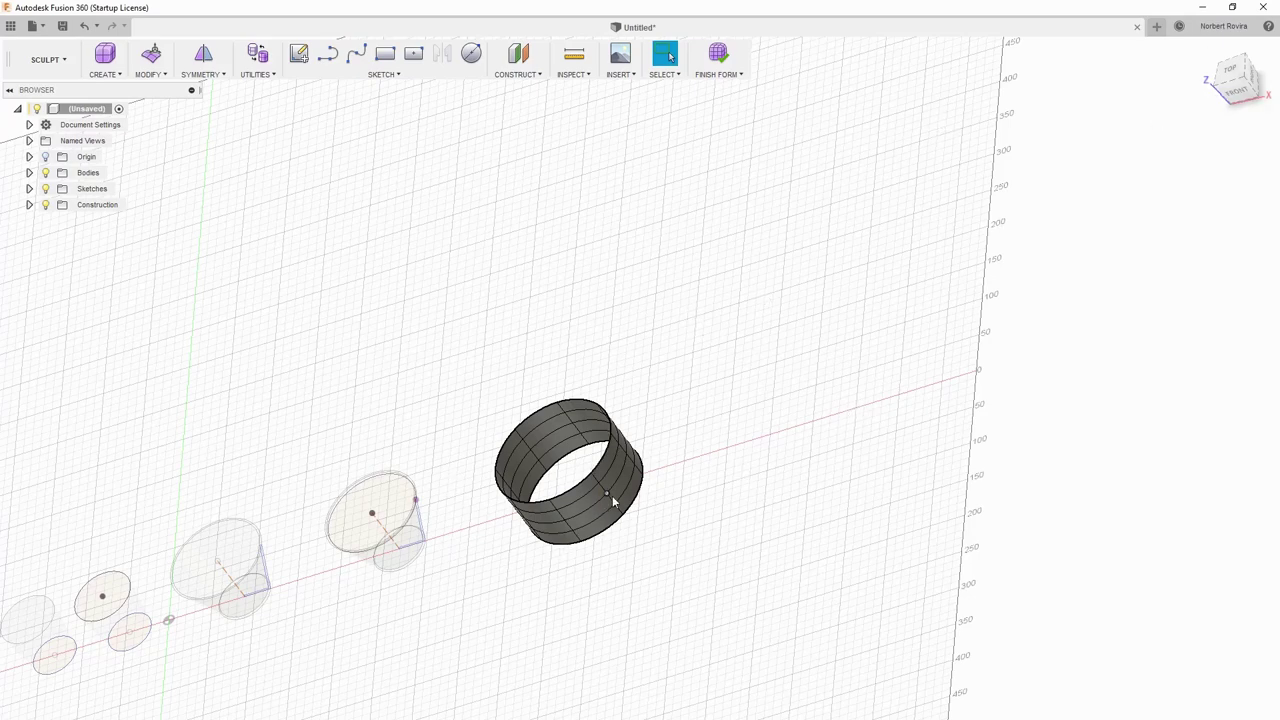
scroll(511, 537, up, 3)
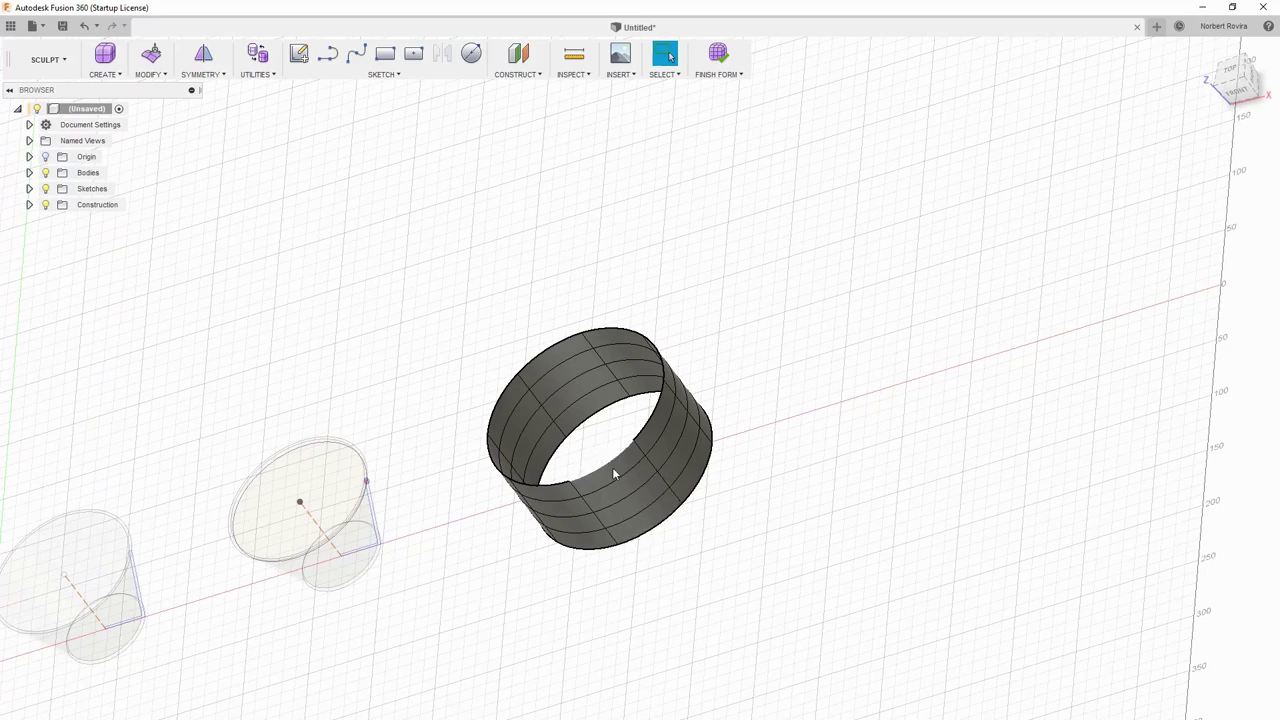
Step: Use Edit Form to select the cylinder's bottom rim edges and scale them slightly inward
right_click(683, 532)
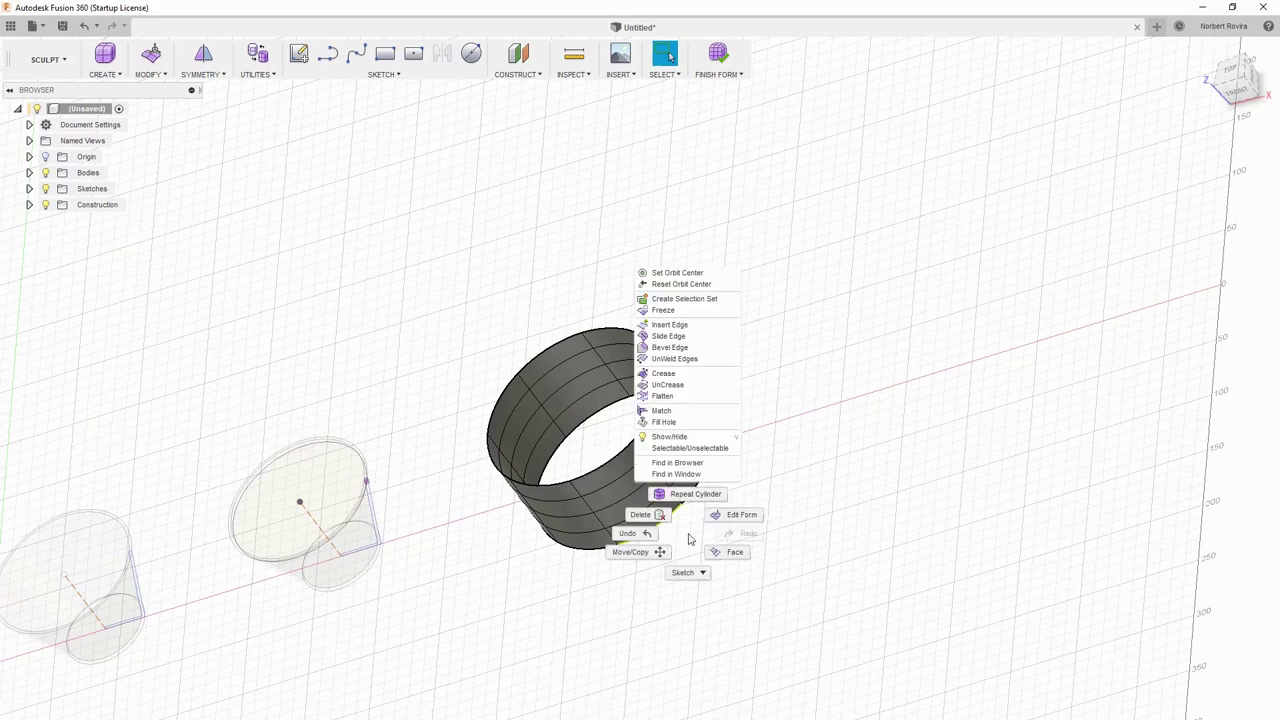
click(753, 516)
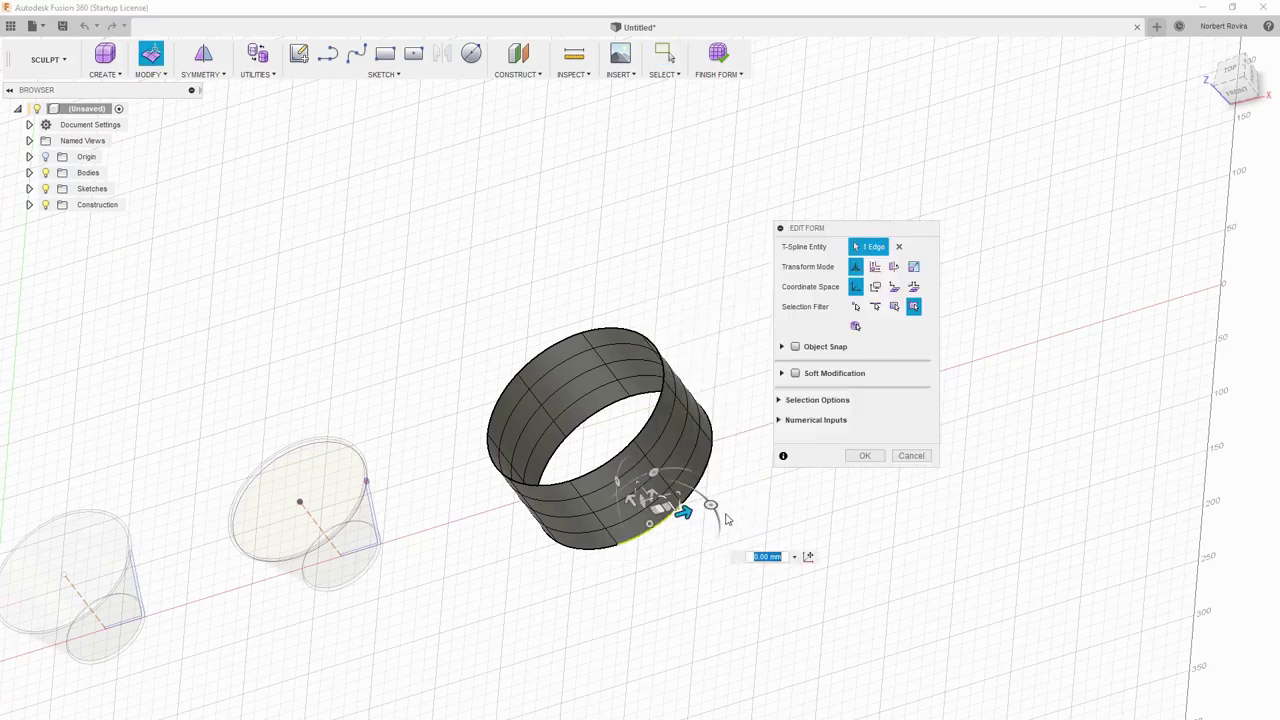
click(608, 551)
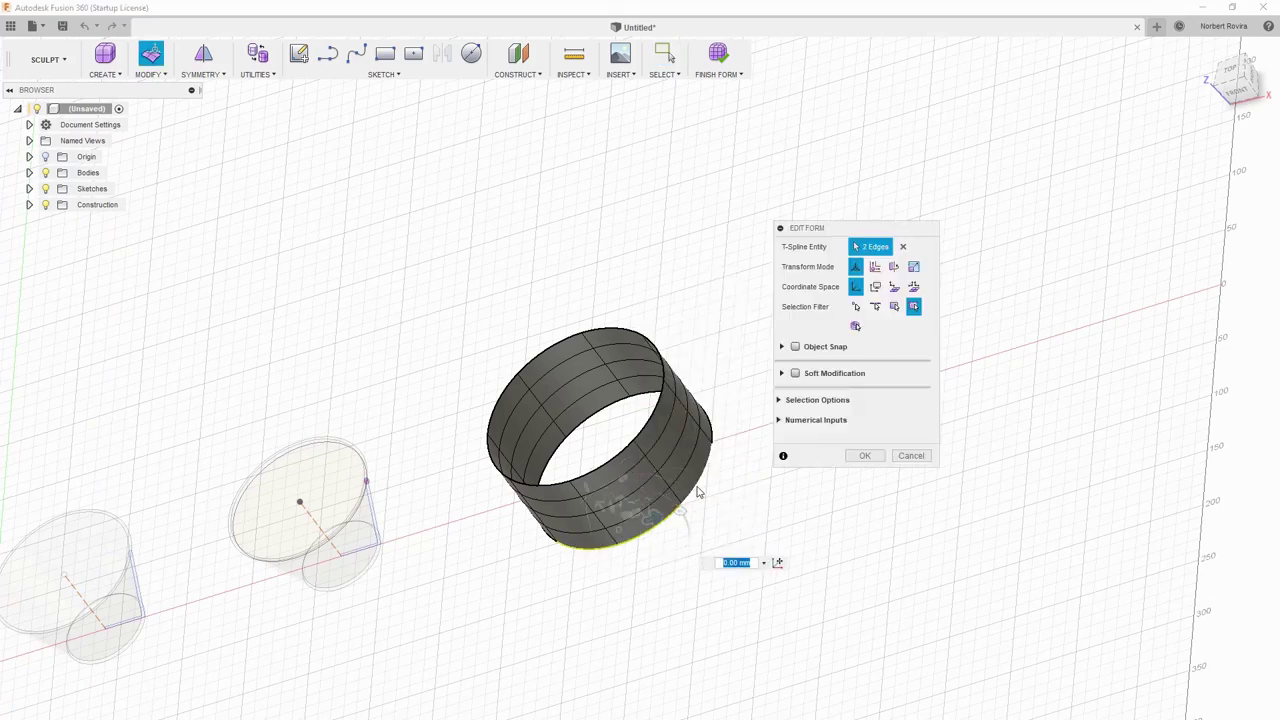
scroll(702, 492, up, 2)
scroll(705, 492, up, 2)
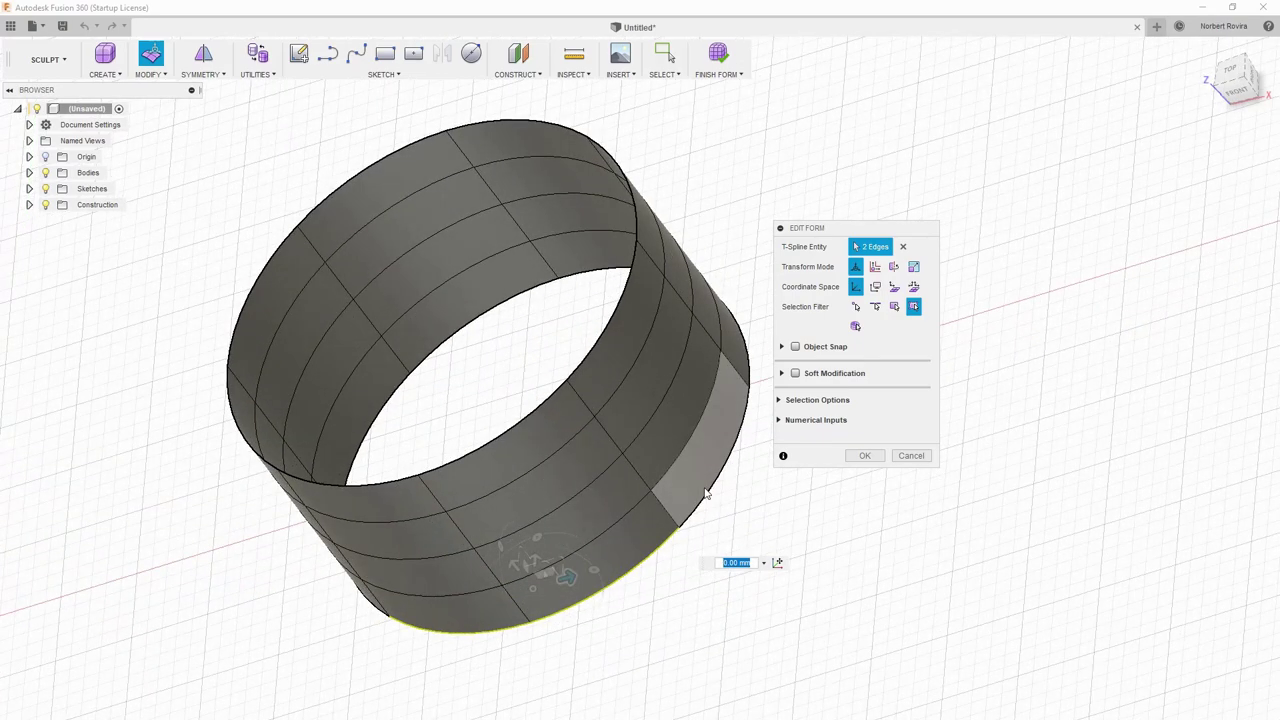
shift+click(705, 494)
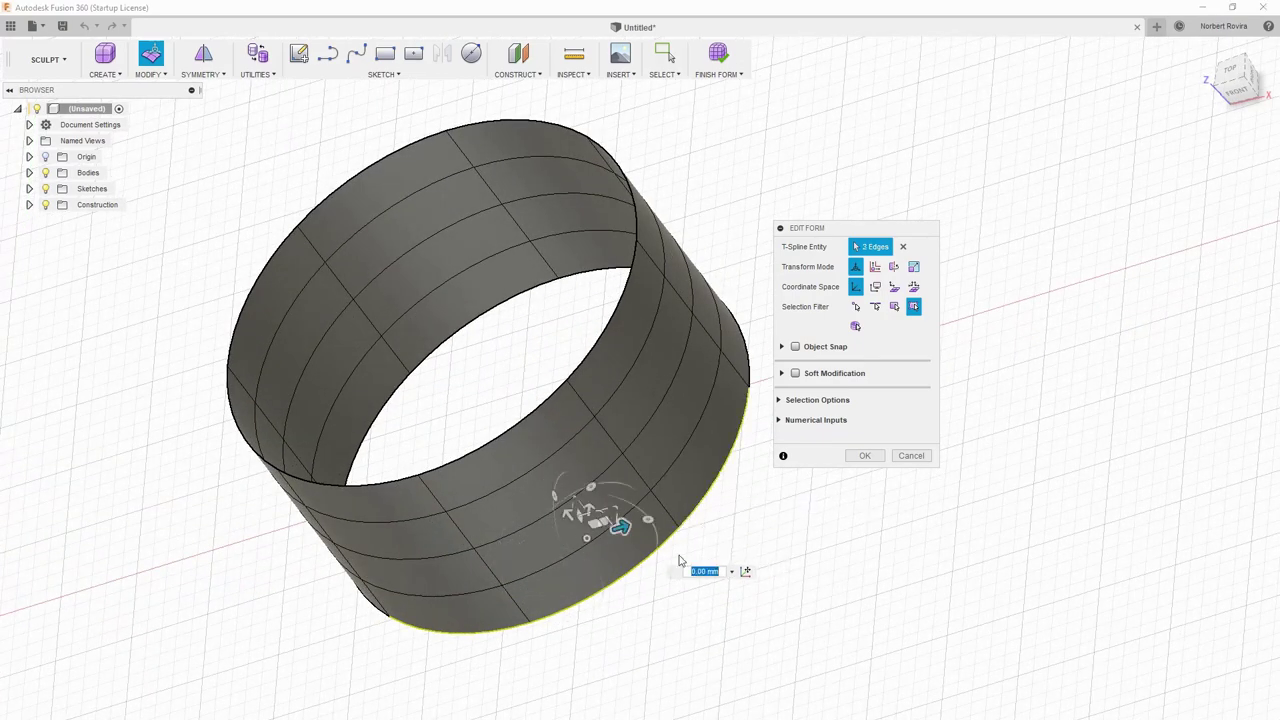
shift+middle_drag(584, 451, 563, 404)
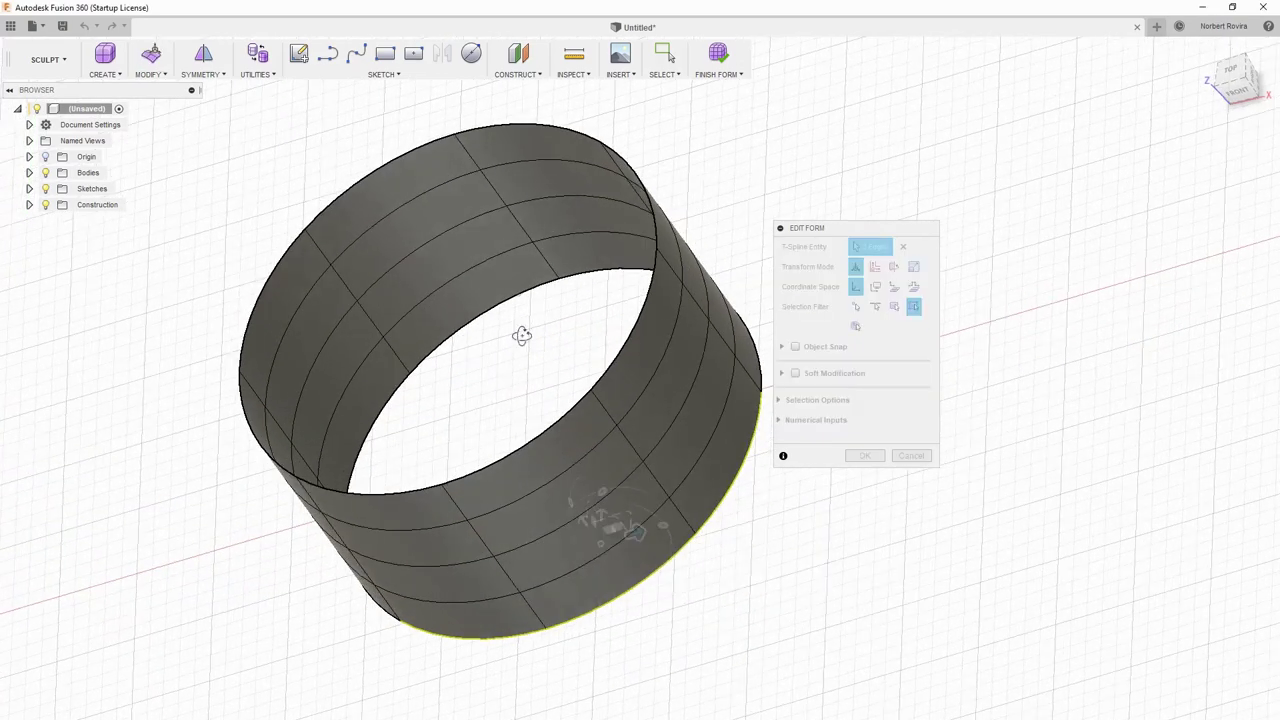
drag(704, 596, 712, 527)
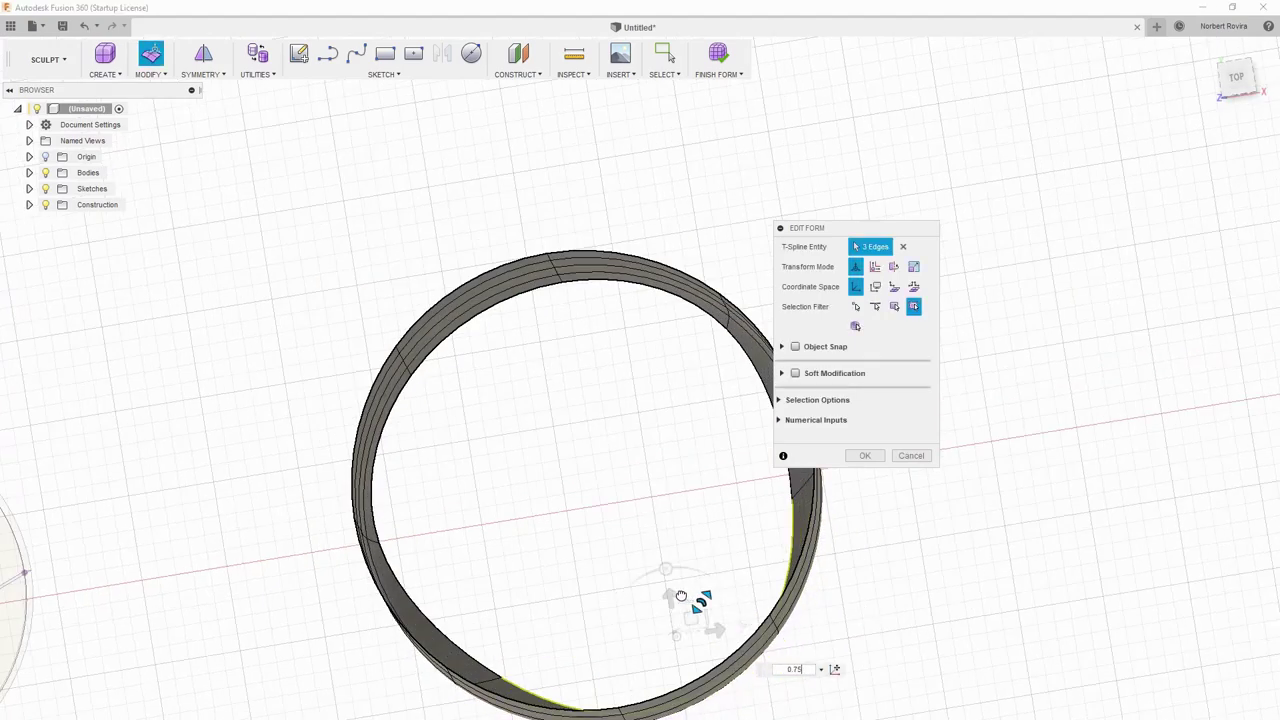
click(911, 456)
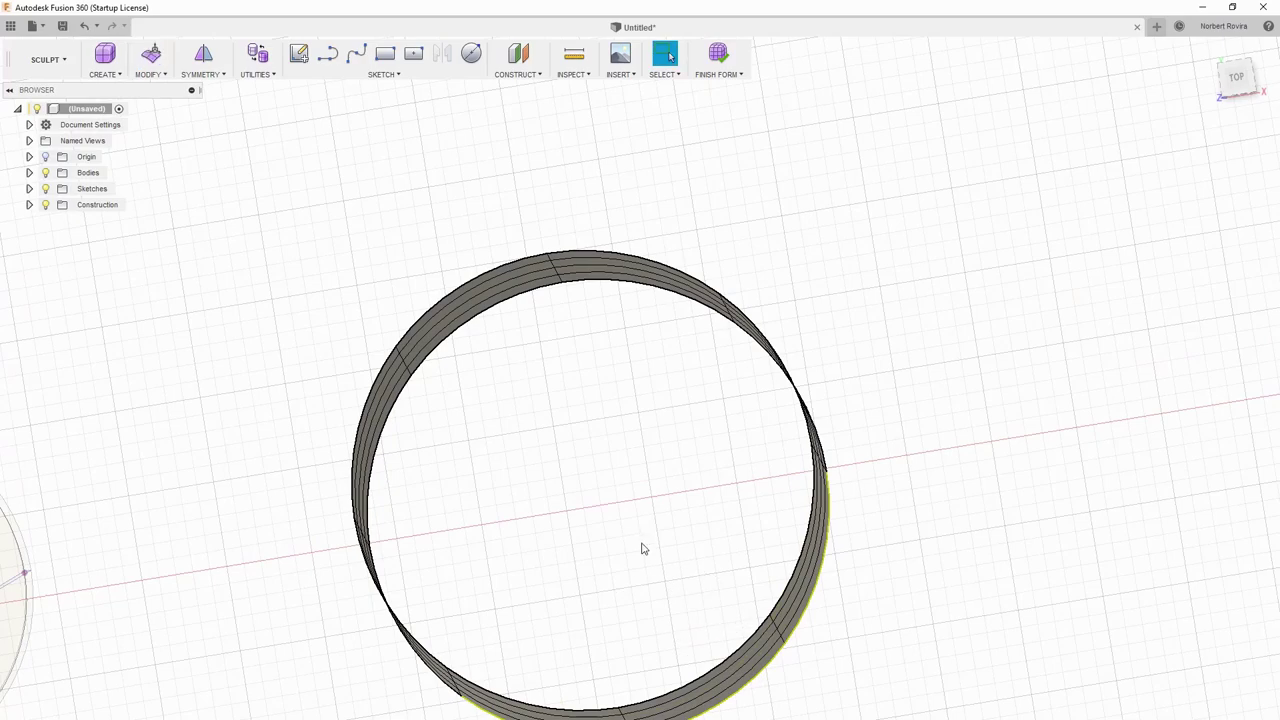
shift+middle_drag(857, 600, 741, 612)
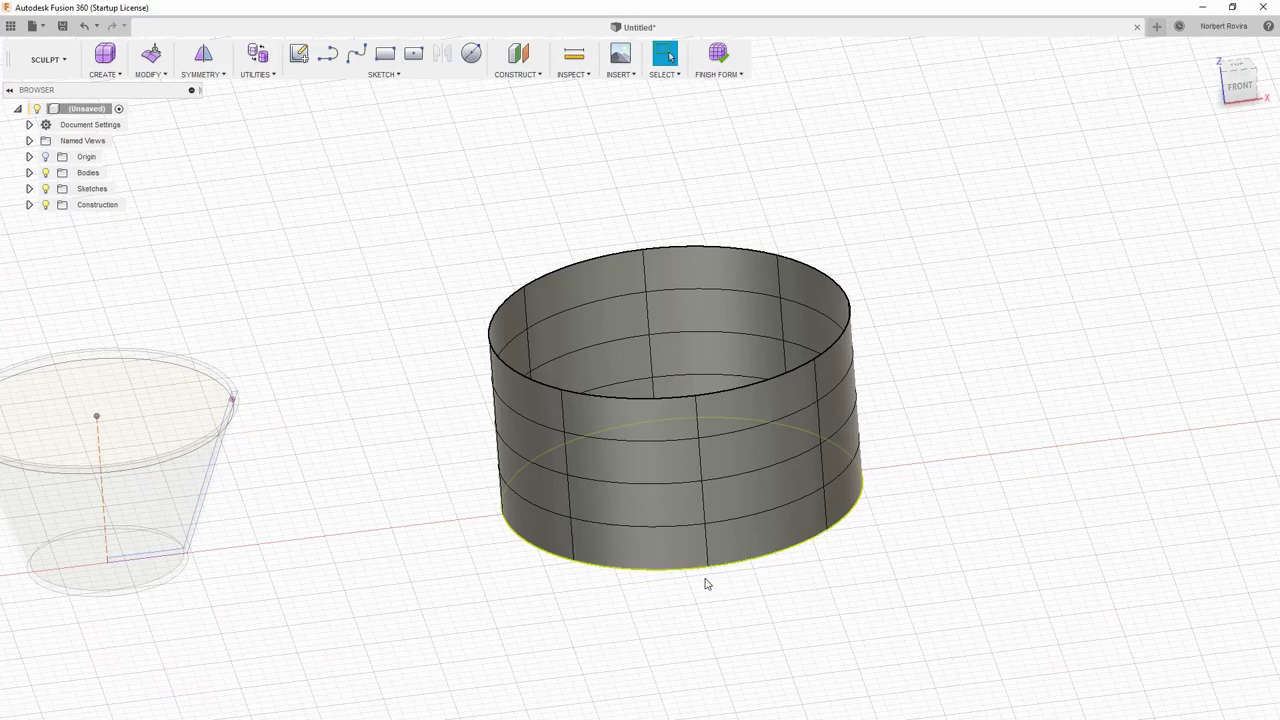
Step: Scale the cylinder's bottom edge loop to 0.789, rounding the base into a bowl
right_click(720, 569)
click(790, 531)
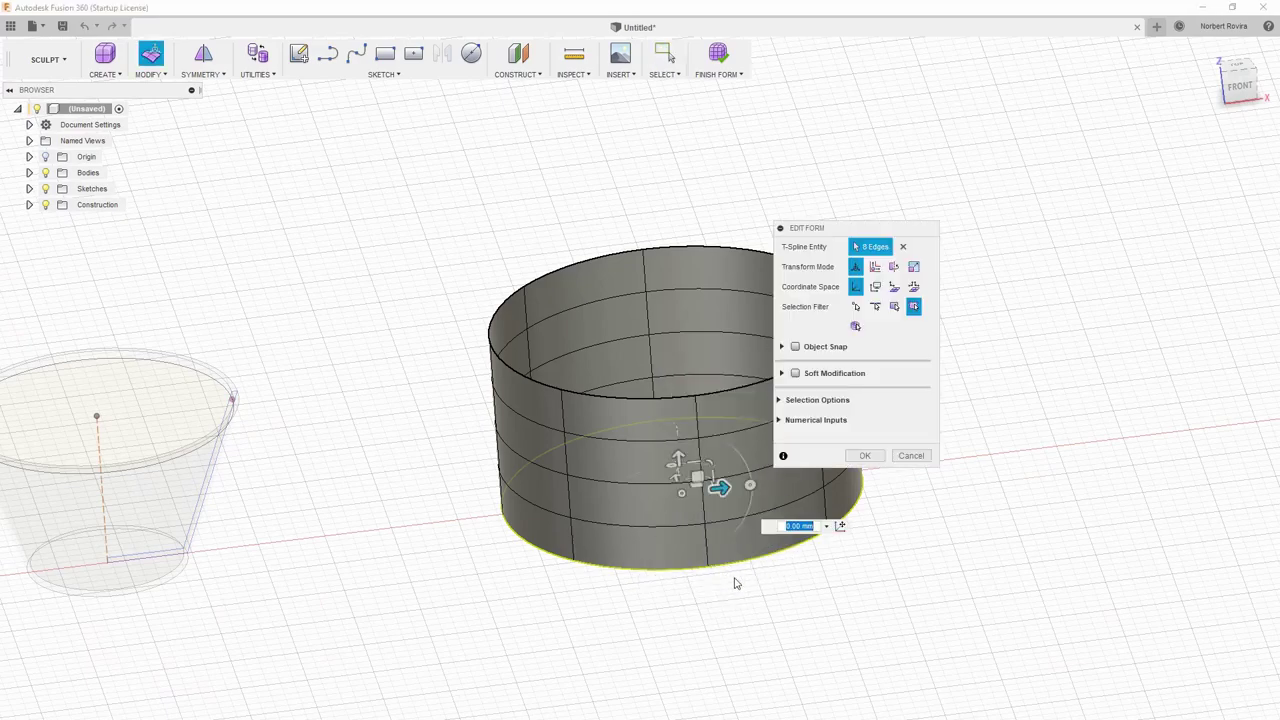
shift+middle_drag(734, 583, 700, 493)
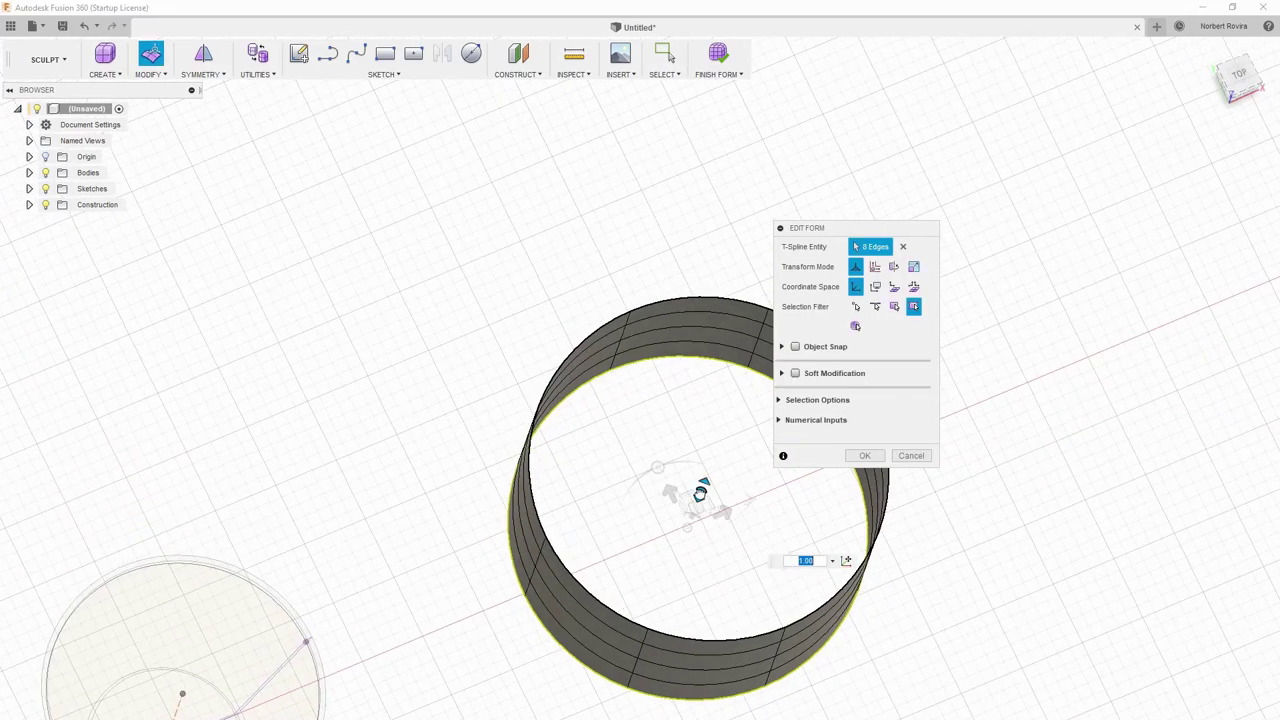
drag(700, 493, 697, 497)
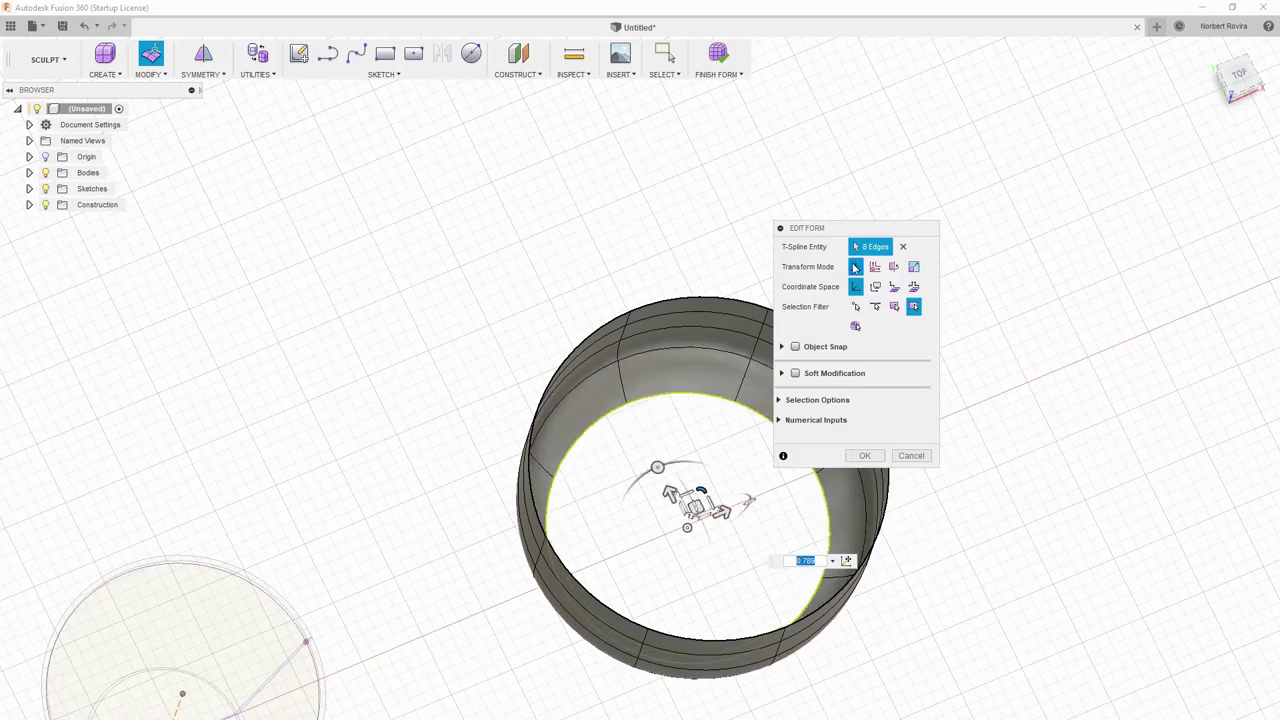
drag(857, 228, 1015, 262)
scroll(756, 470, down, 2)
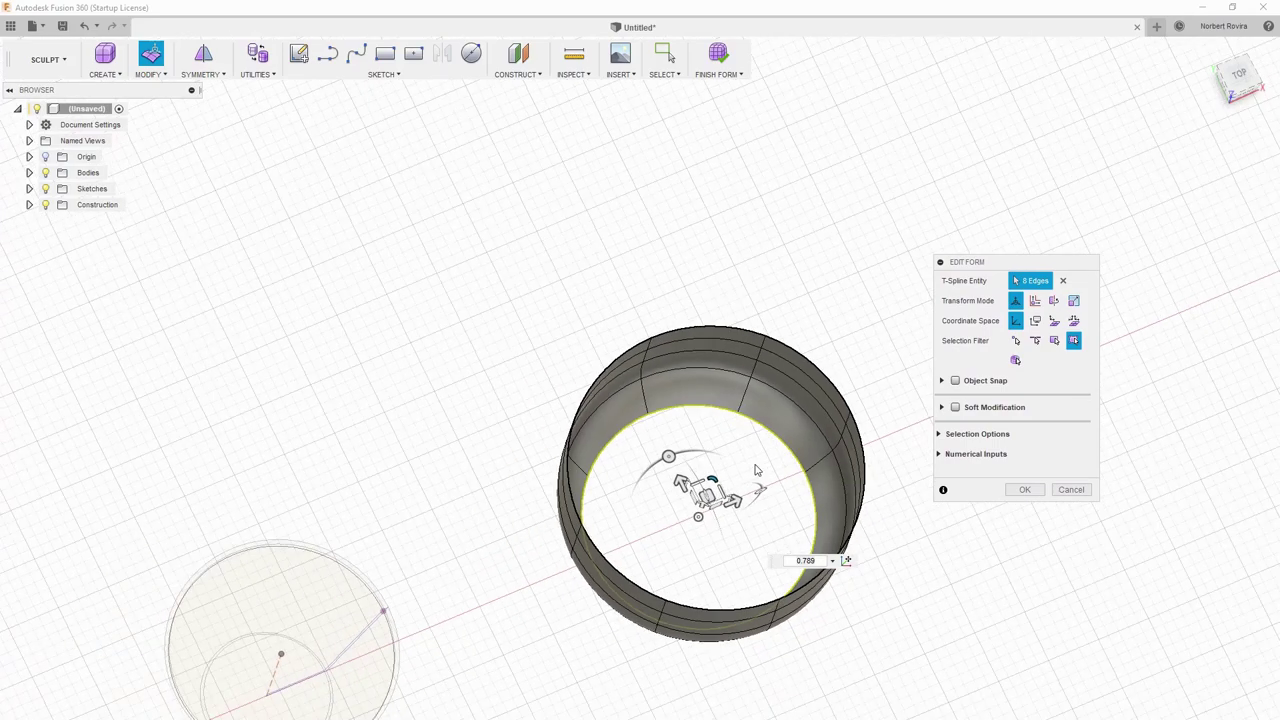
shift+middle_drag(756, 470, 727, 503)
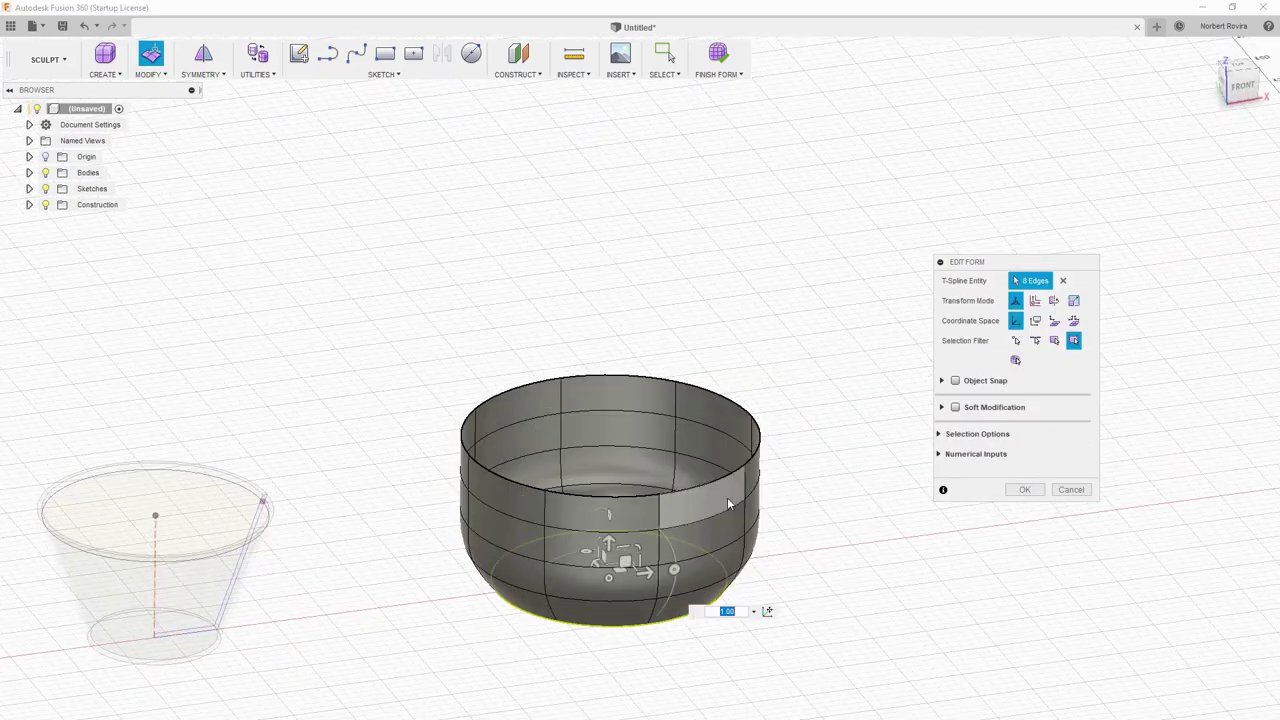
click(778, 530)
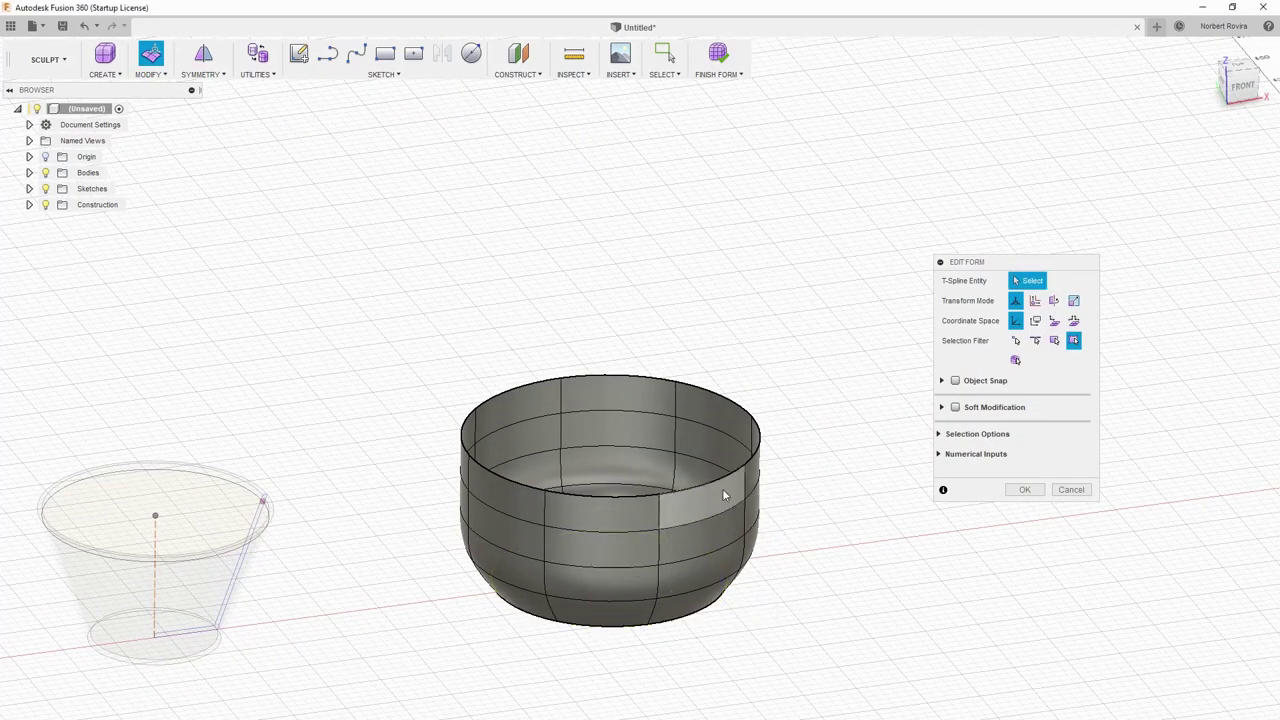
Step: Select the top rim edge loop and scale it out to 1.156
double_click(703, 482)
shift+middle_drag(734, 363, 735, 415)
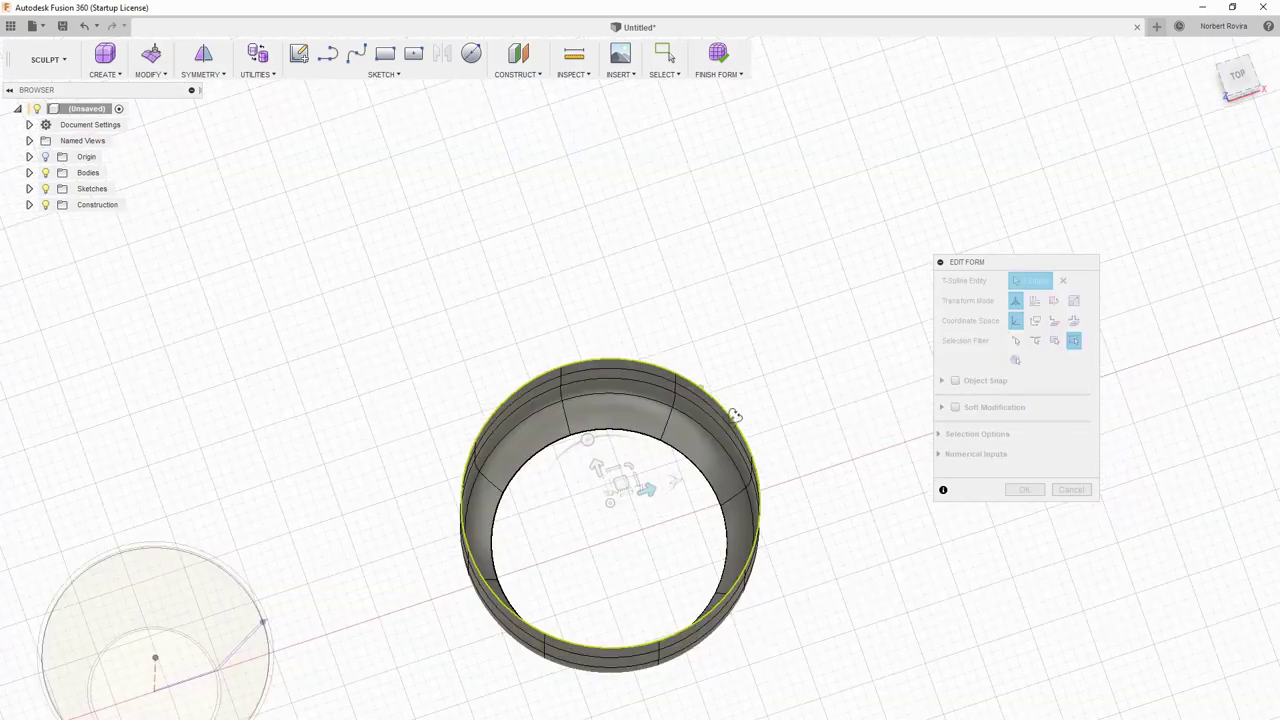
drag(676, 483, 677, 470)
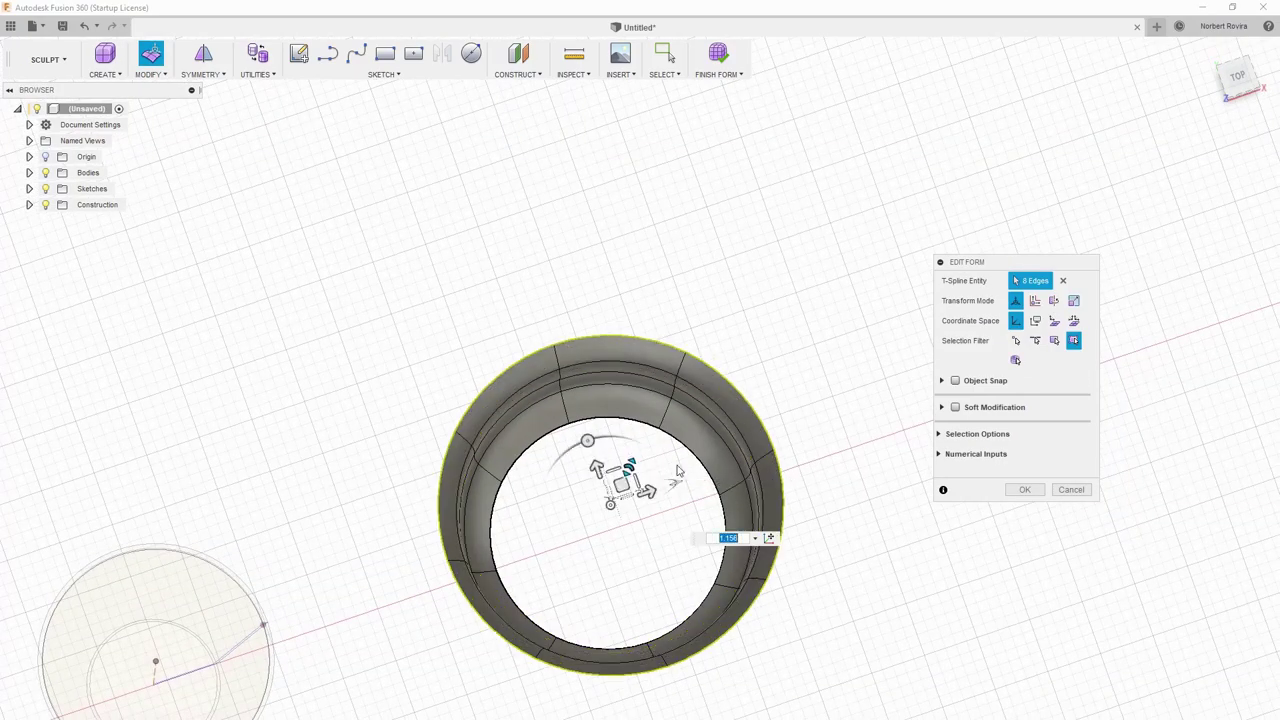
mouse_move(806, 626)
shift+middle_down()
mouse_move(811, 566)
mouse_move(849, 623)
mouse_move(869, 513)
mouse_move(780, 515)
shift+middle_up()
Step: Push one side face of the bowl downward
click(678, 508)
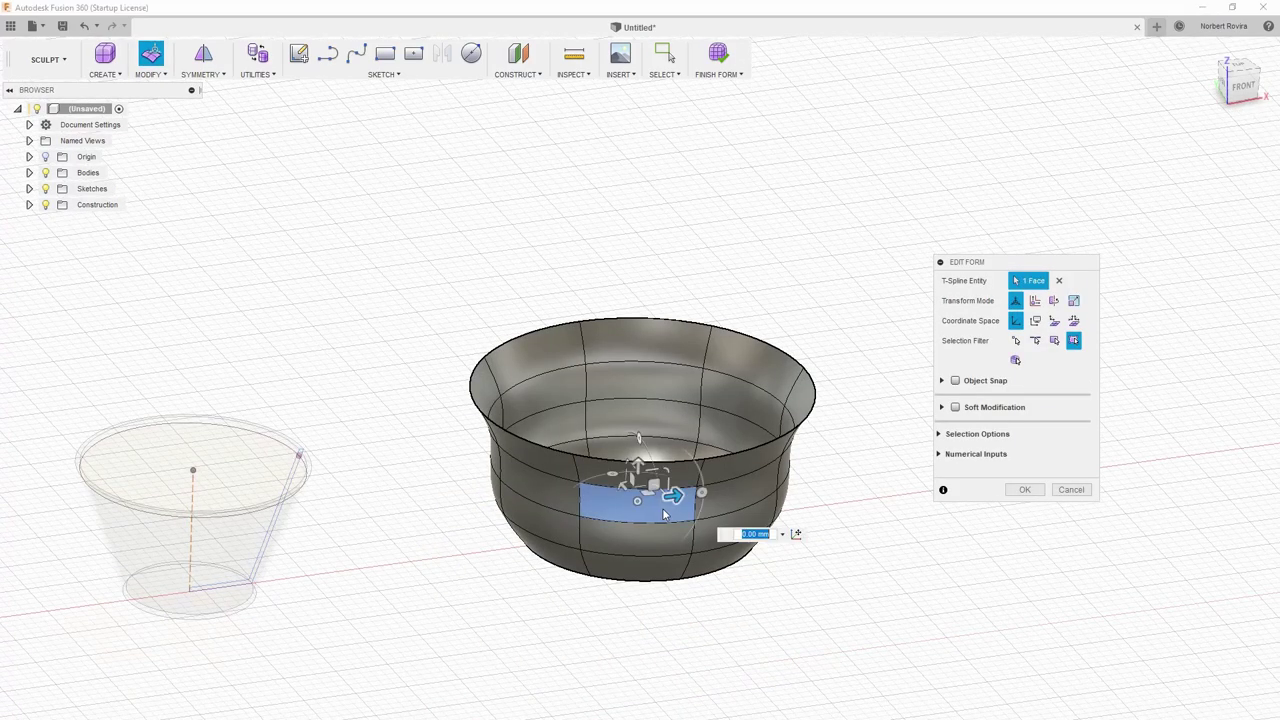
mouse_move(670, 510)
shift+middle_down()
mouse_move(677, 600)
mouse_move(748, 604)
mouse_move(696, 575)
shift+middle_up()
drag(657, 538, 652, 582)
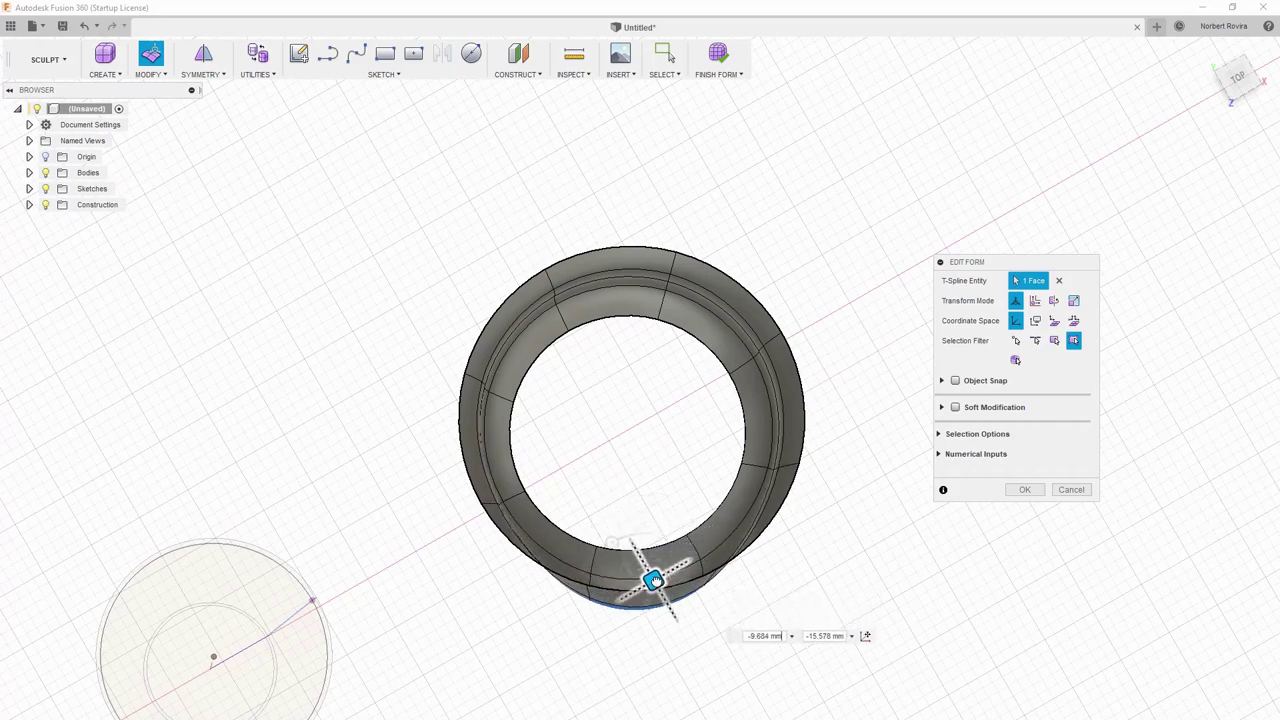
mouse_move(652, 582)
shift+middle_down()
mouse_move(817, 514)
mouse_move(818, 502)
shift+middle_up()
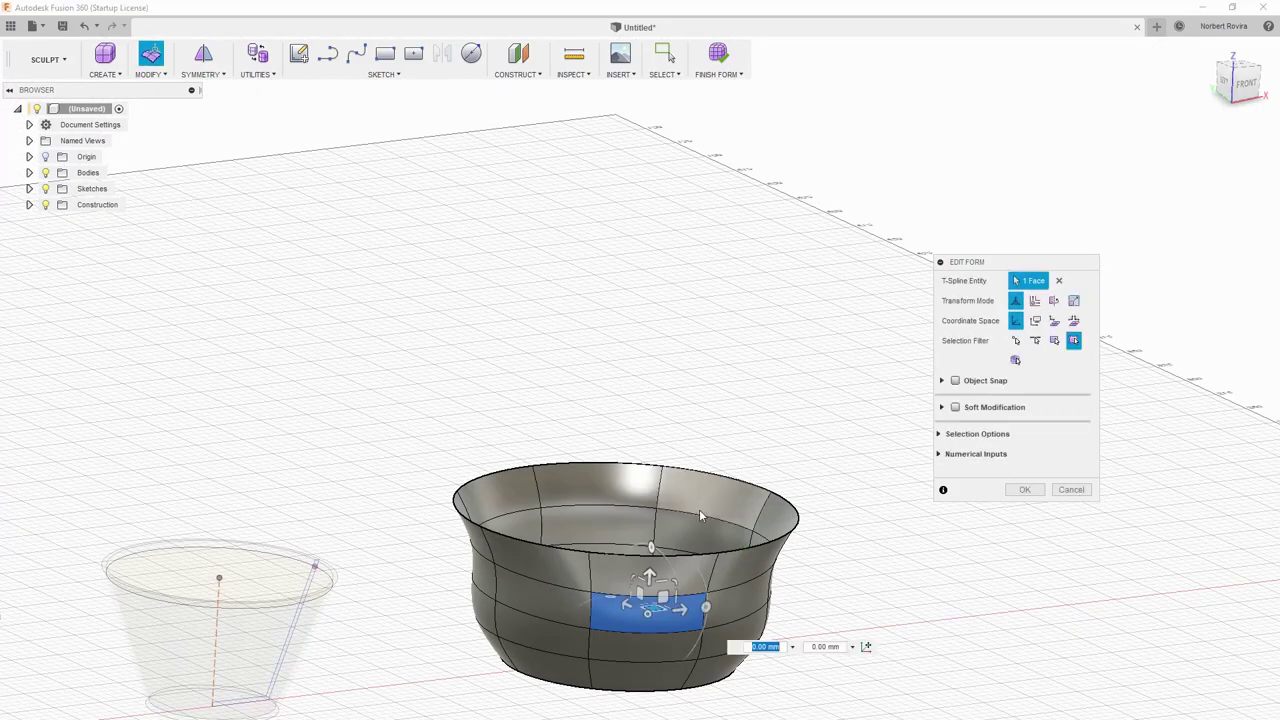
shift+middle_drag(406, 500, 463, 553)
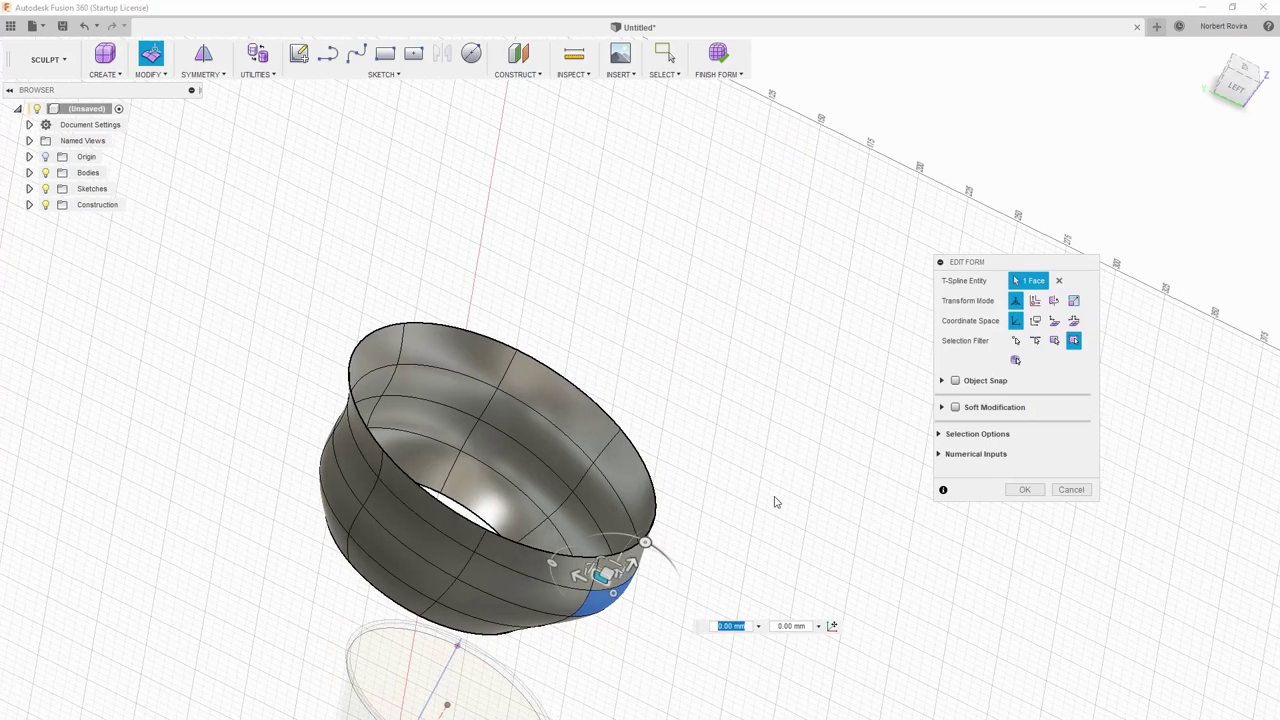
Step: Move two left-side wall faces higher up the bowl wall
click(275, 480)
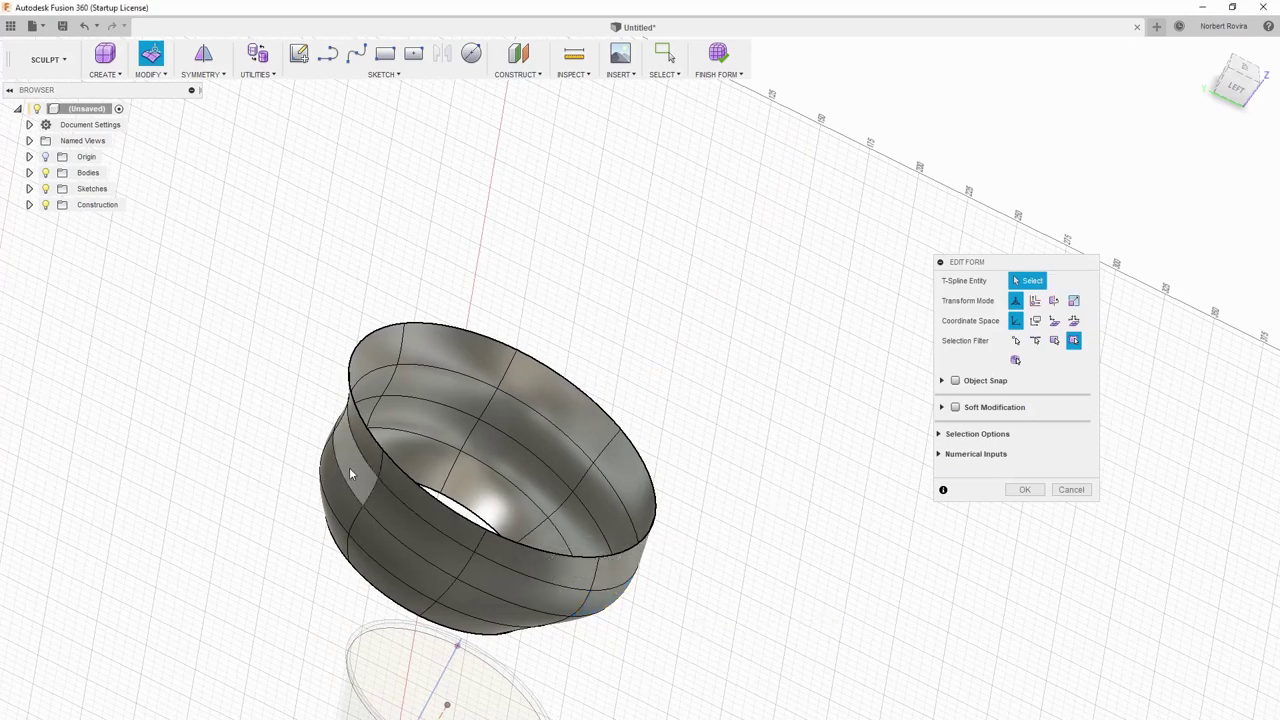
click(350, 469)
drag(356, 436, 329, 400)
mouse_move(780, 554)
shift+middle_down()
mouse_move(706, 491)
mouse_move(715, 476)
mouse_move(654, 503)
shift+middle_up()
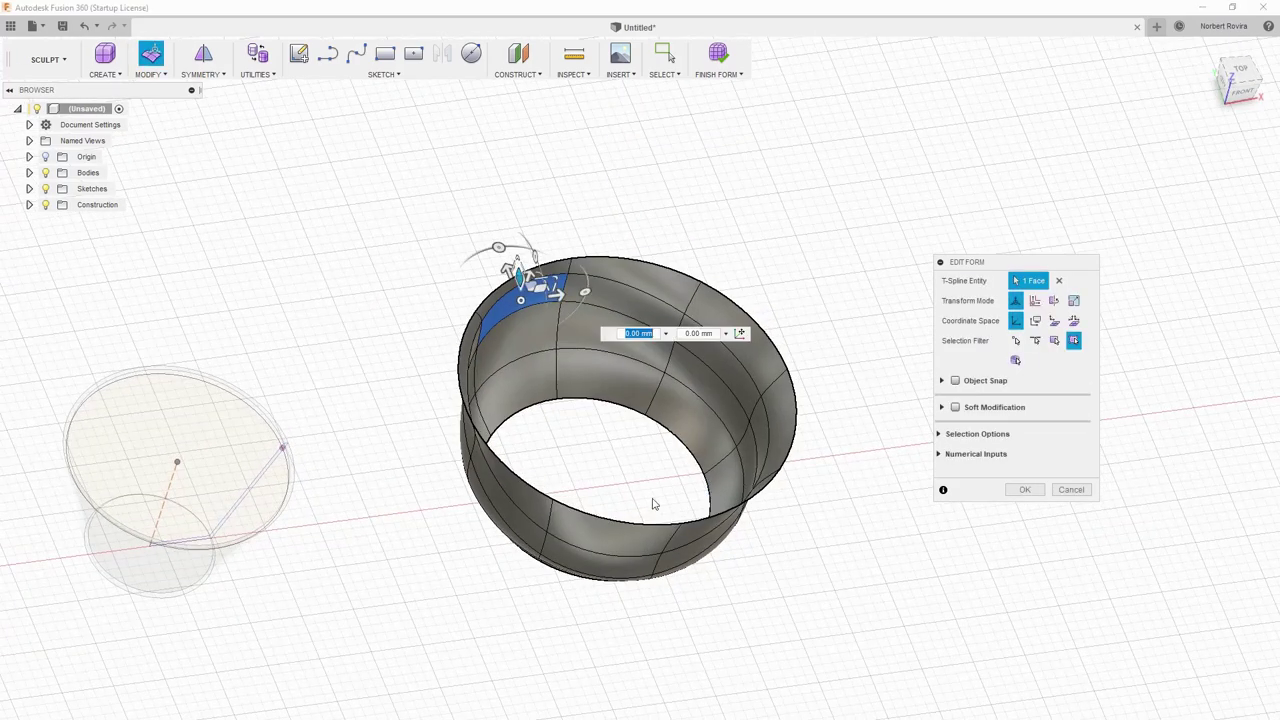
click(813, 311)
click(716, 395)
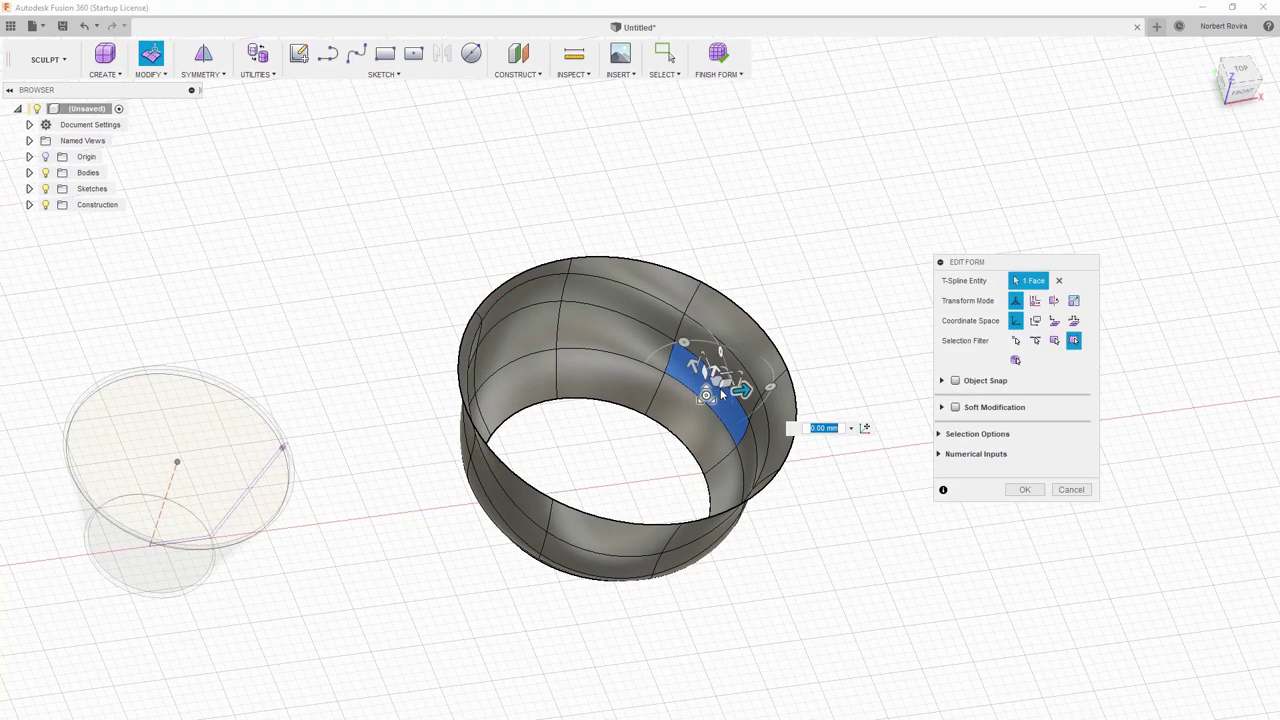
mouse_move(735, 398)
shift+middle_down()
mouse_move(800, 306)
mouse_move(846, 374)
shift+middle_up()
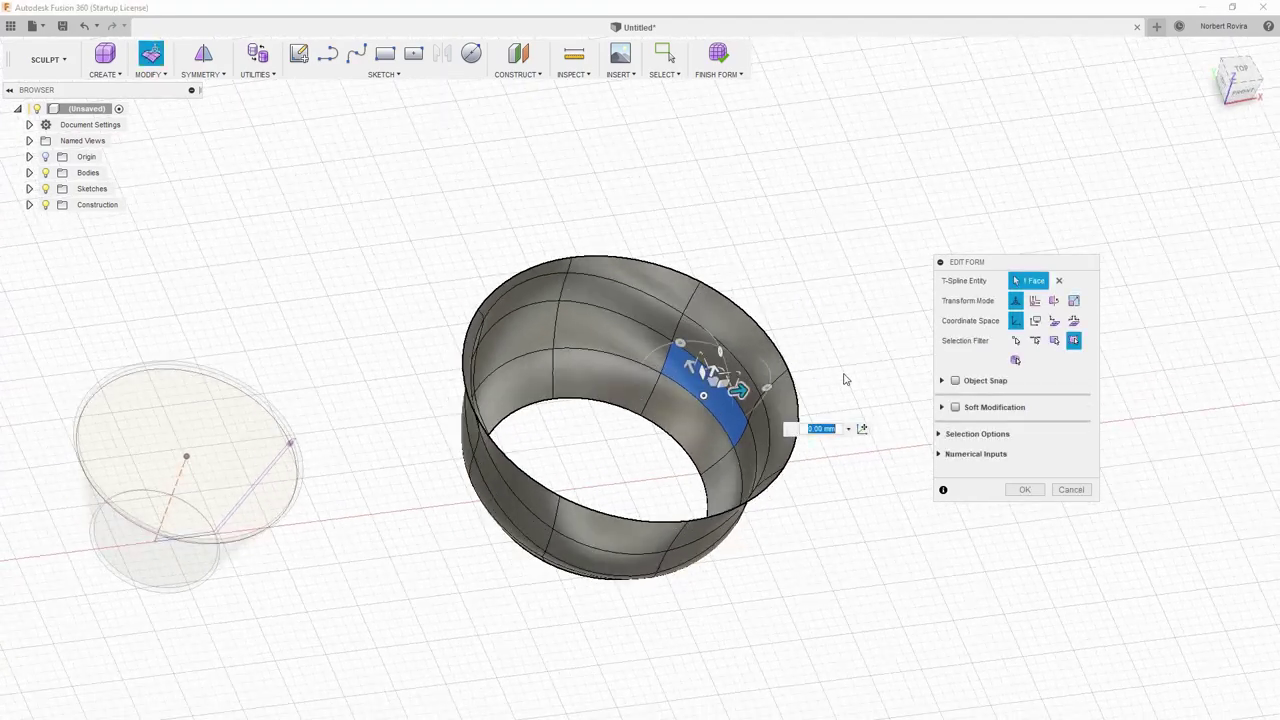
click(732, 378)
Step: Move the selected wall edges -5 mm inward toward the centre and commit the form edit
click(667, 355)
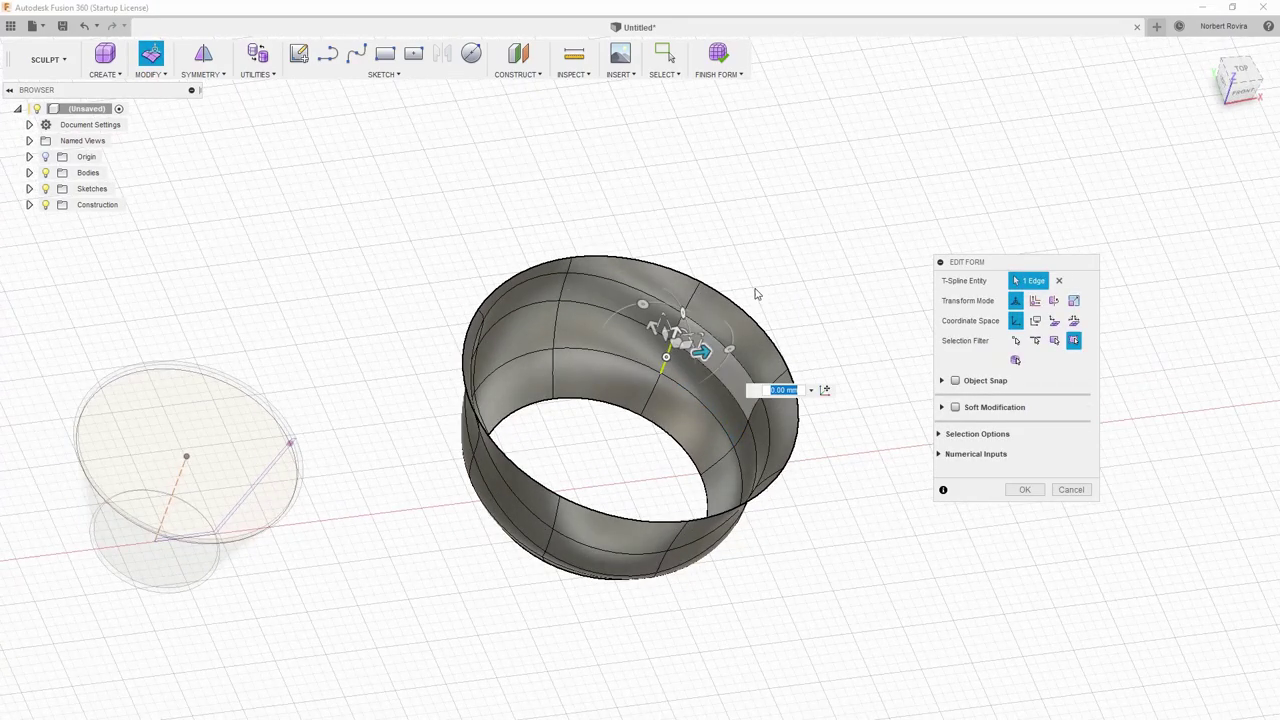
shift+middle_drag(757, 289, 786, 257)
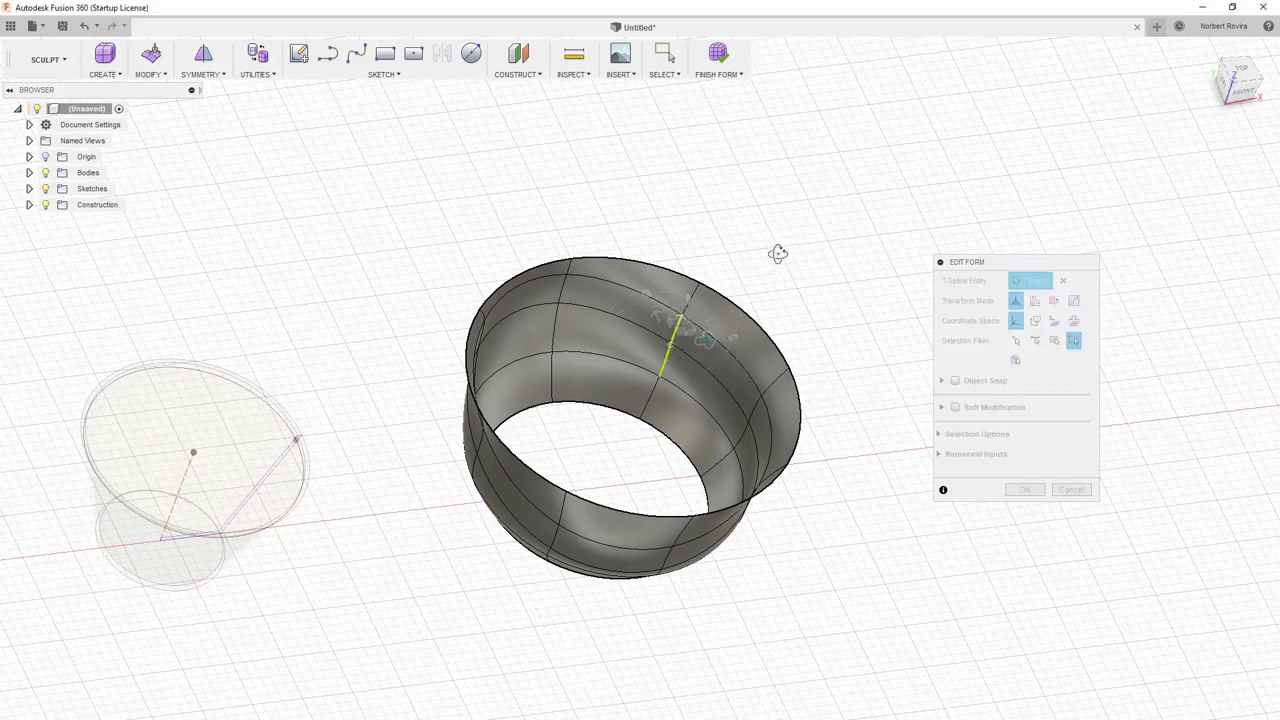
shift+middle_drag(699, 316, 760, 296)
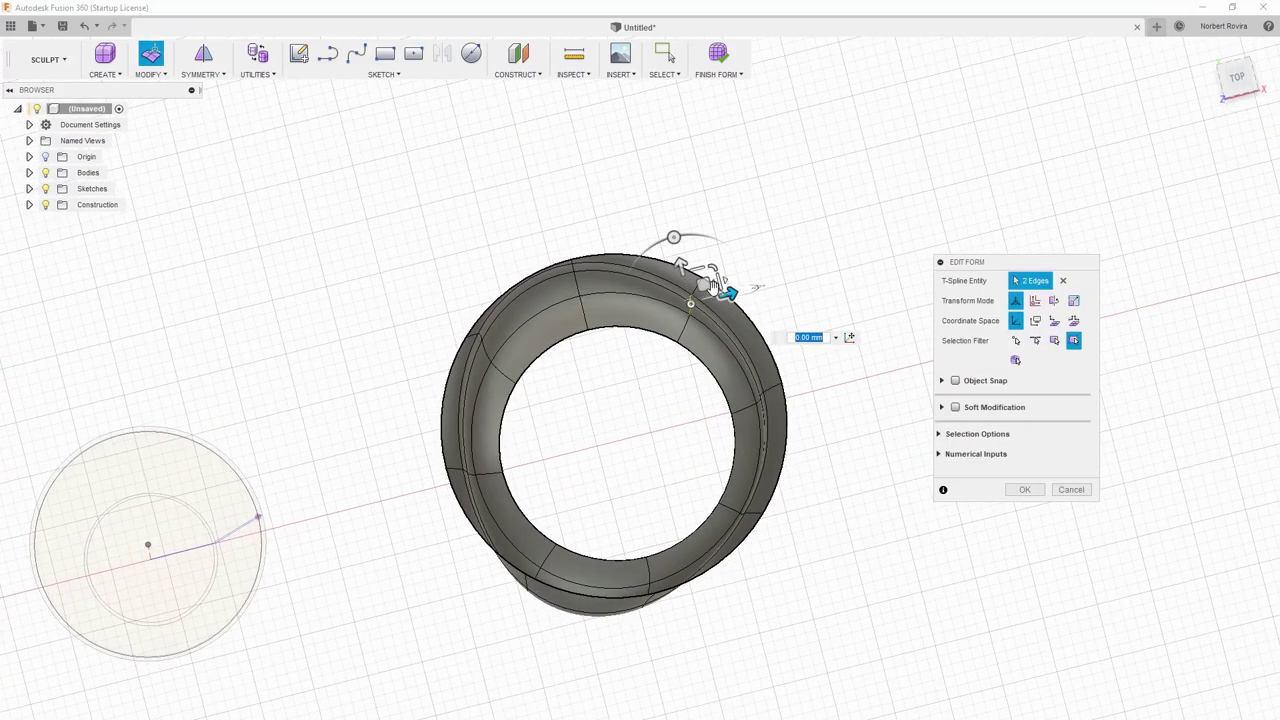
drag(680, 263, 686, 329)
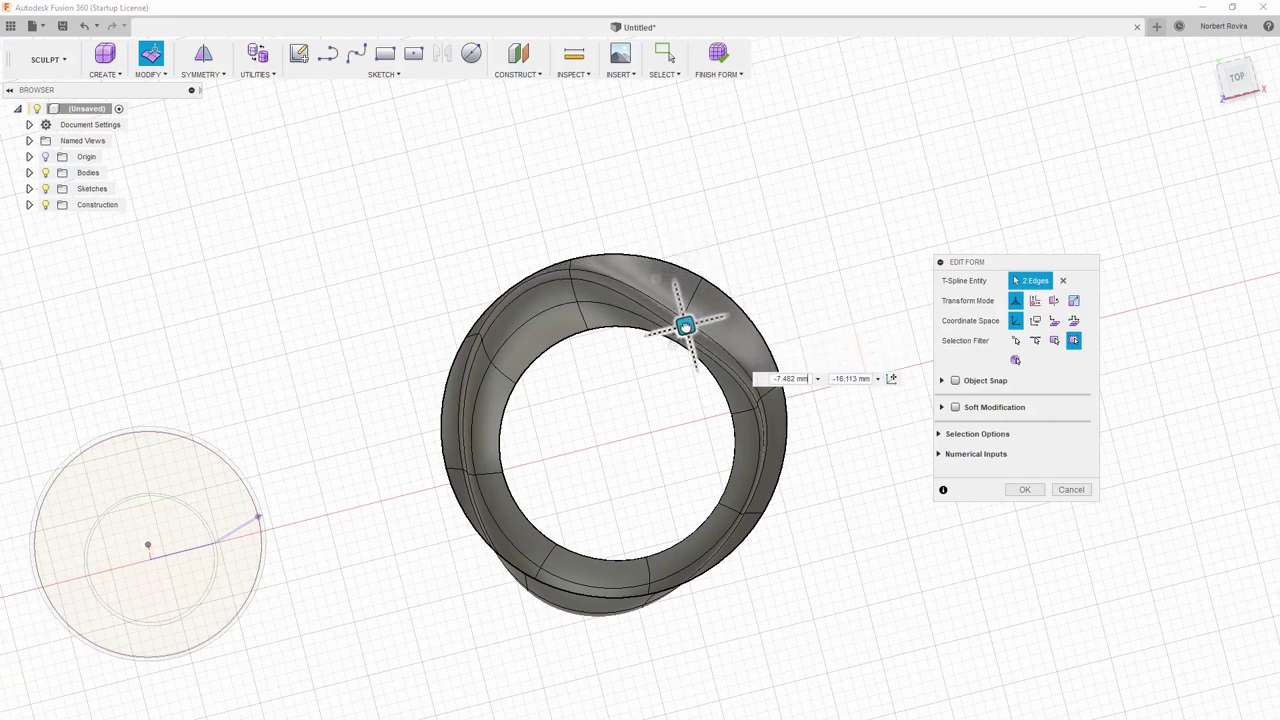
mouse_move(777, 597)
shift+middle_down()
mouse_move(774, 553)
mouse_move(724, 554)
shift+middle_up()
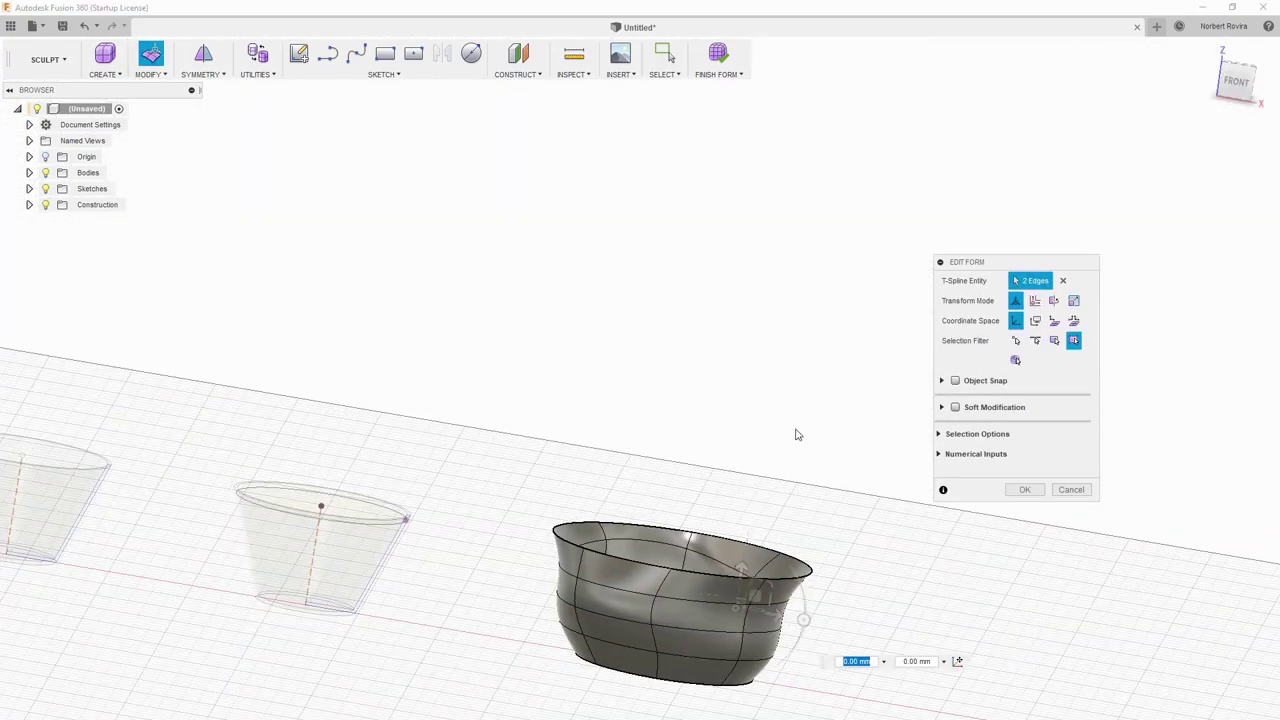
click(1025, 489)
mouse_move(837, 471)
shift+middle_down()
mouse_move(747, 449)
mouse_move(740, 480)
shift+middle_up()
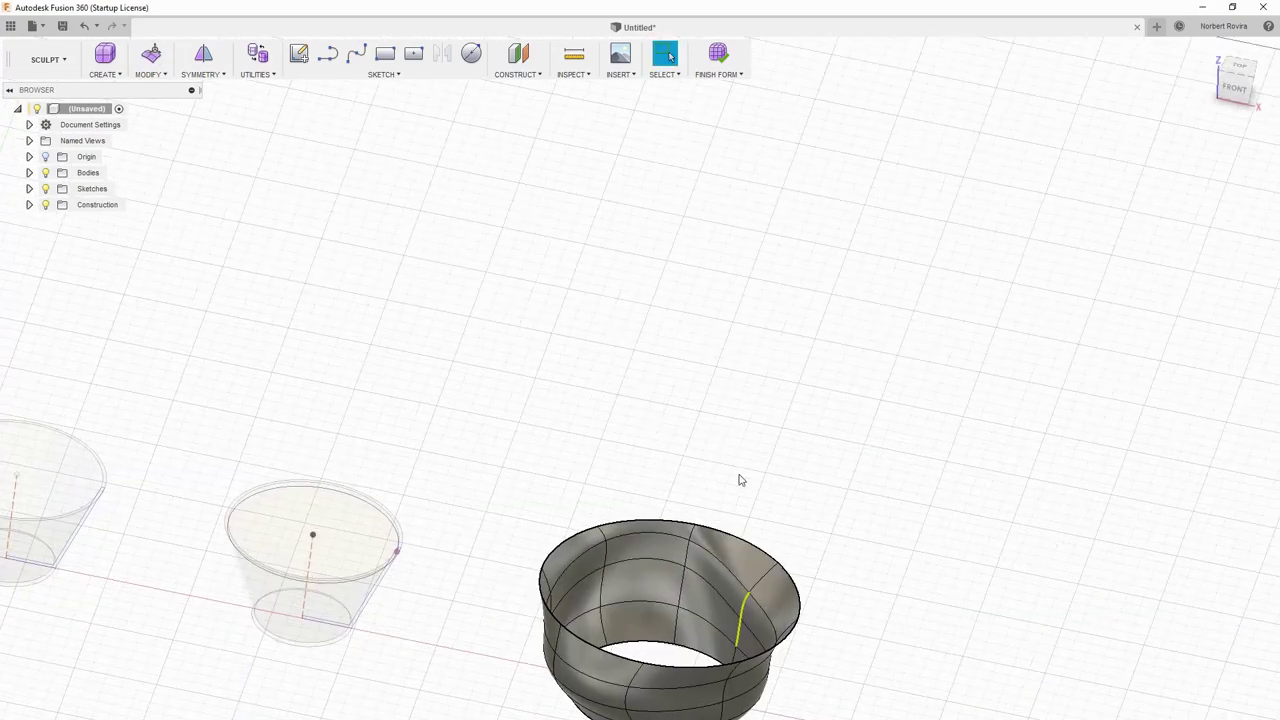
shift+middle_drag(841, 567, 664, 465)
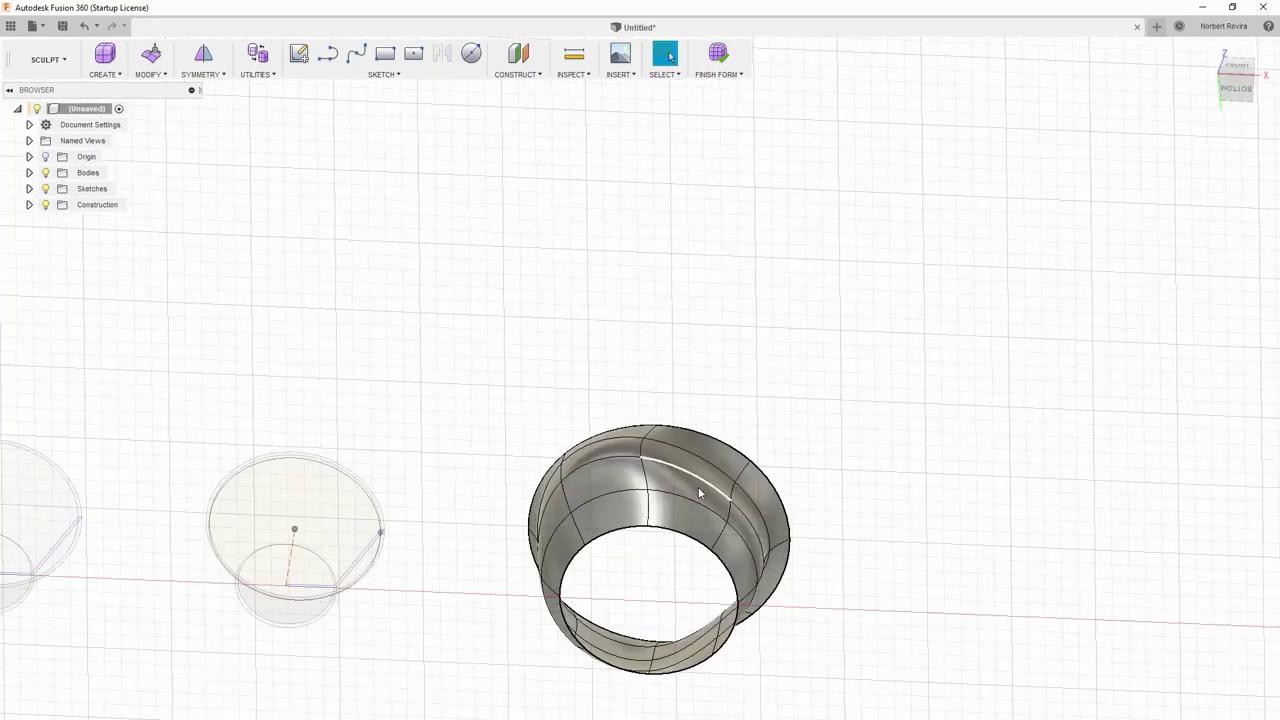
Step: Fill the bowl's bottom opening using Fill Hole in Reduced Star mode
click(150, 77)
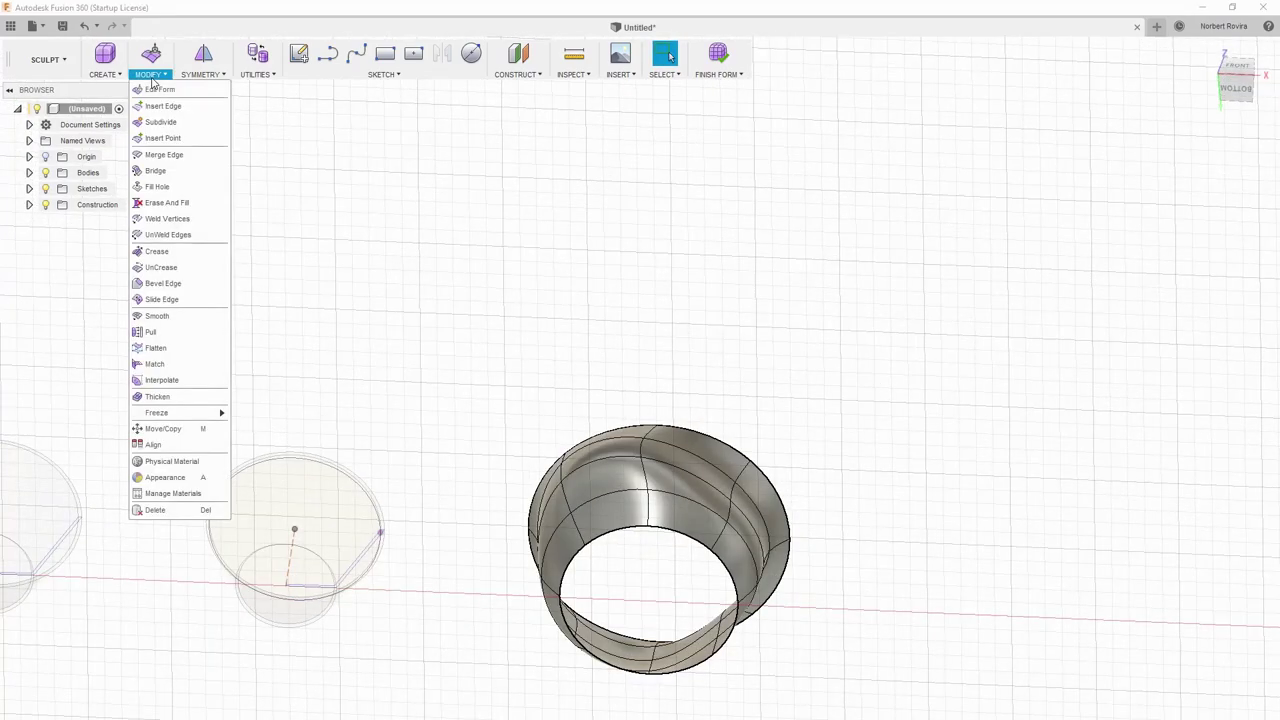
click(185, 187)
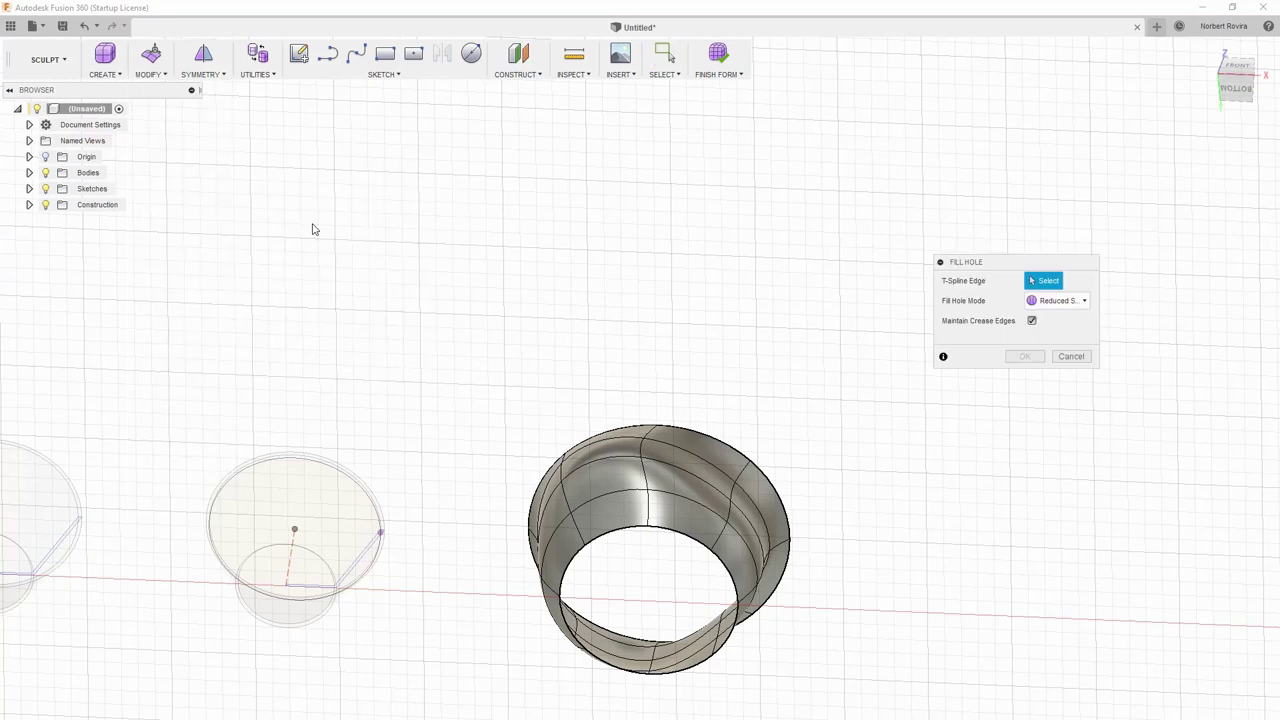
click(673, 534)
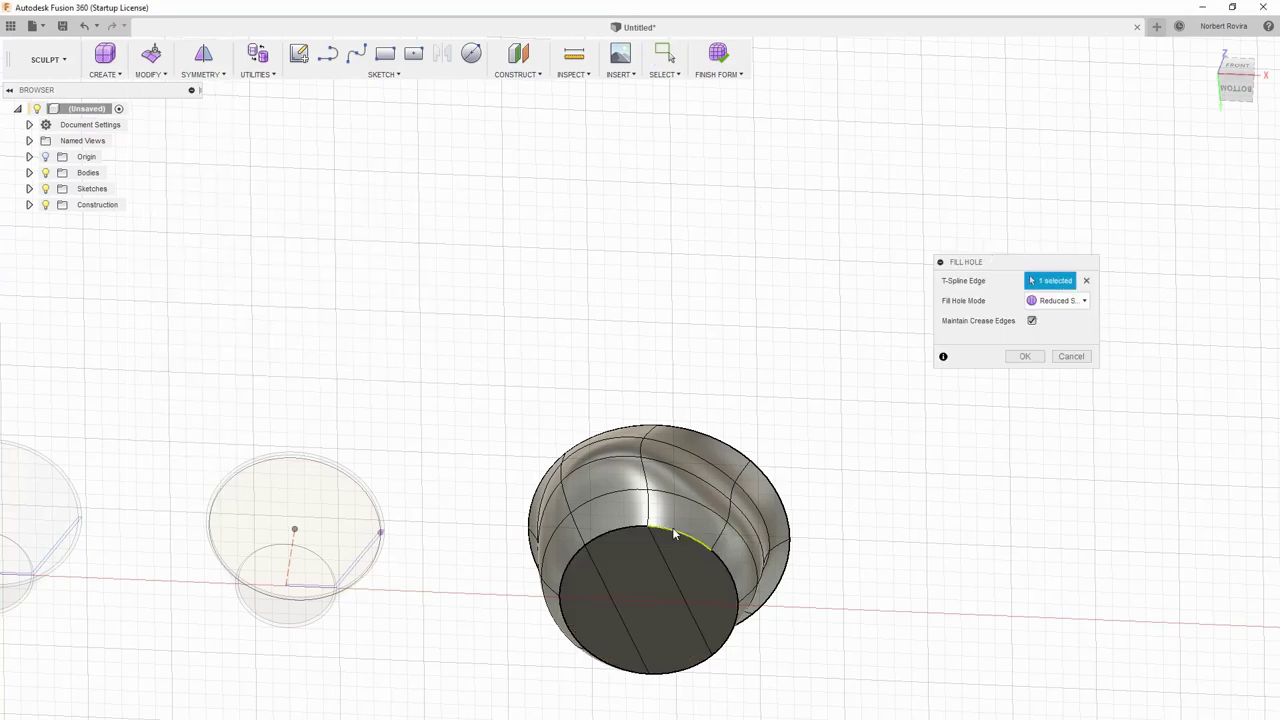
shift+middle_drag(768, 338, 775, 420)
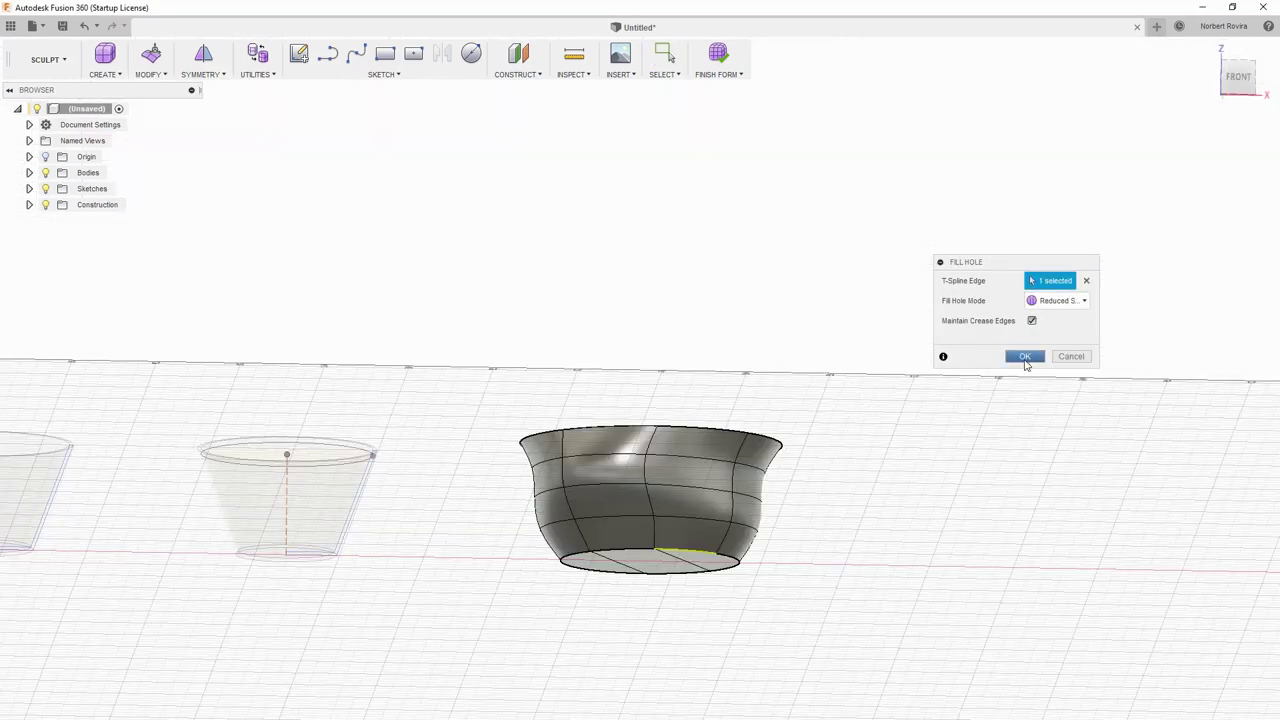
click(1025, 356)
mouse_move(657, 366)
shift+middle_down()
mouse_move(634, 374)
mouse_move(632, 401)
shift+middle_up()
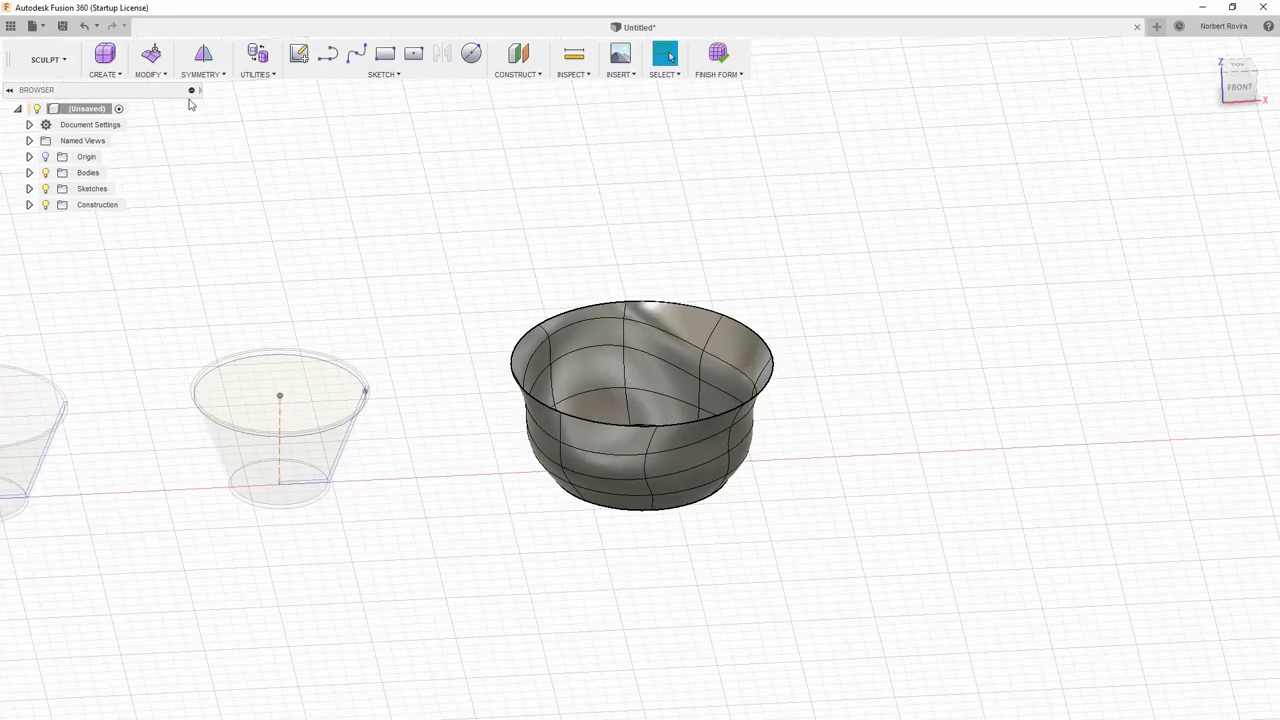
click(148, 74)
Step: Thicken the bowl T-Spline body to a 2.00 mm sharp, normal wall
click(113, 79)
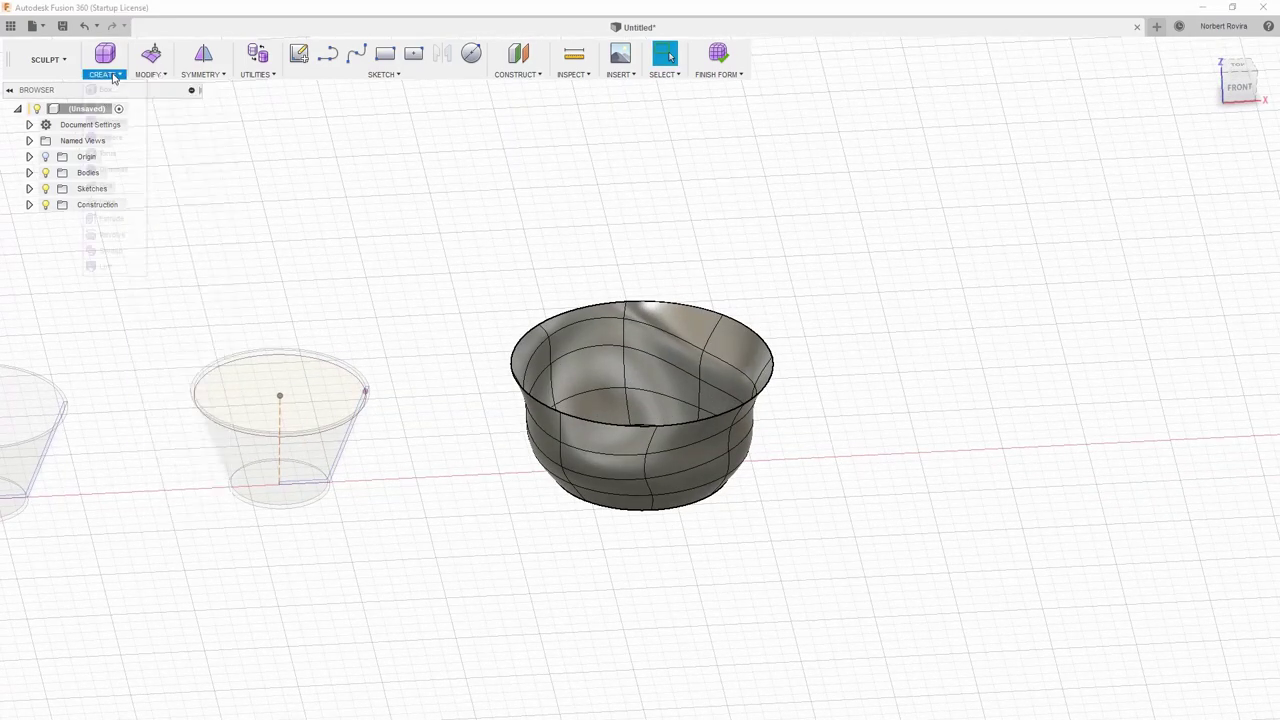
click(148, 74)
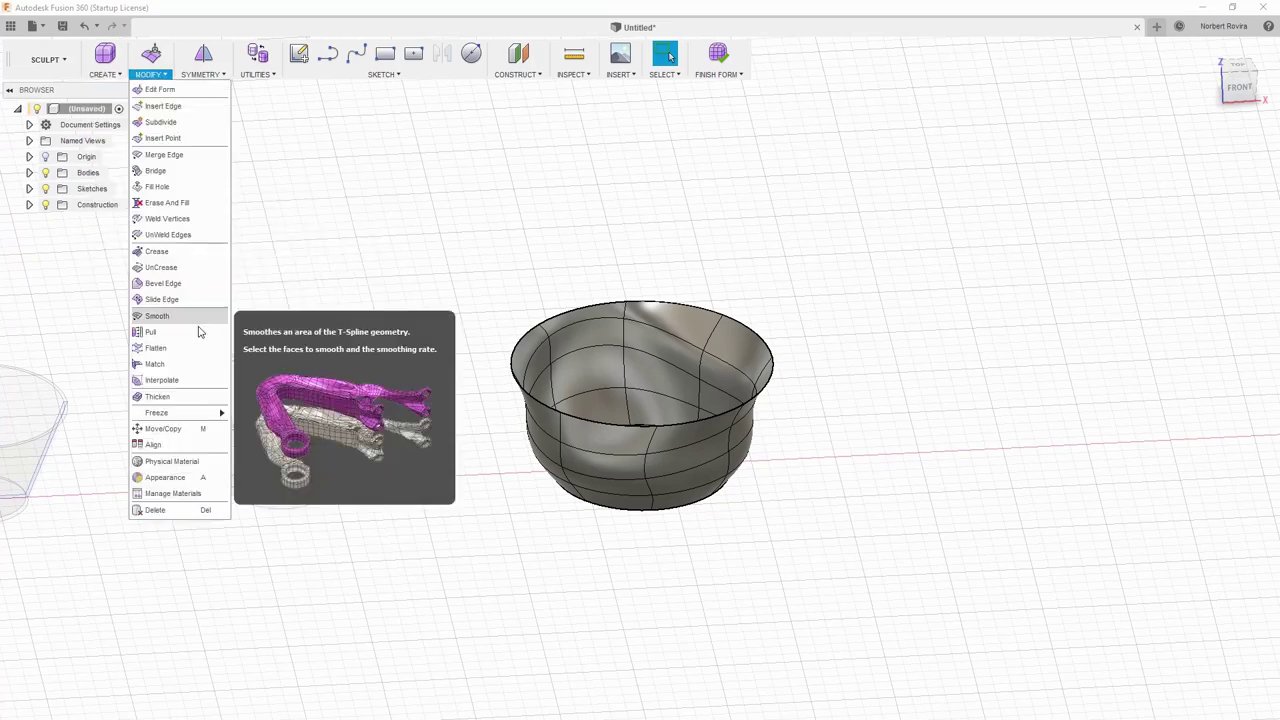
click(195, 396)
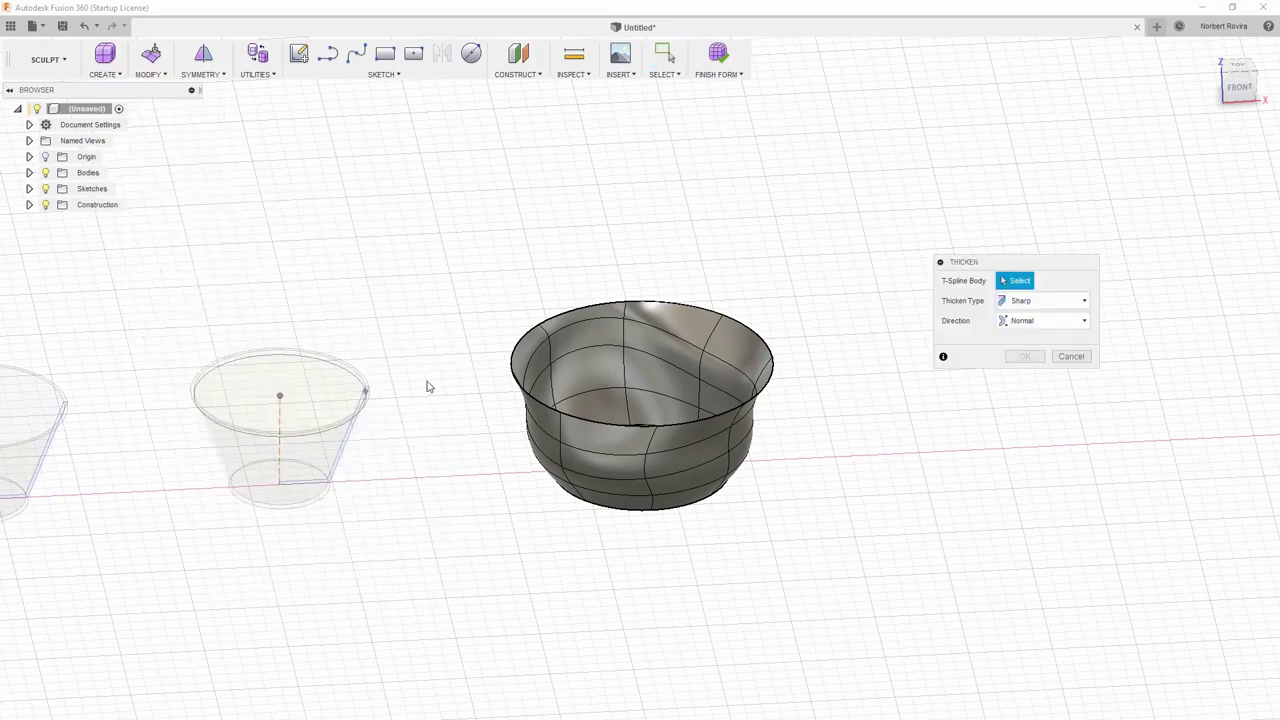
click(718, 444)
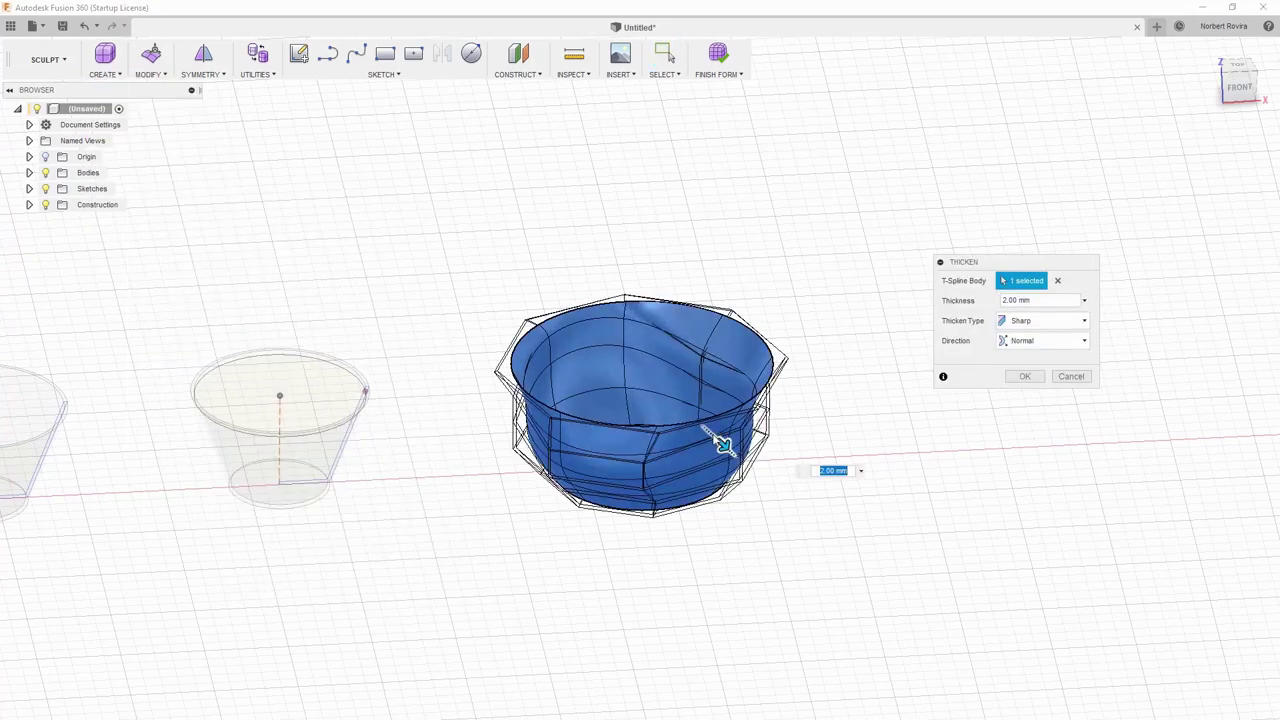
click(1025, 377)
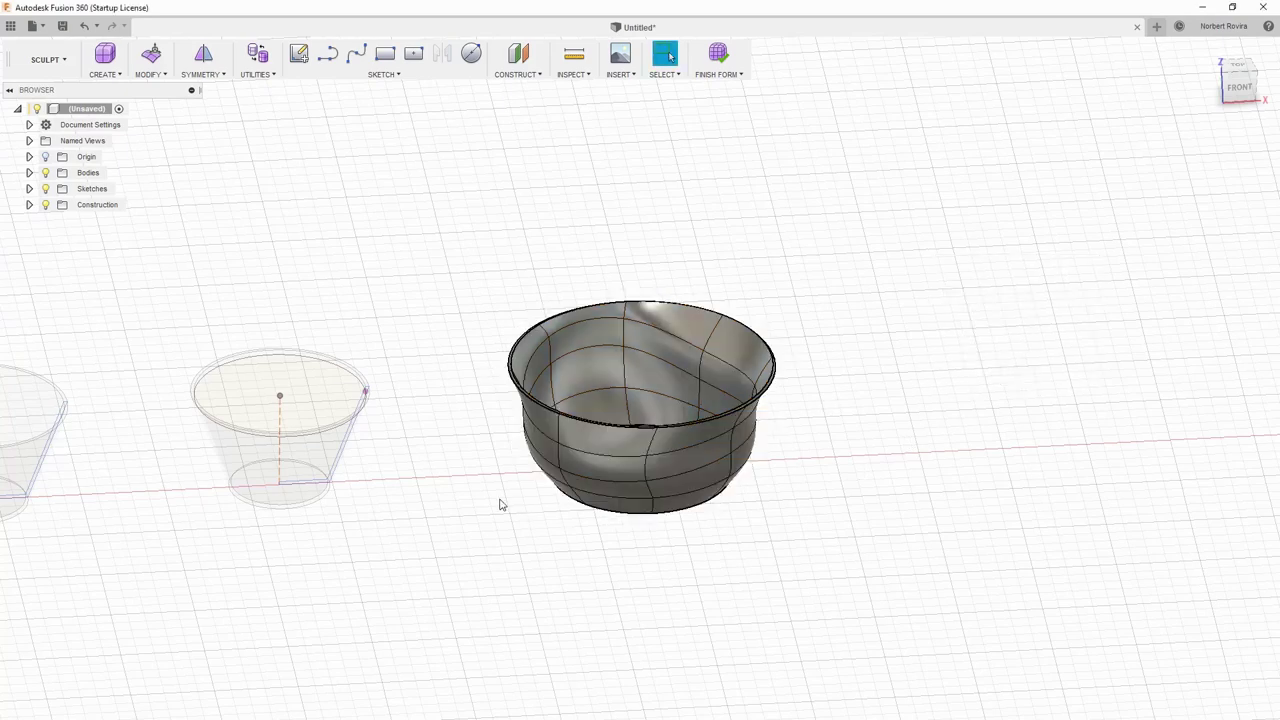
shift+middle_drag(501, 505, 575, 261)
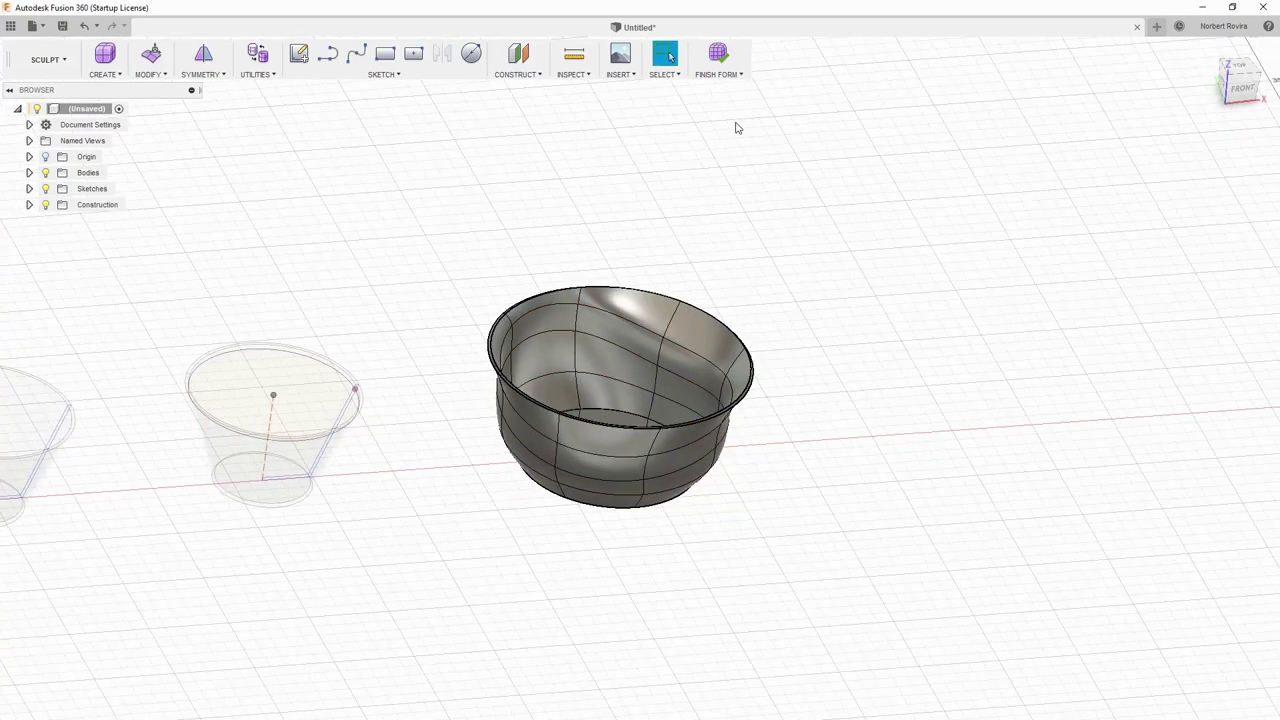
mouse_move(790, 442)
shift+middle_down()
mouse_move(766, 457)
mouse_move(778, 333)
shift+middle_up()
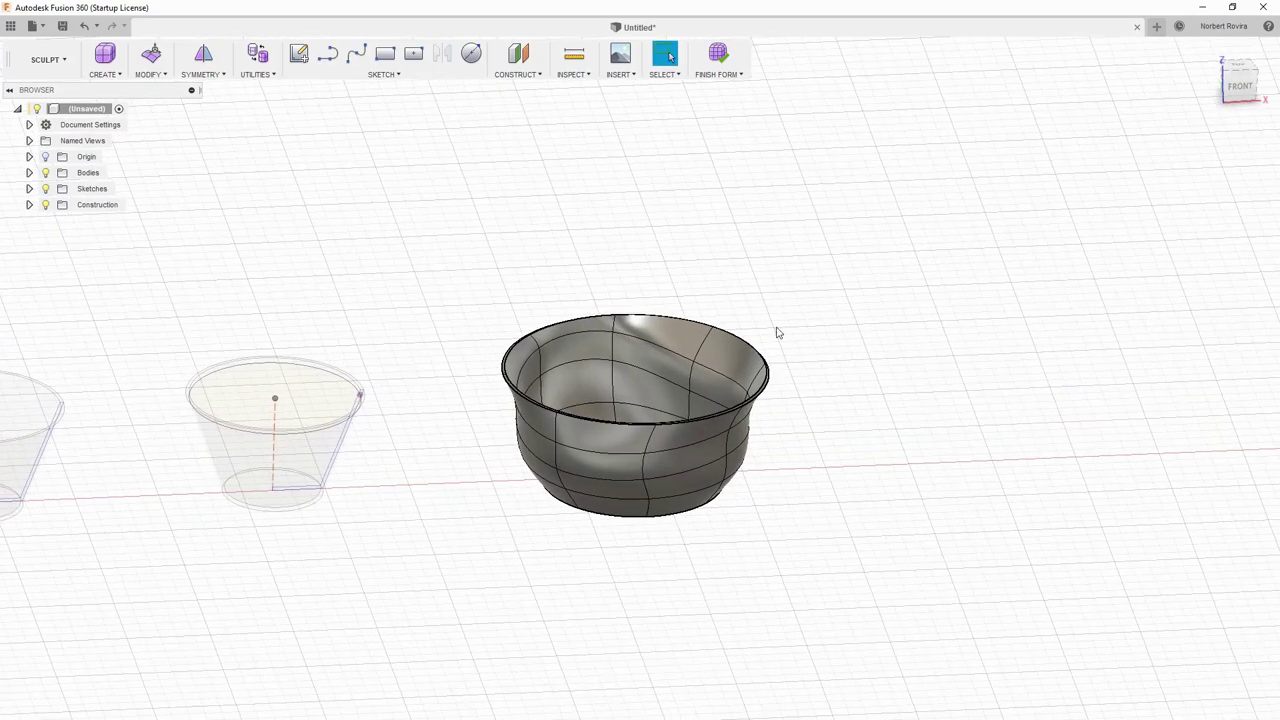
Step: Finish the form and return to solid modeling with all five cups in view
click(720, 55)
scroll(286, 334, down, 5)
mouse_move(286, 334)
middle_down()
mouse_move(538, 385)
mouse_move(354, 357)
mouse_move(369, 431)
mouse_move(317, 268)
middle_up()
scroll(397, 463, up, 3)
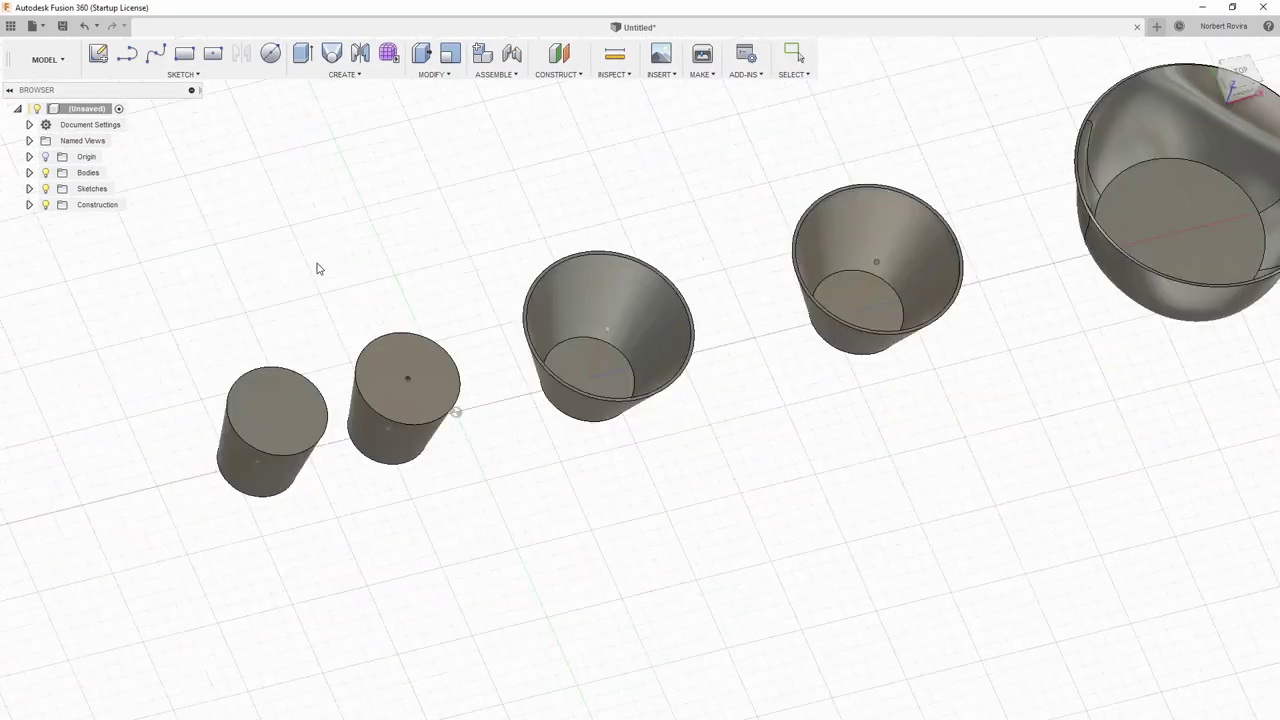
Step: Shell both cylinders through their top faces with a 2 mm inside thickness
key(s)
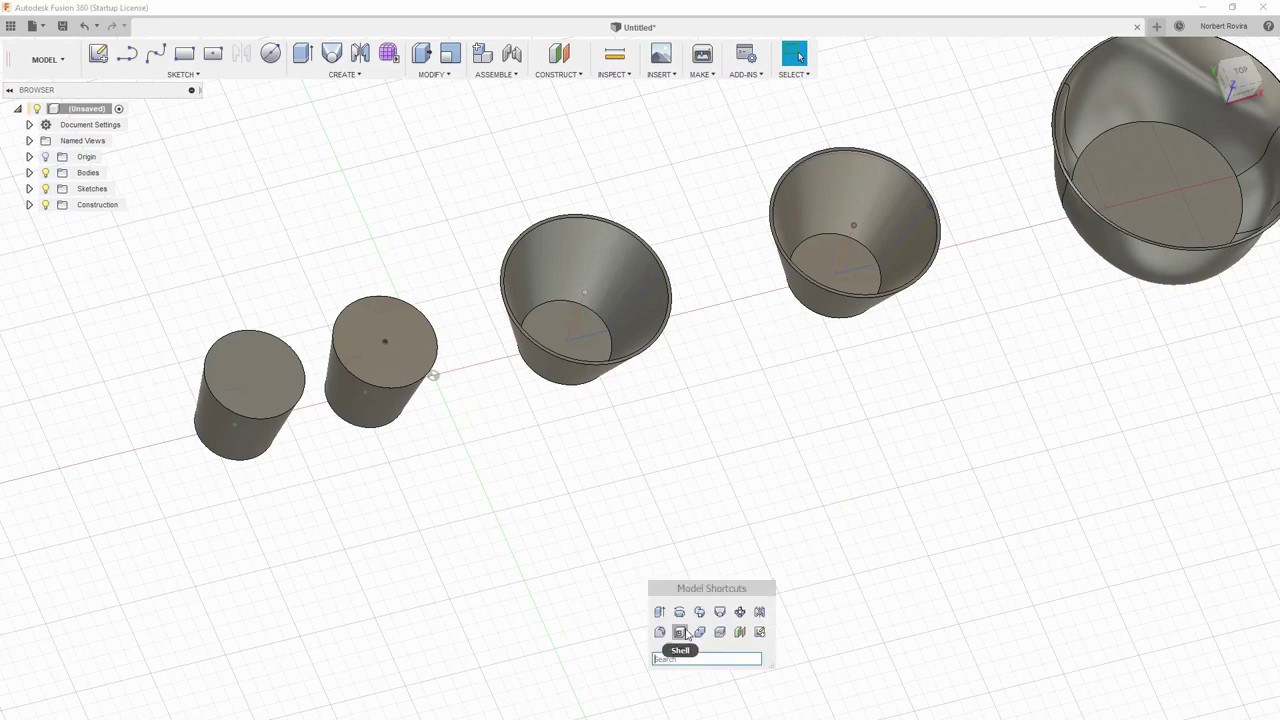
click(738, 634)
click(263, 384)
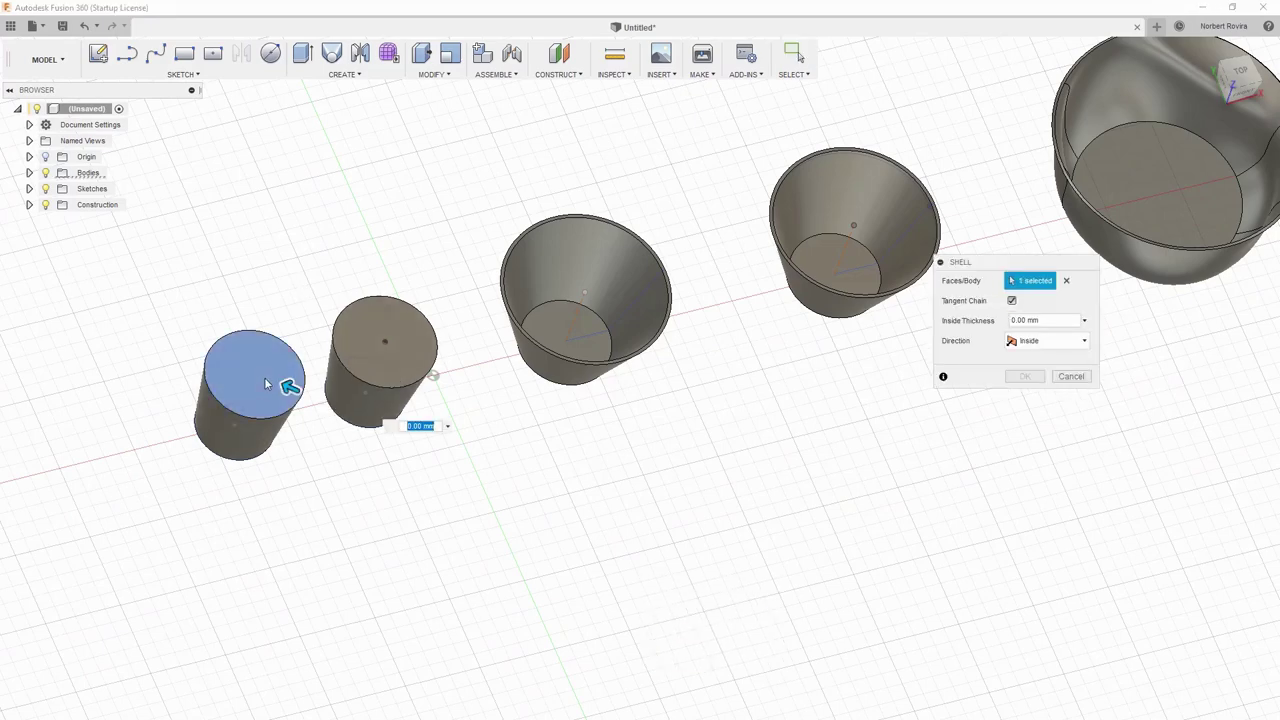
text(2)
click(405, 348)
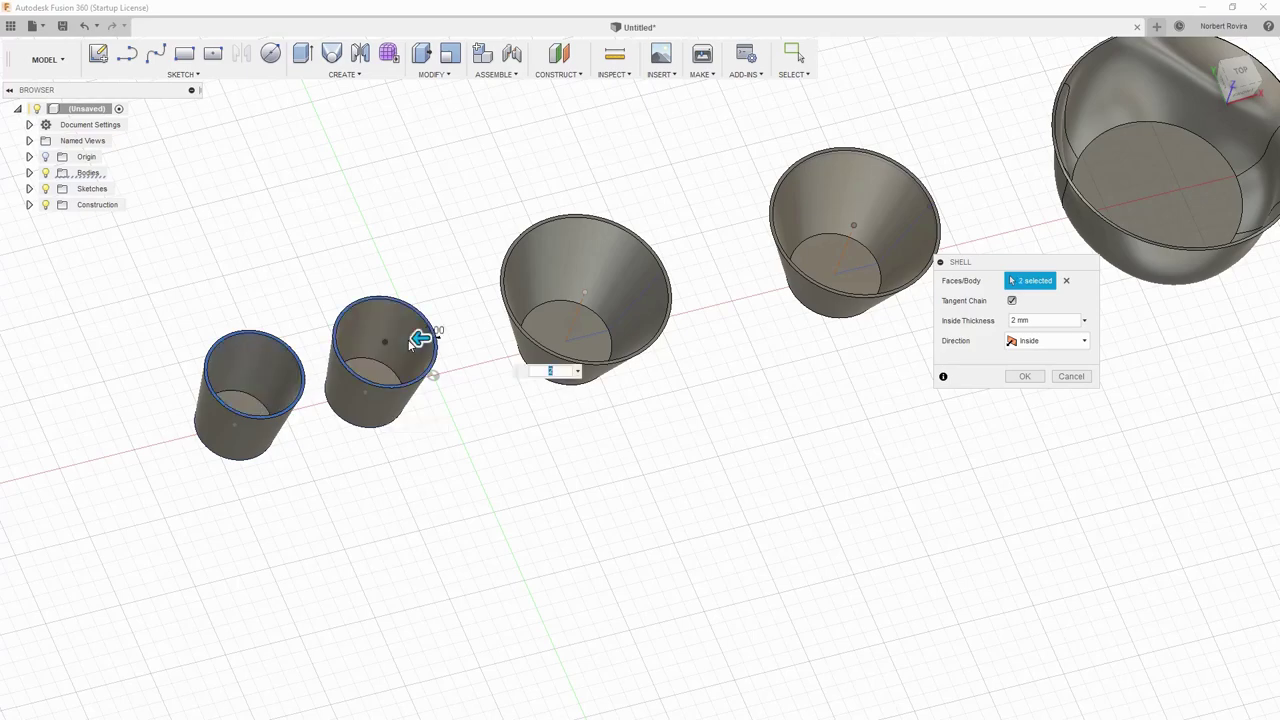
click(1027, 376)
scroll(617, 451, down, 2)
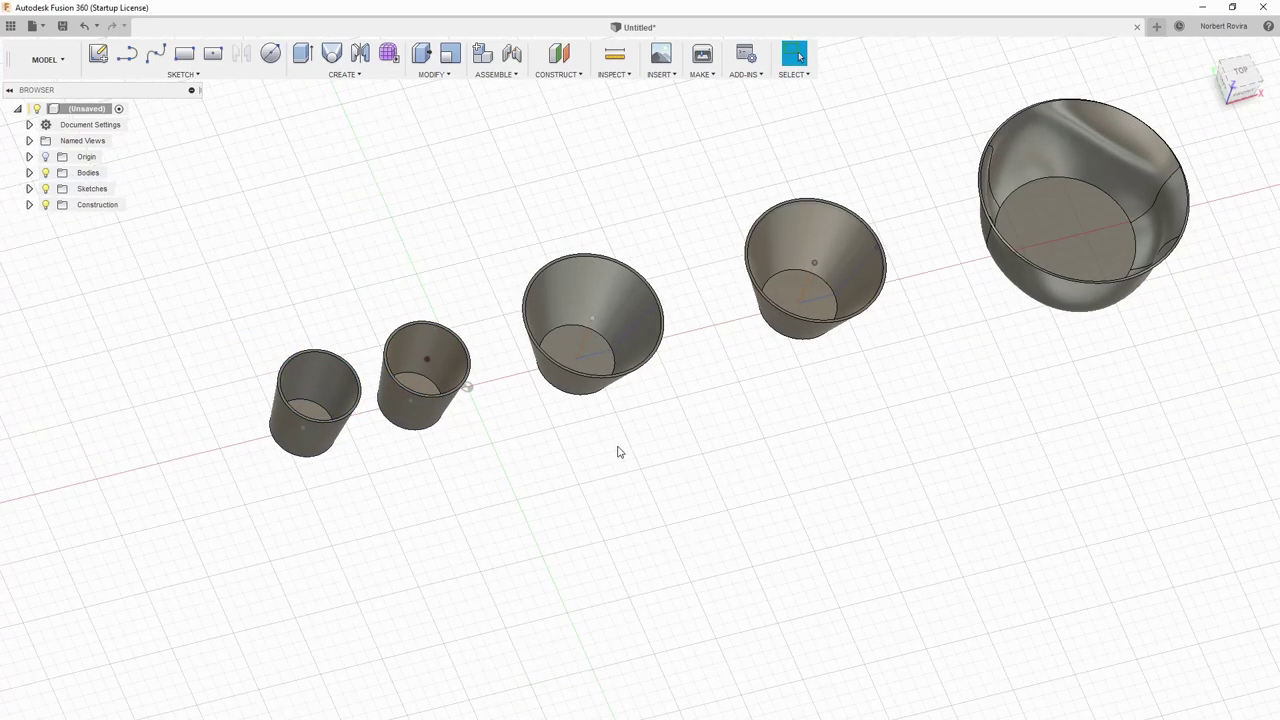
mouse_move(617, 451)
shift+middle_down()
mouse_move(814, 461)
mouse_move(823, 423)
mouse_move(747, 449)
shift+middle_up()
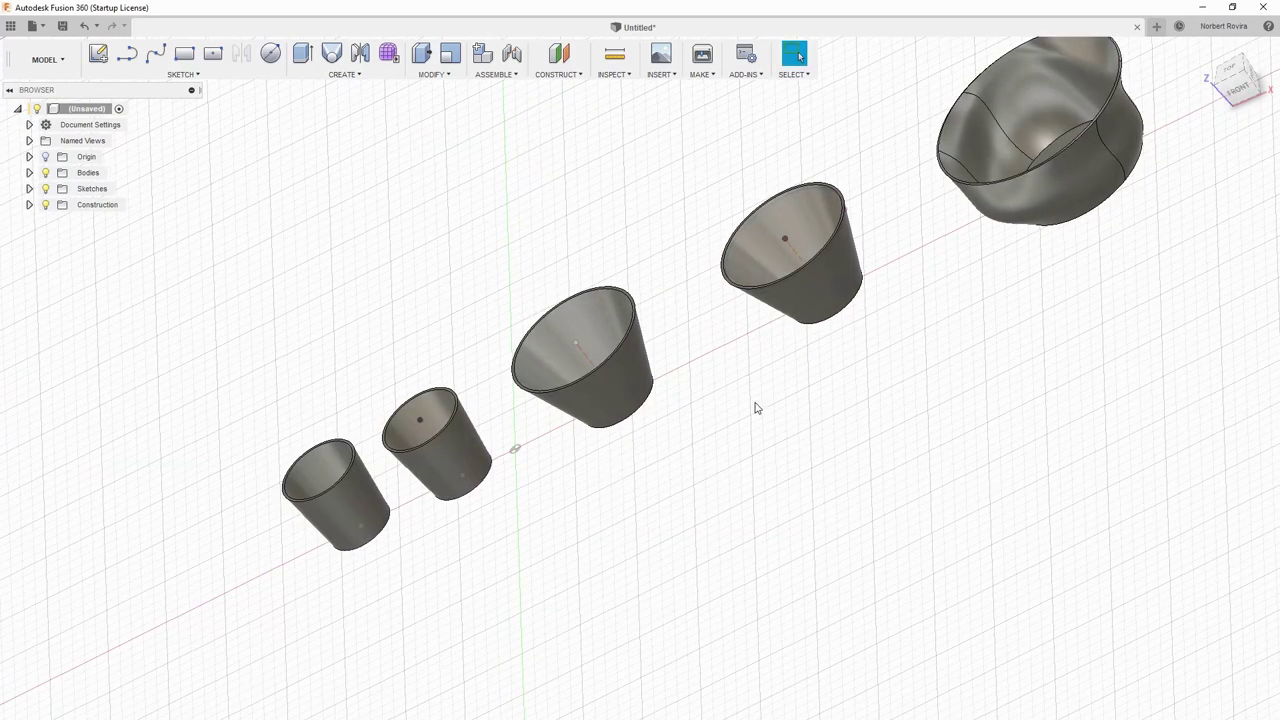
click(1238, 90)
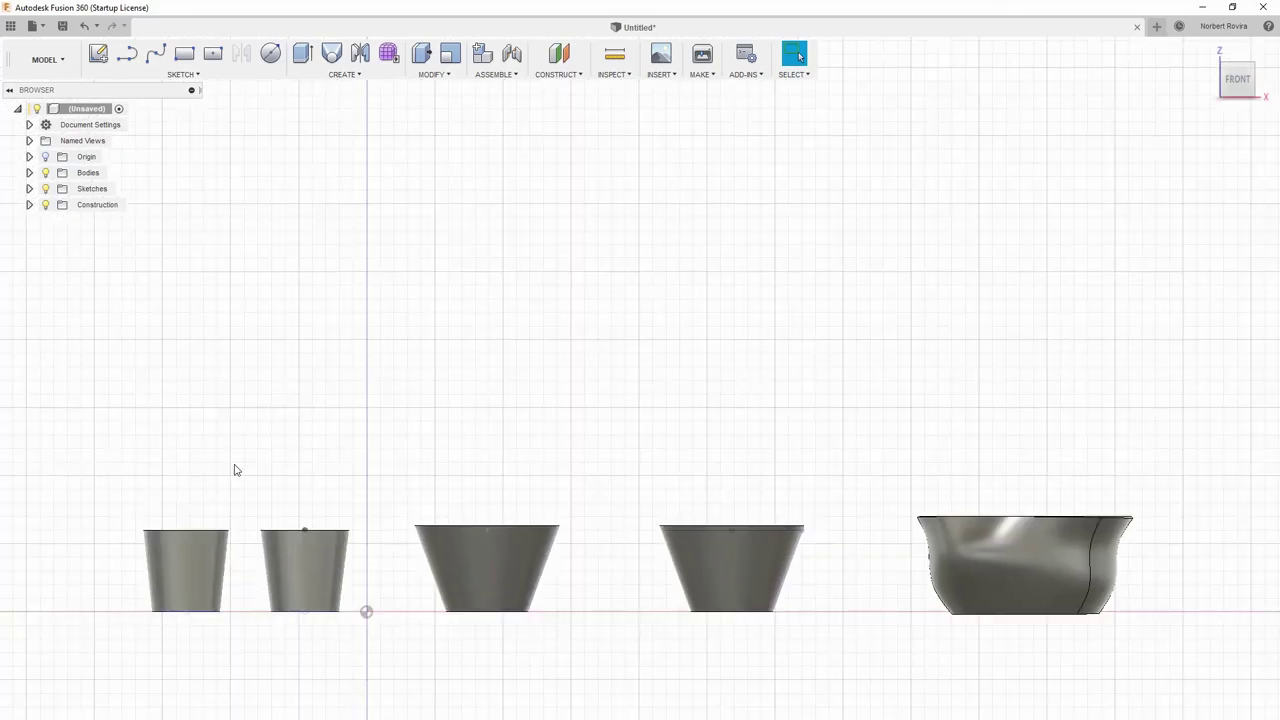
scroll(297, 500, up, 3)
scroll(291, 486, up, 2)
mouse_move(291, 486)
middle_down()
mouse_move(337, 423)
mouse_move(325, 418)
middle_up()
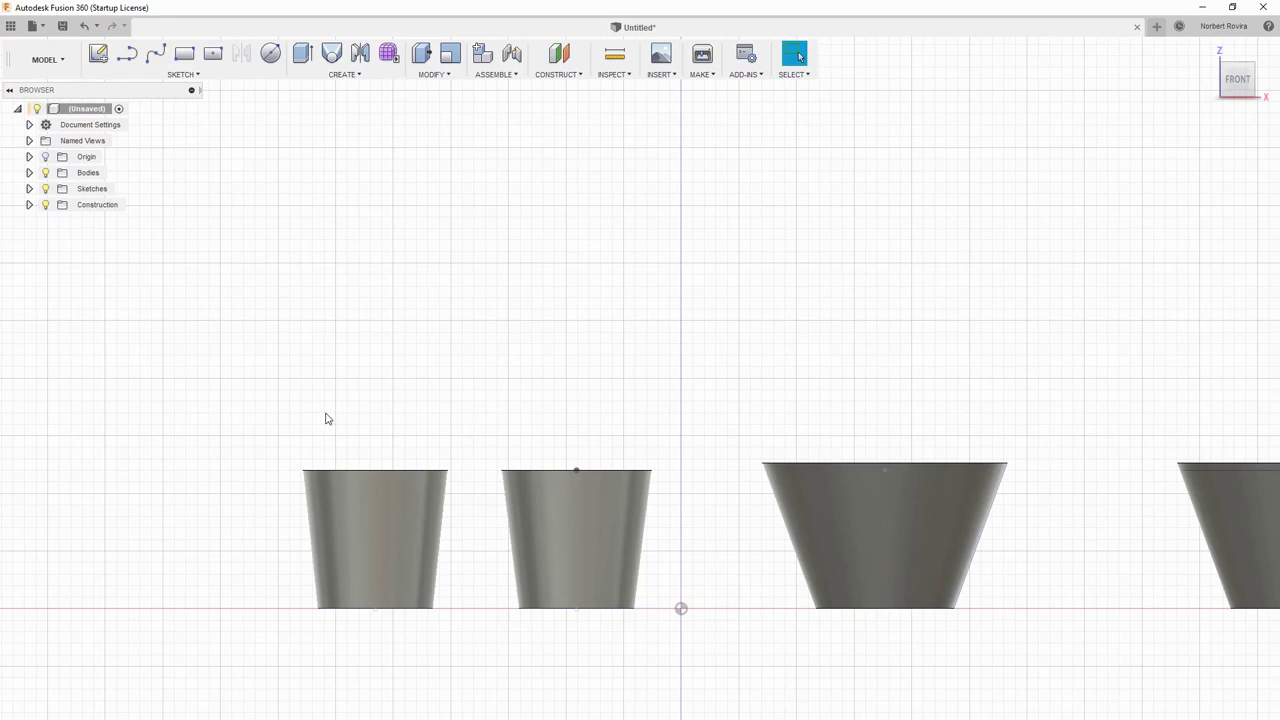
scroll(434, 420, down, 2)
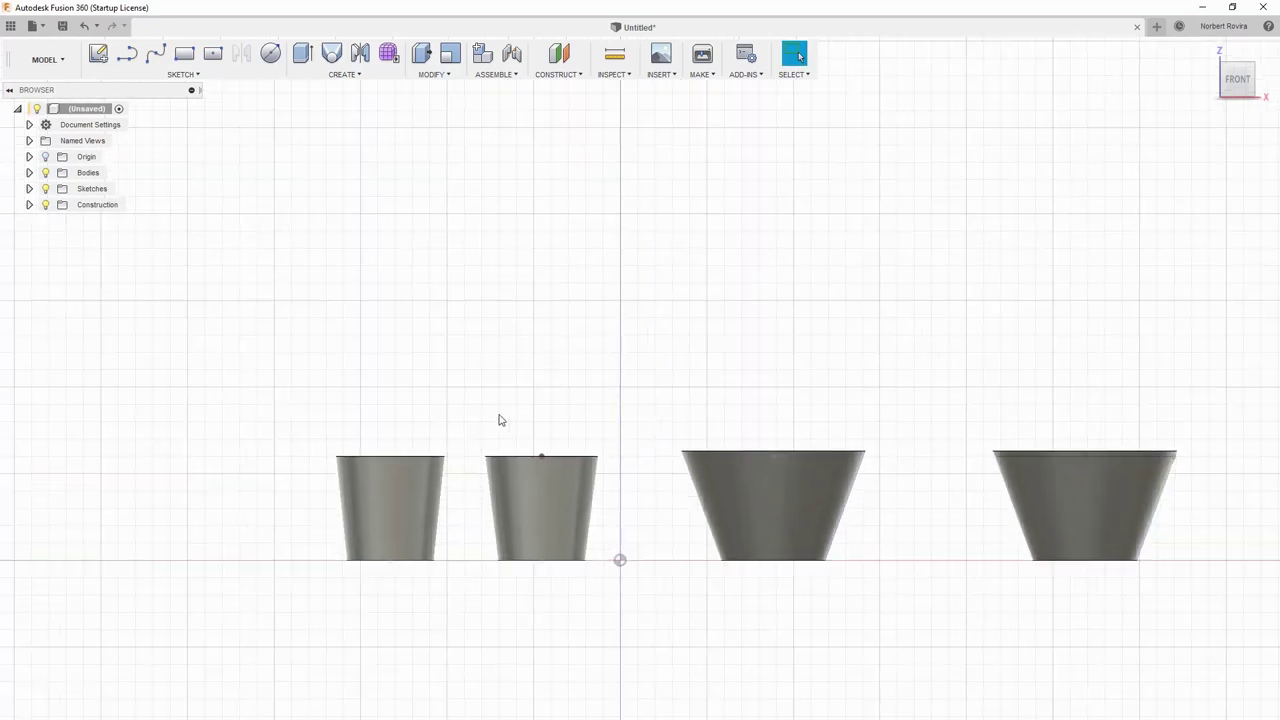
mouse_move(668, 391)
shift+middle_down()
mouse_move(743, 371)
mouse_move(515, 377)
mouse_move(680, 369)
shift+middle_up()
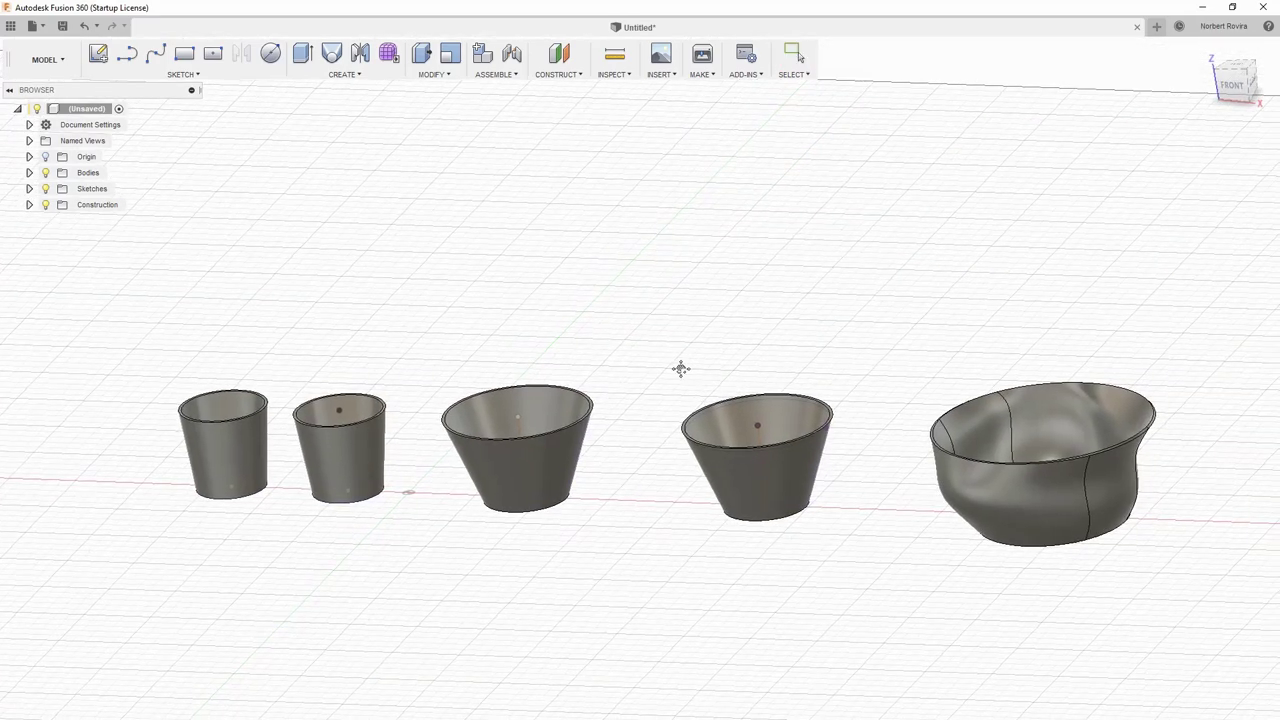
Step: Show the Smooth Glass materials in the appearance library
shift+middle_drag(680, 369, 632, 509)
key(a)
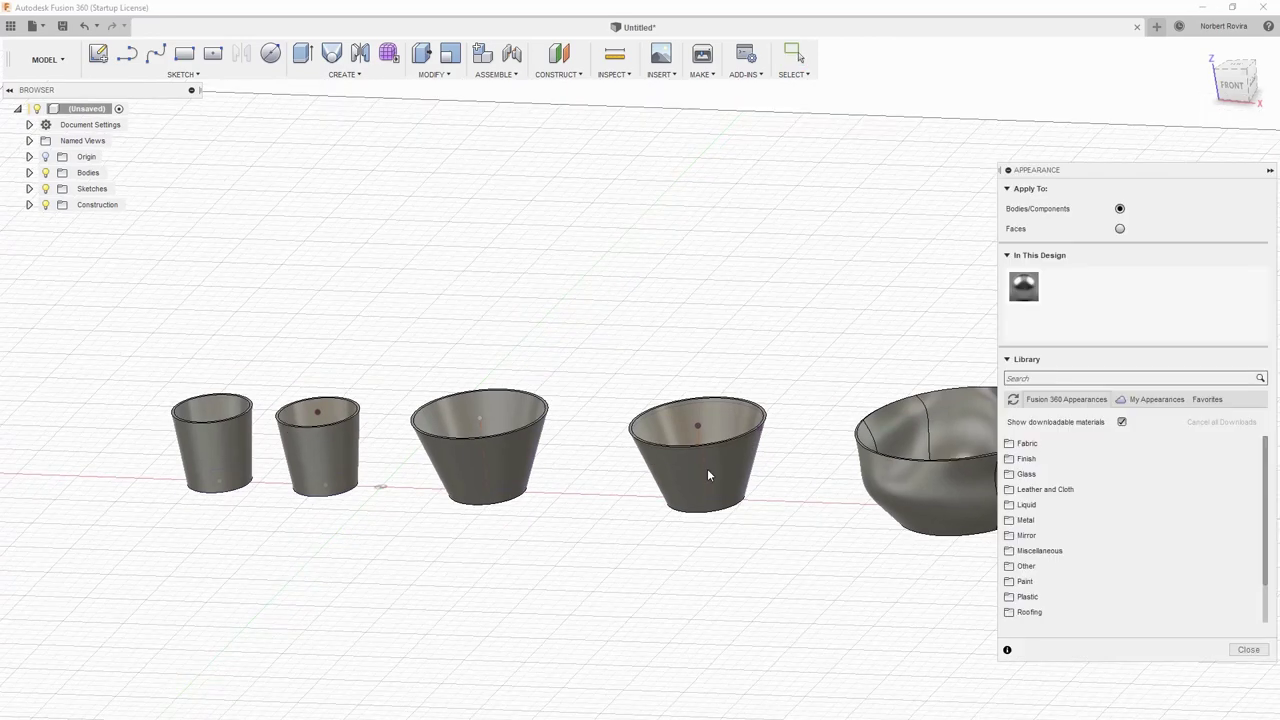
scroll(1108, 540, down, 2)
scroll(1100, 530, up, 2)
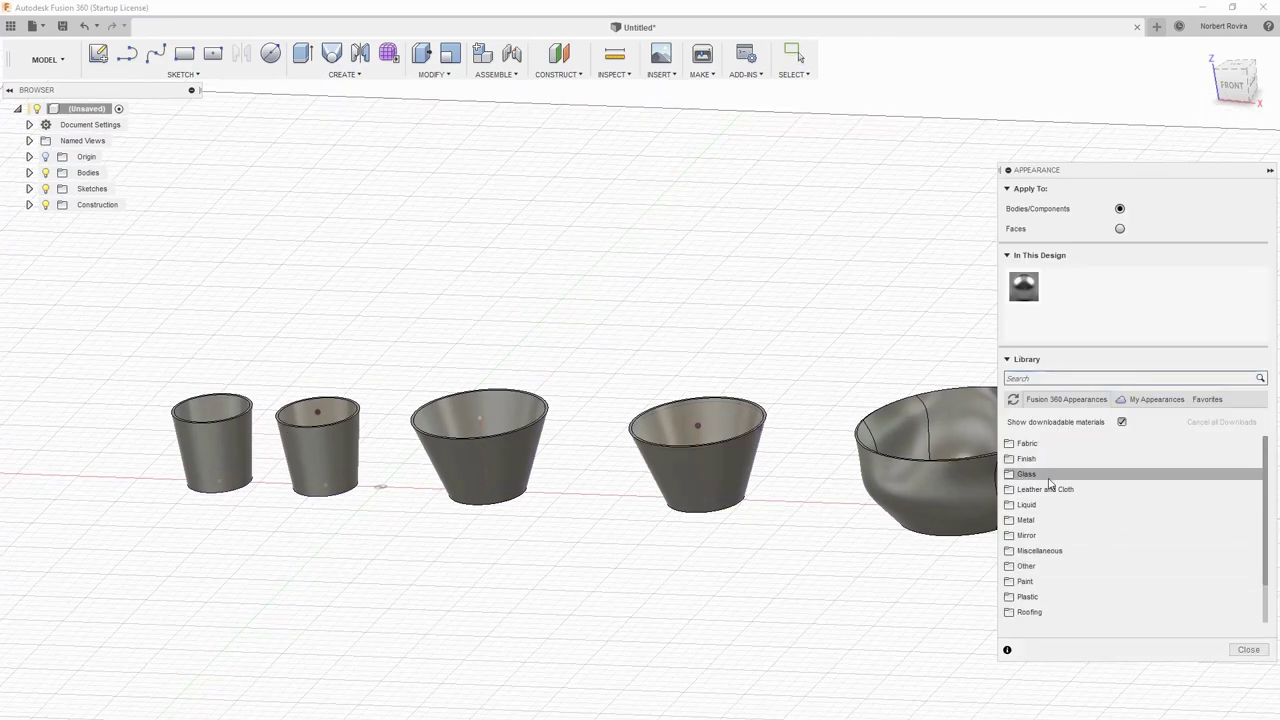
click(1095, 474)
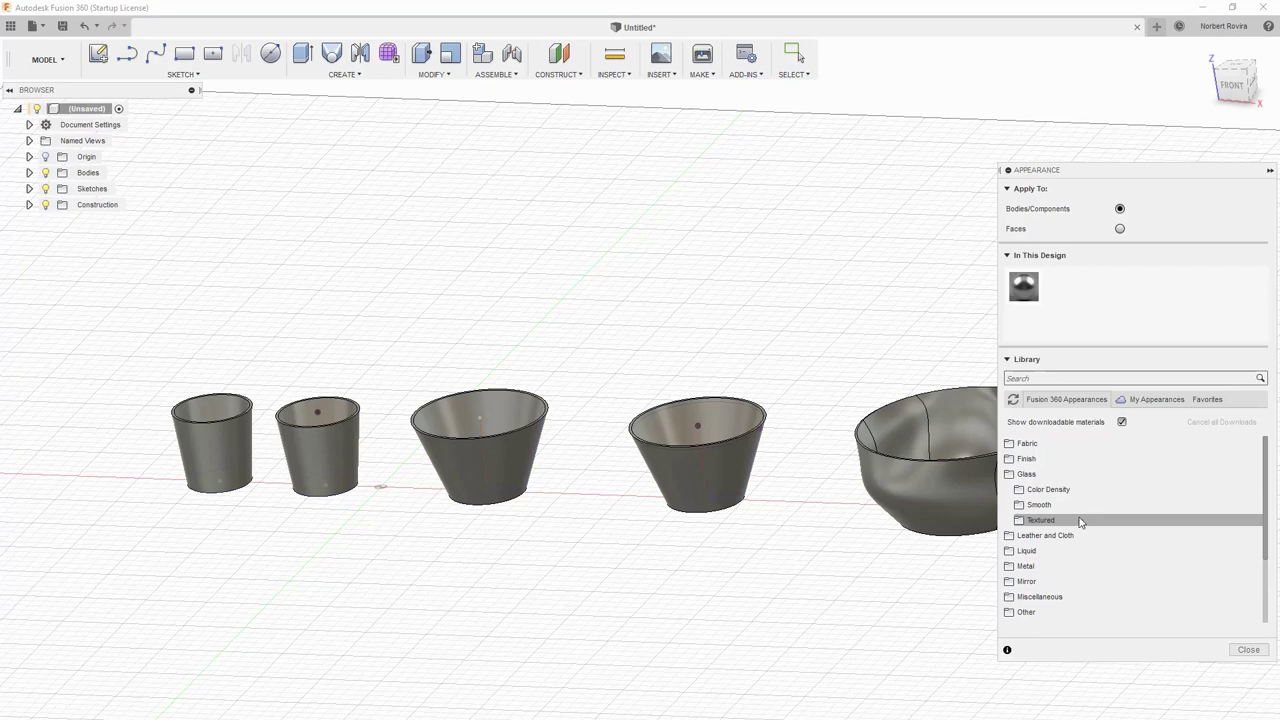
click(1075, 511)
scroll(1110, 520, down, 1)
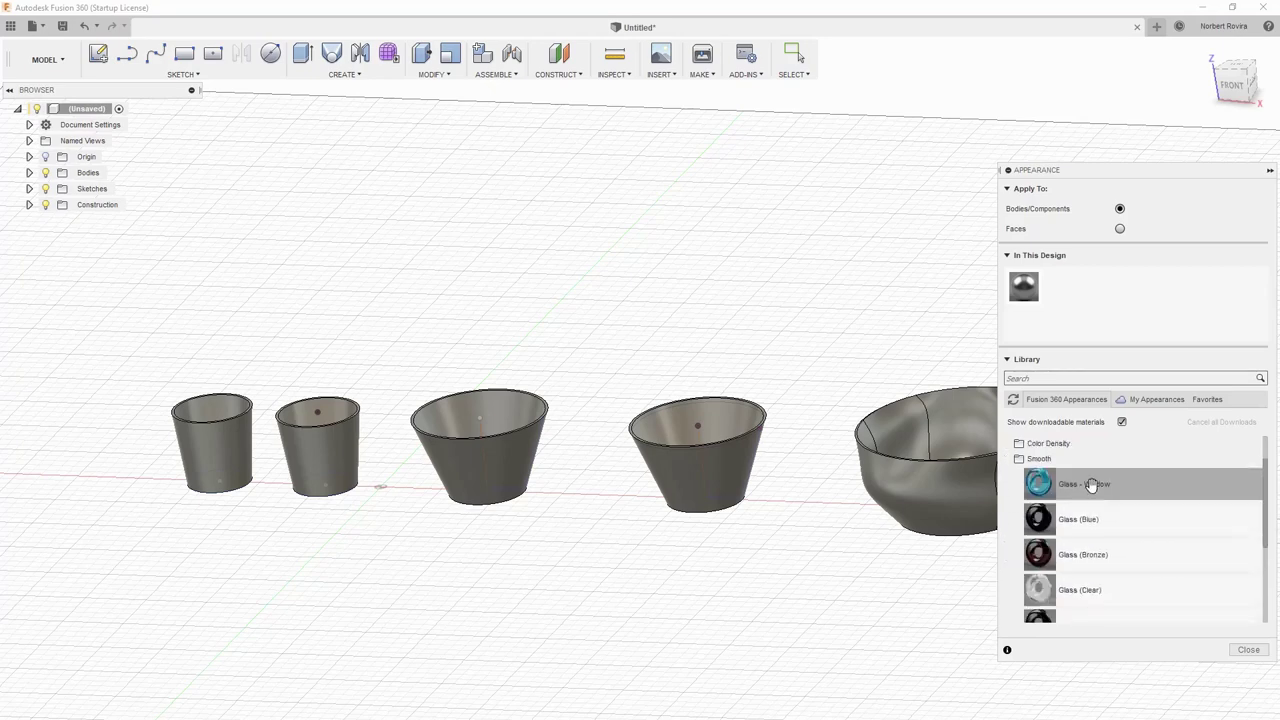
Step: Drag Glass - Window onto cup one, Glass (Blue) onto cup two, Glass (Clear) onto bowl three
drag(1090, 485, 222, 452)
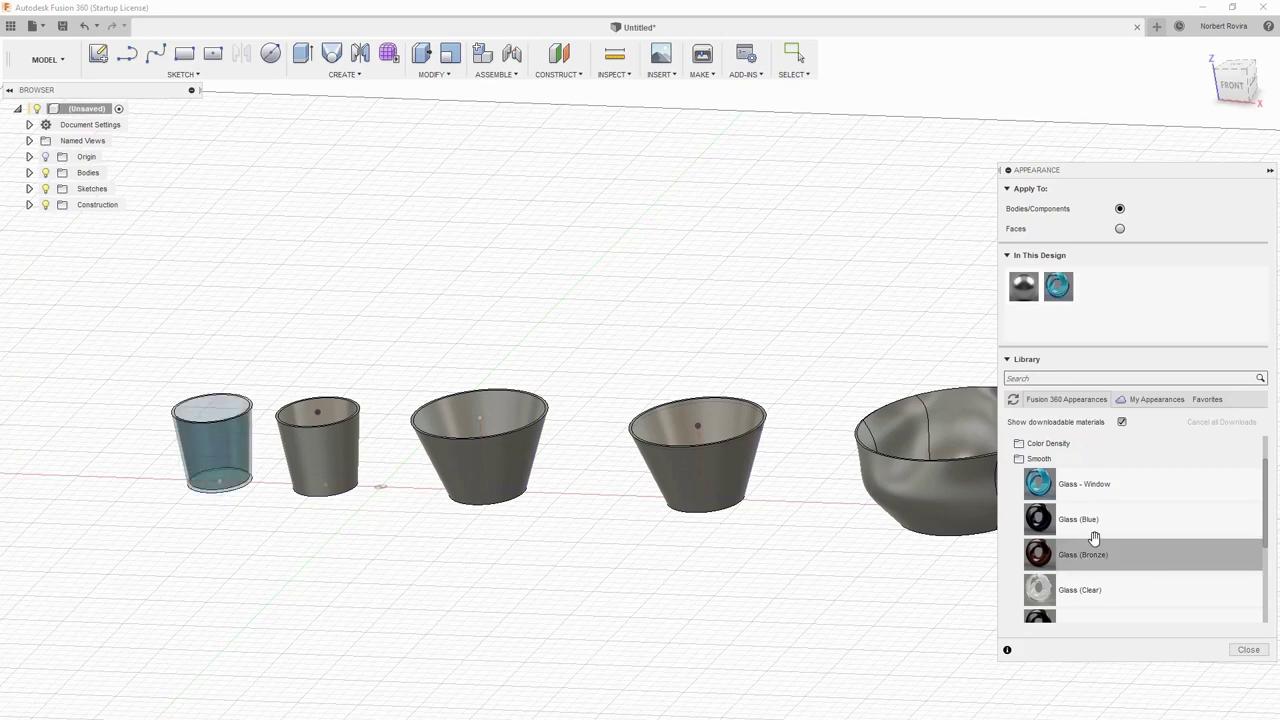
drag(1097, 519, 331, 486)
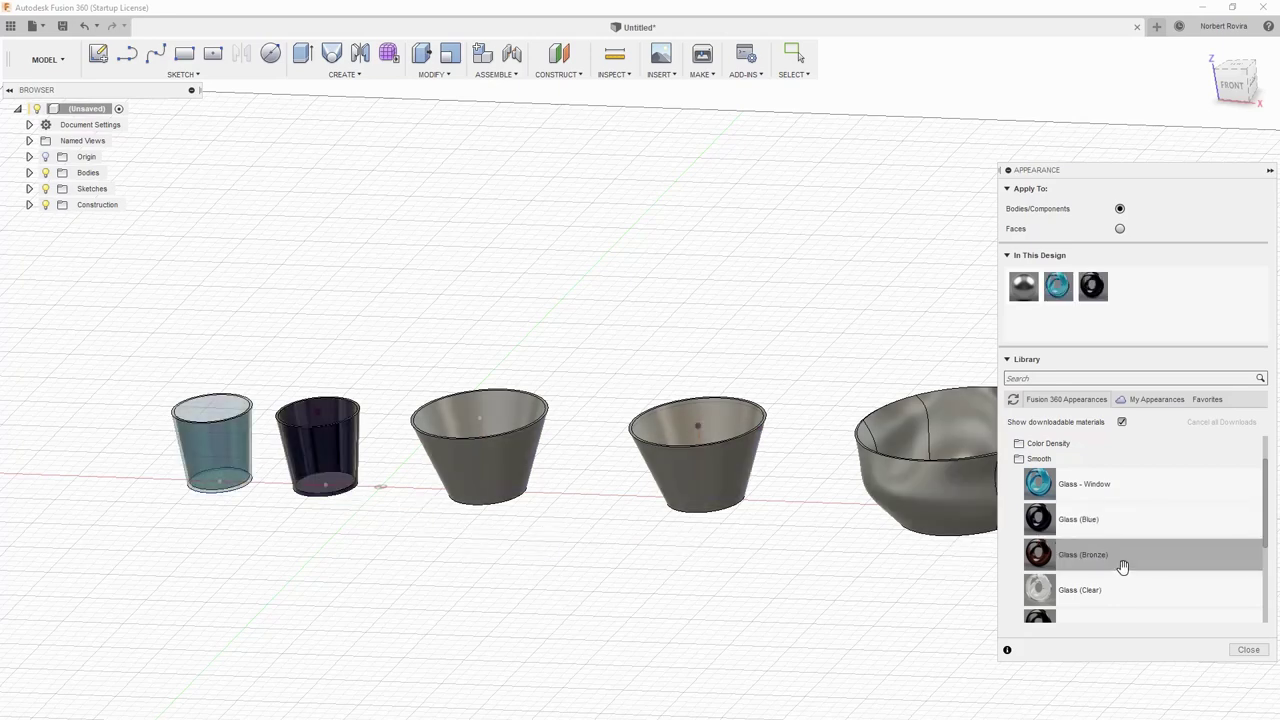
scroll(1123, 567, down, 1)
drag(1086, 526, 604, 519)
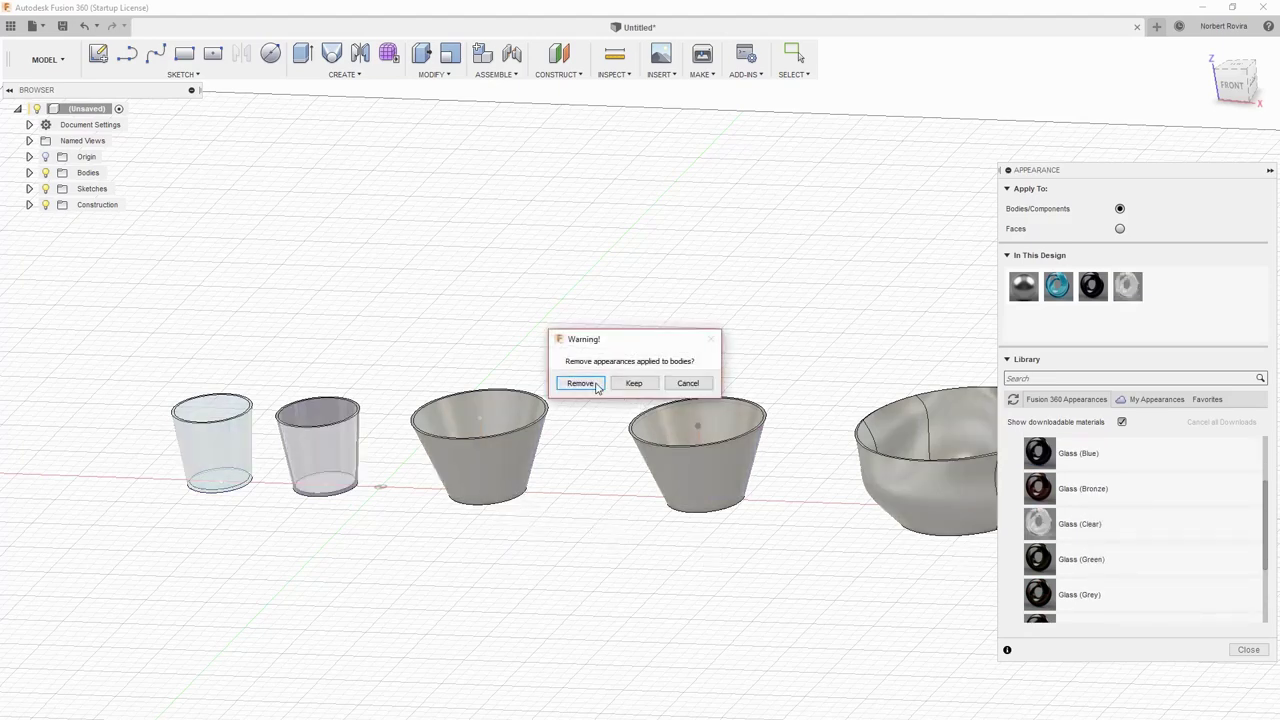
Step: Accept removing body appearances, then undo the all-body Glass (Clear) override
click(580, 383)
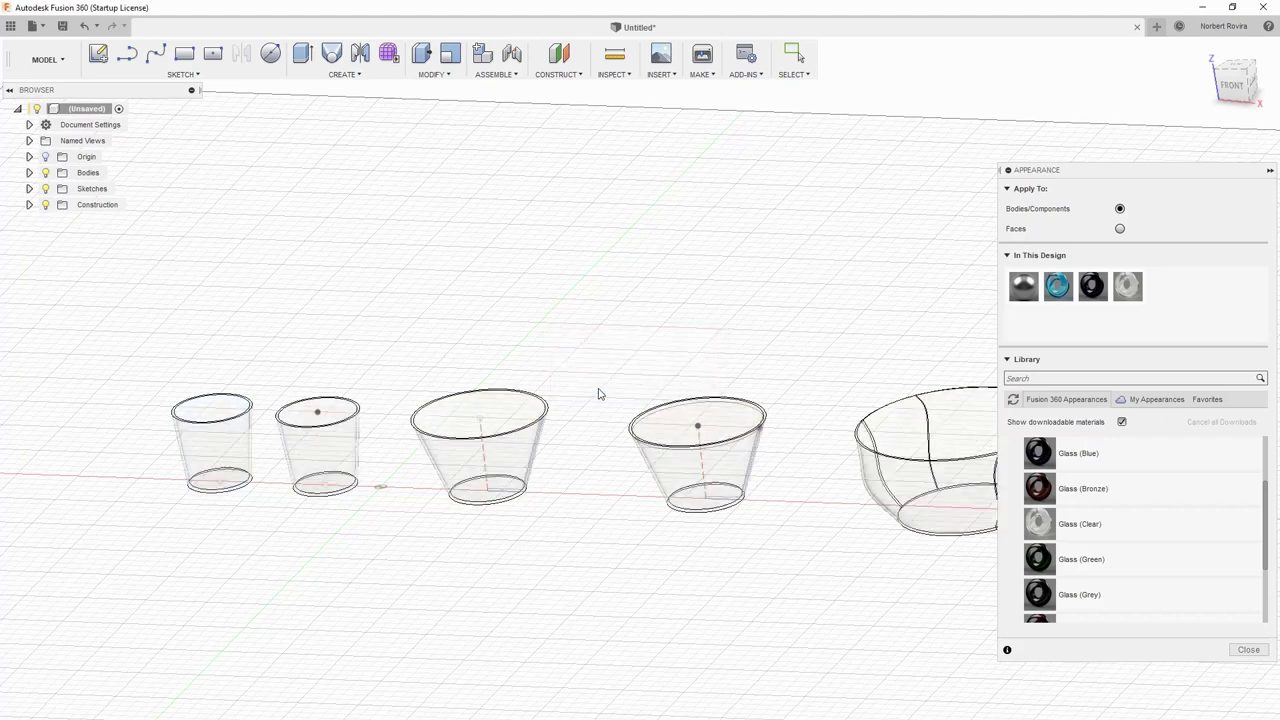
key(Escape)
click(84, 25)
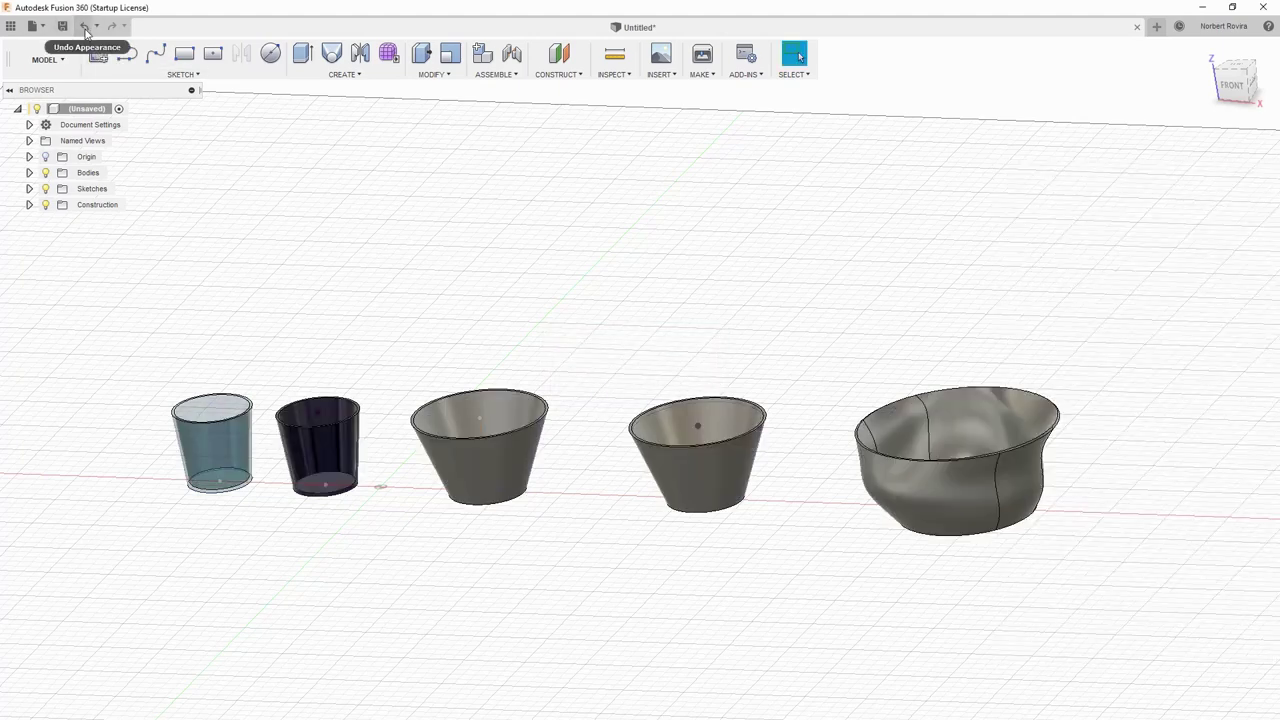
Step: Apply Glass (Clear) to Body3, the third bowl, via the browser
key(a)
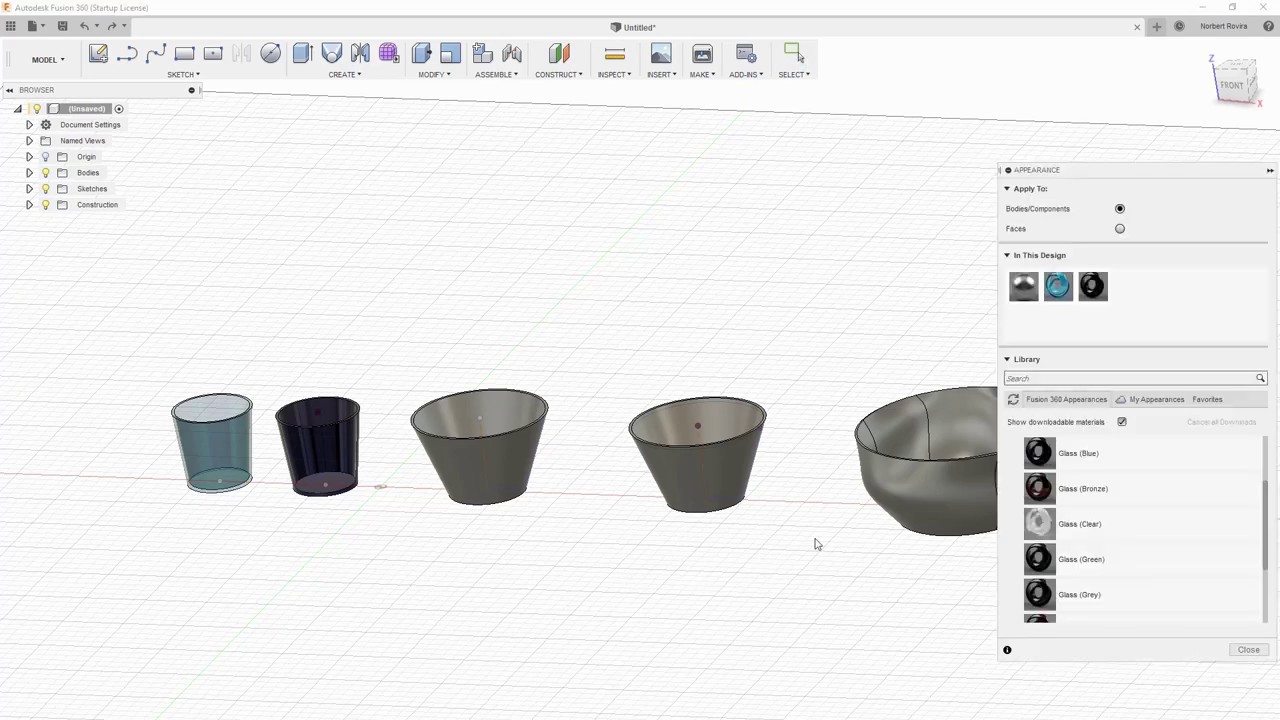
click(1101, 523)
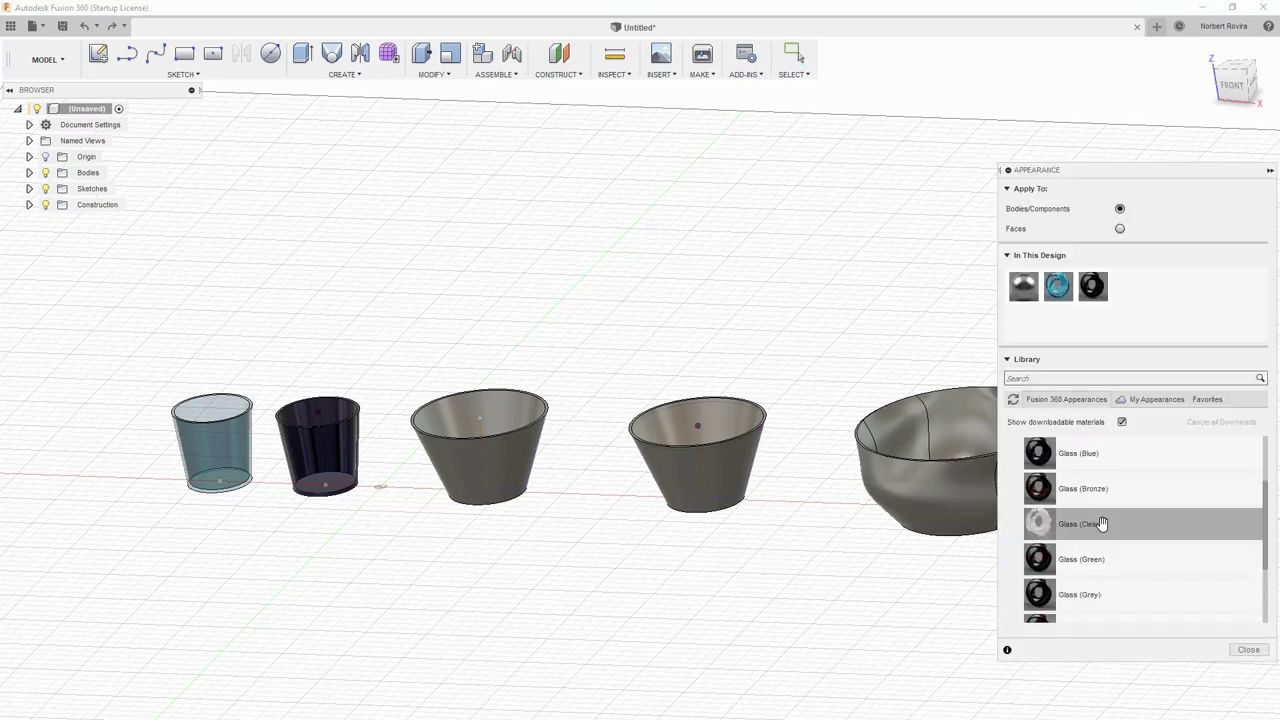
drag(1101, 523, 510, 478)
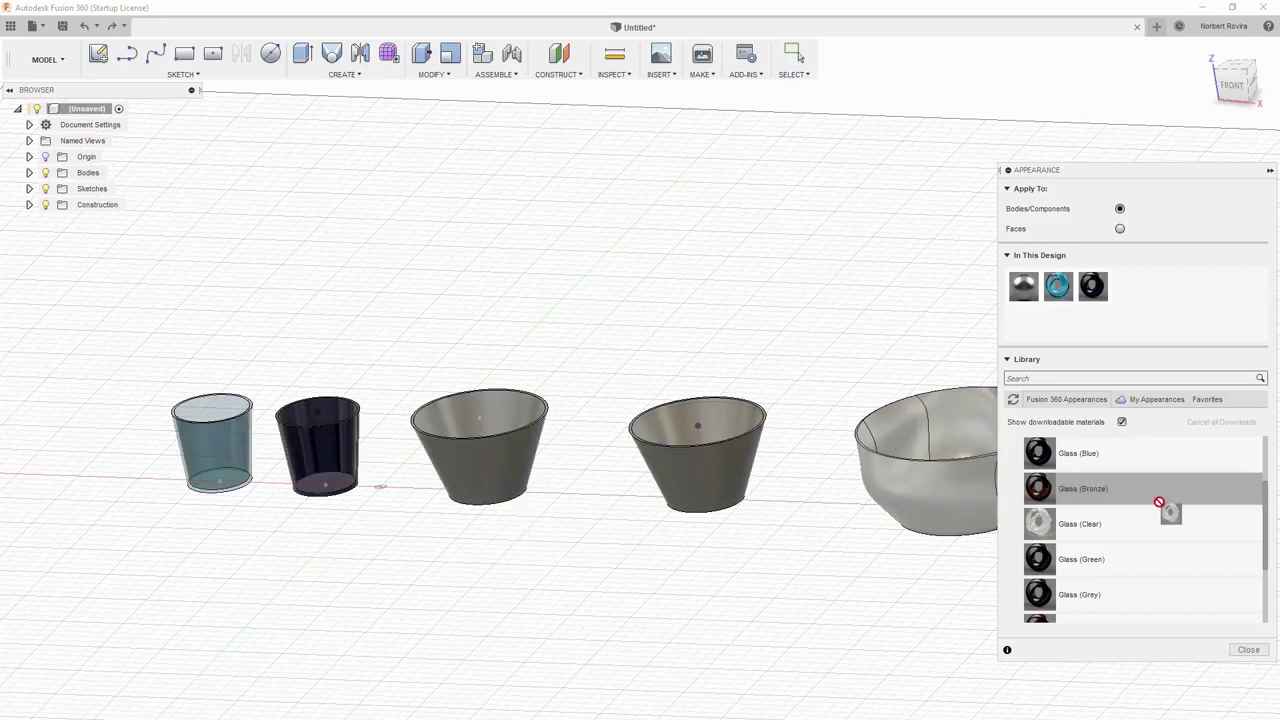
drag(510, 478, 1110, 525)
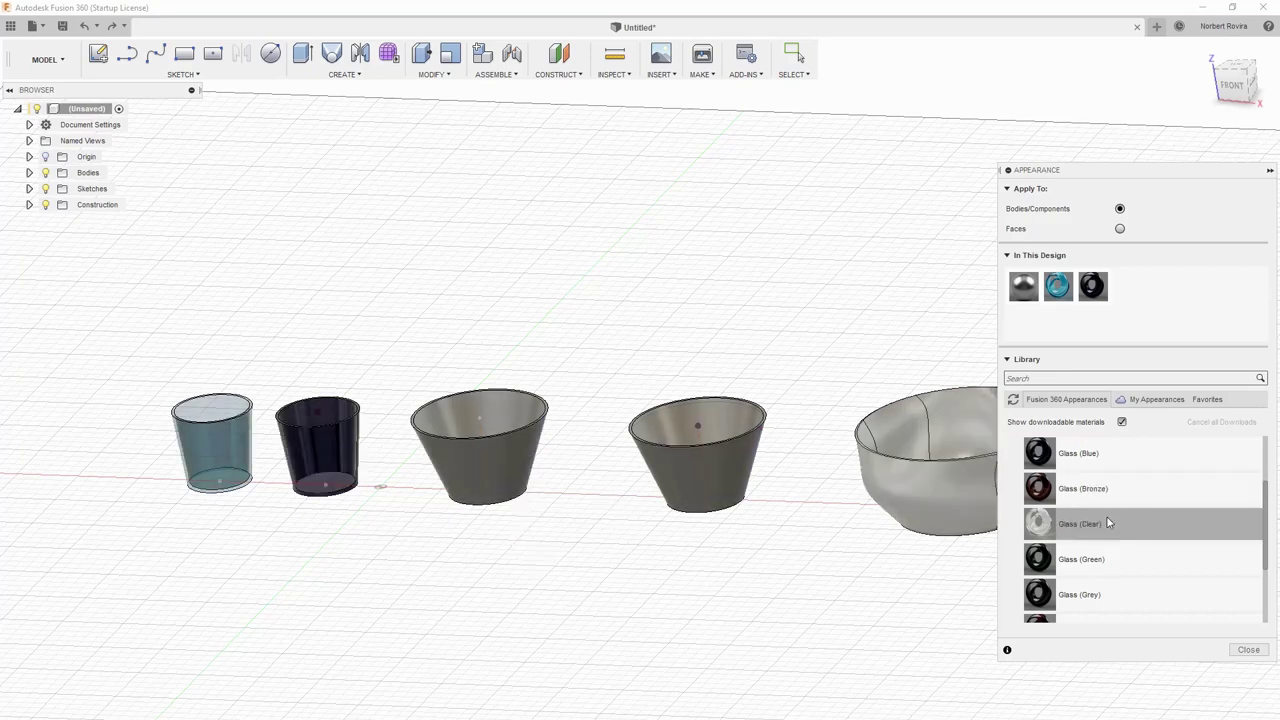
click(29, 172)
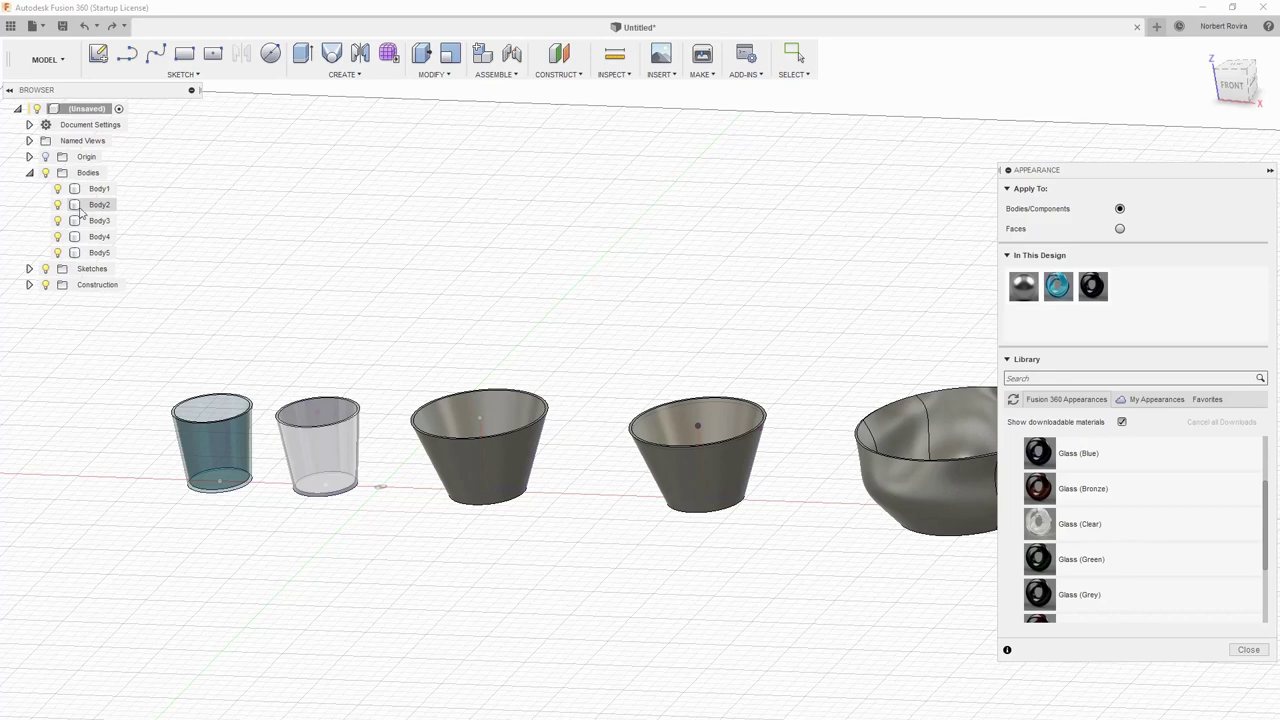
click(88, 221)
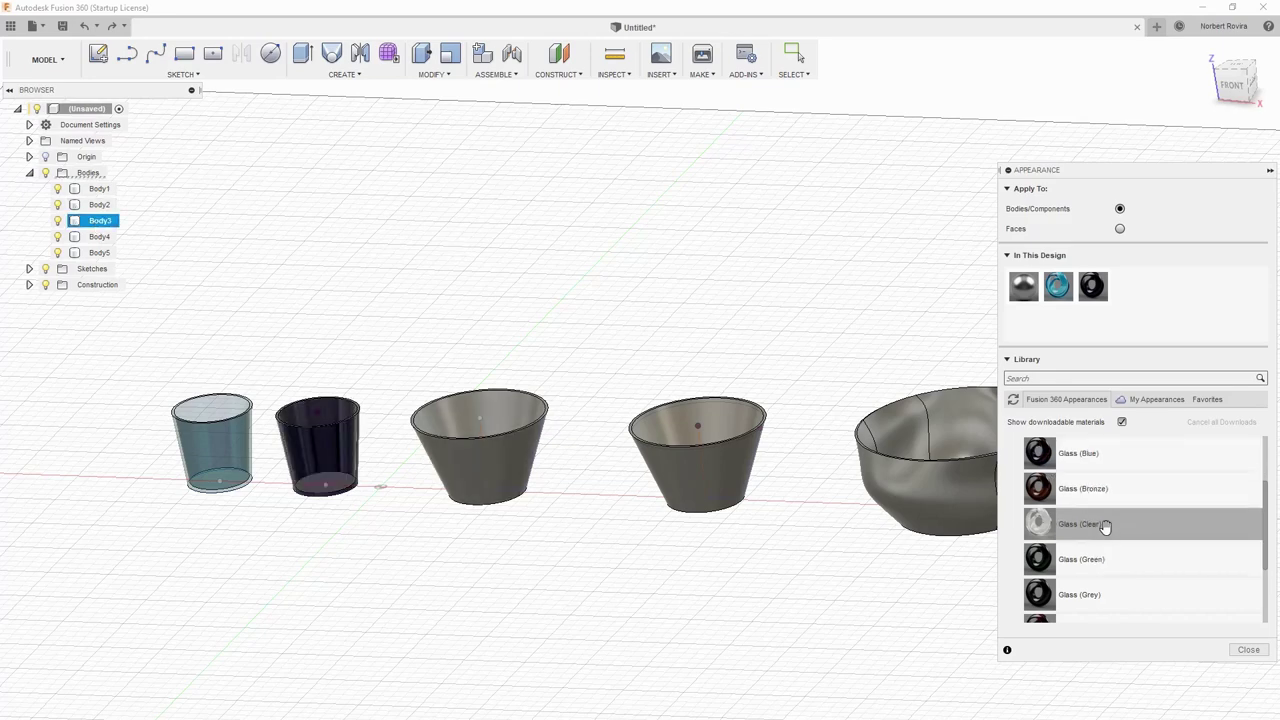
drag(1105, 527, 108, 222)
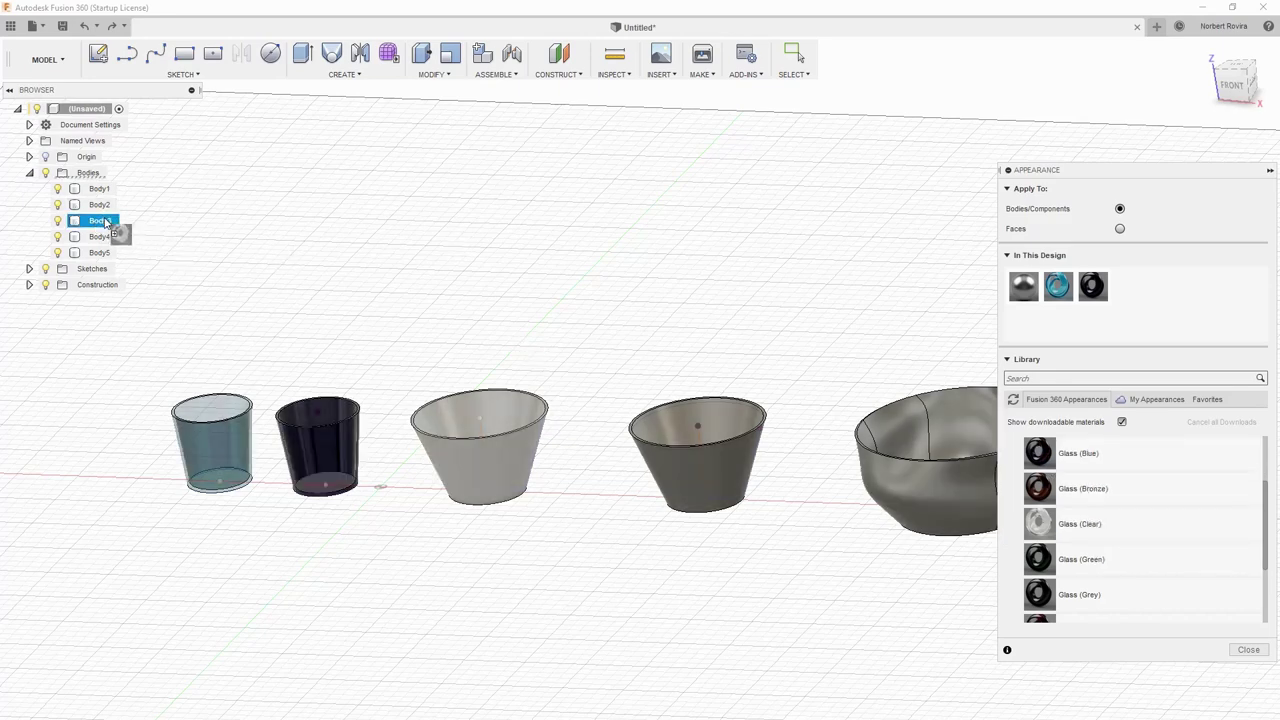
Step: Apply Glass (Red) to the fifth bowl and Glass (Green) to the fourth cup
scroll(1195, 495, down, 1)
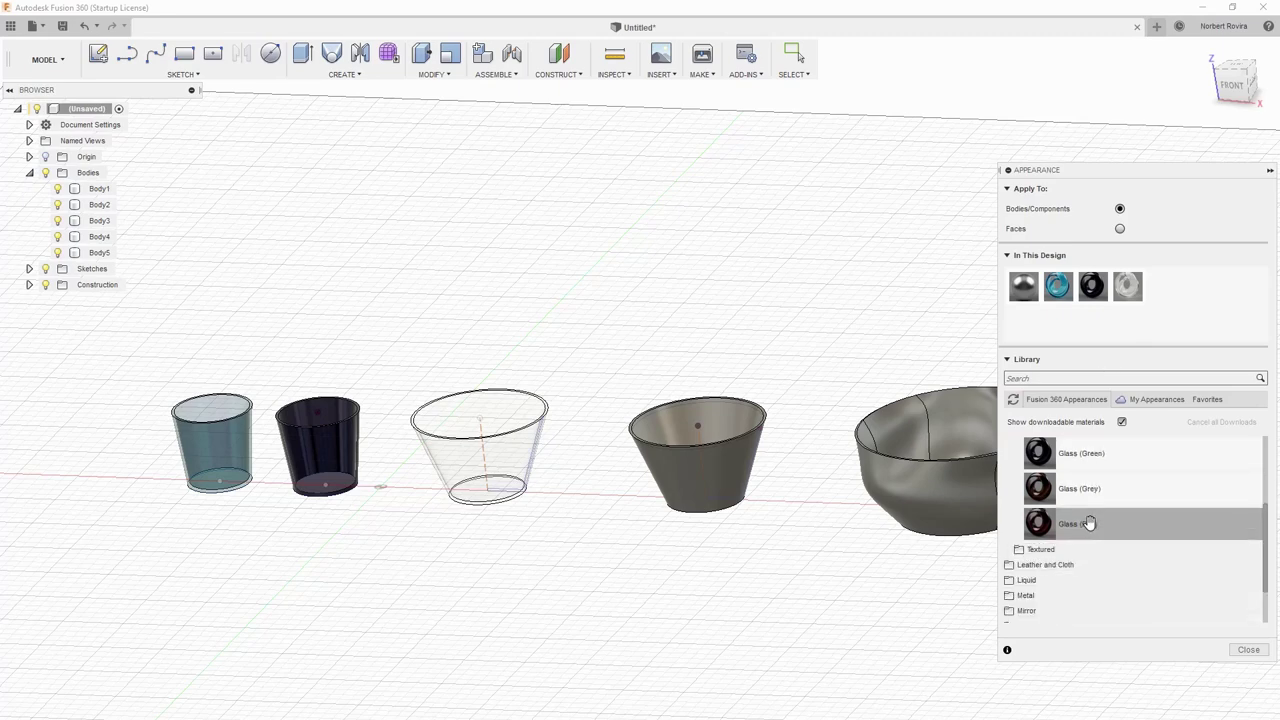
drag(1090, 523, 956, 491)
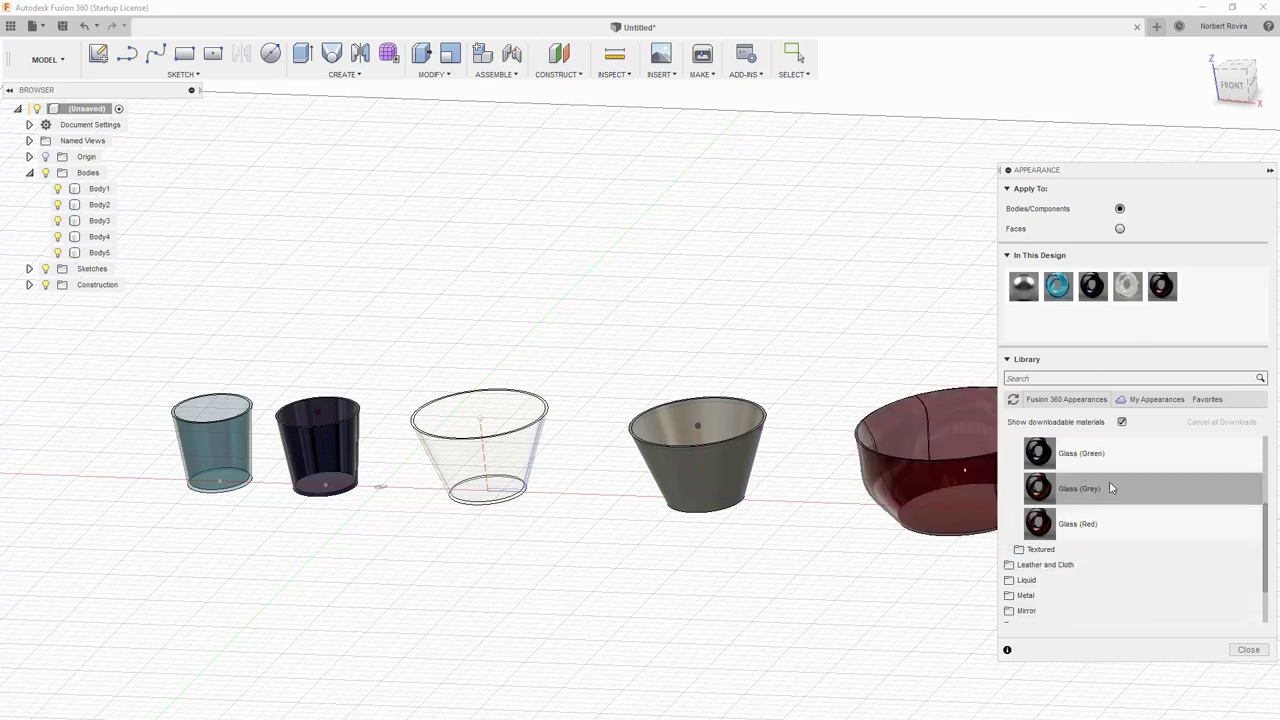
drag(1097, 458, 716, 480)
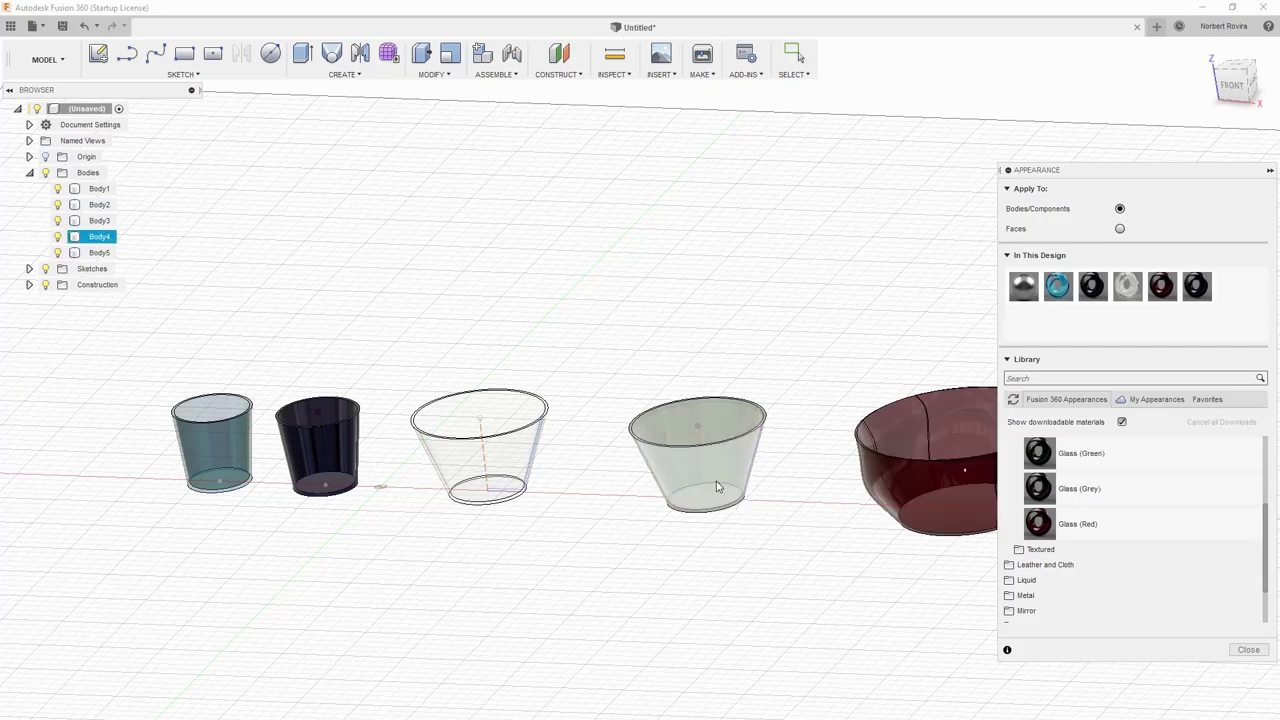
click(1249, 652)
scroll(585, 576, up, 1)
Step: Pan the view to re-centre the five glass vessels
middle_drag(686, 594, 640, 600)
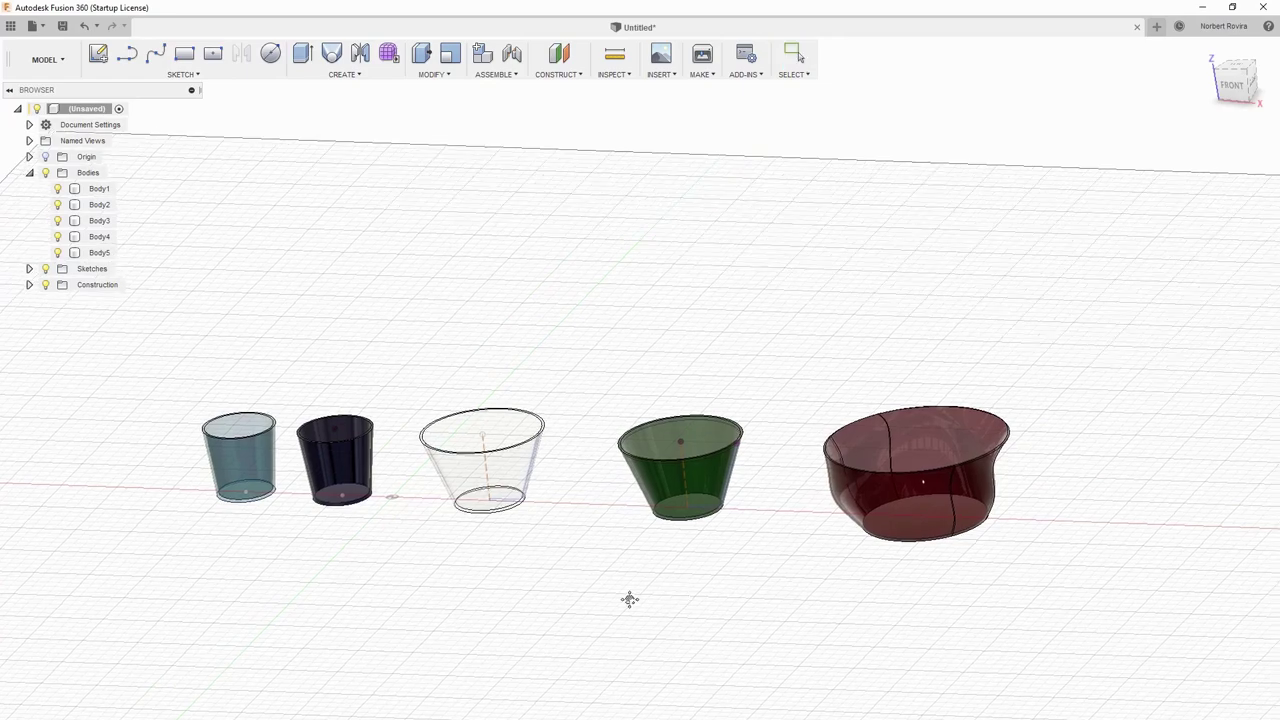